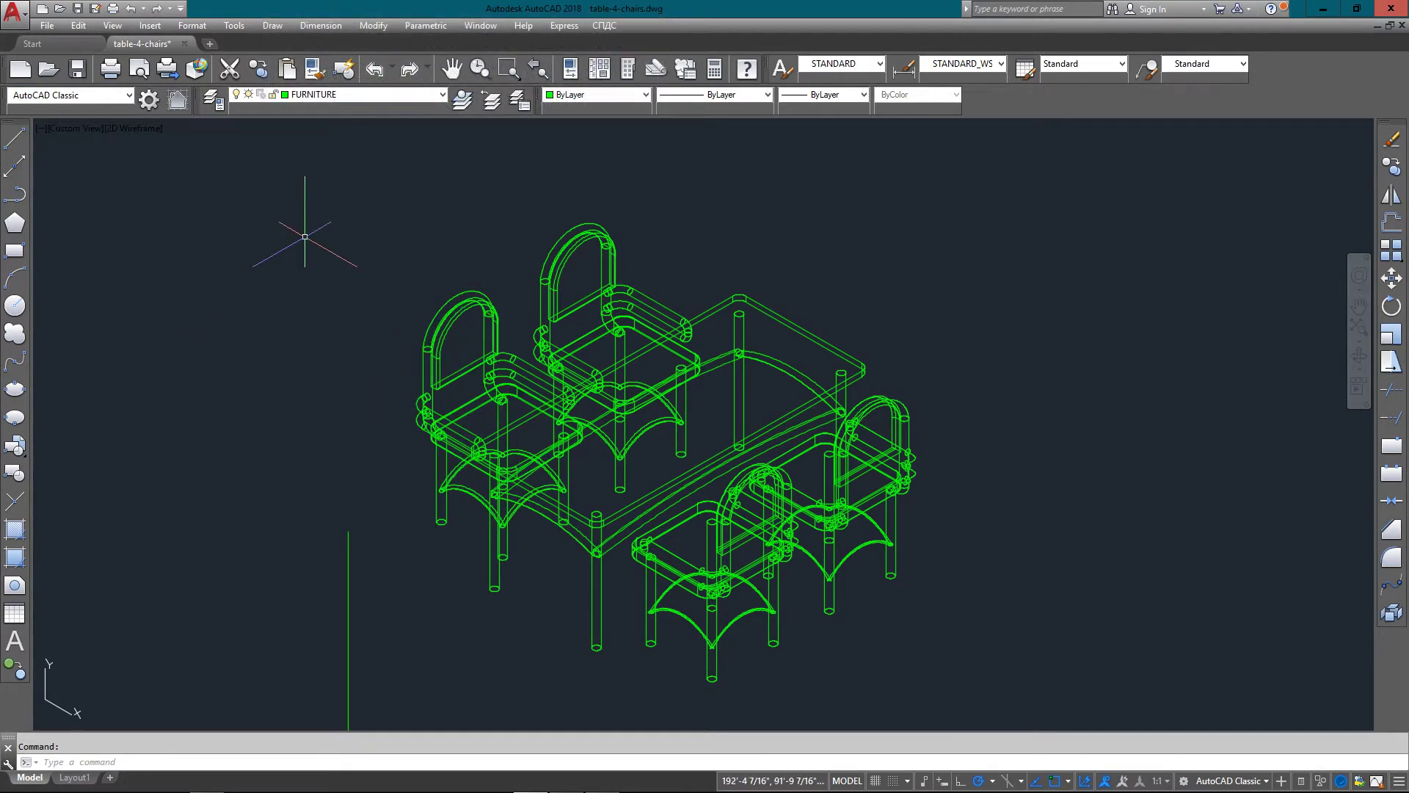
Switch to the Top view, looking straight down on the table and chairs.
{"action": "left_click", "coordinate": [117, 25]}
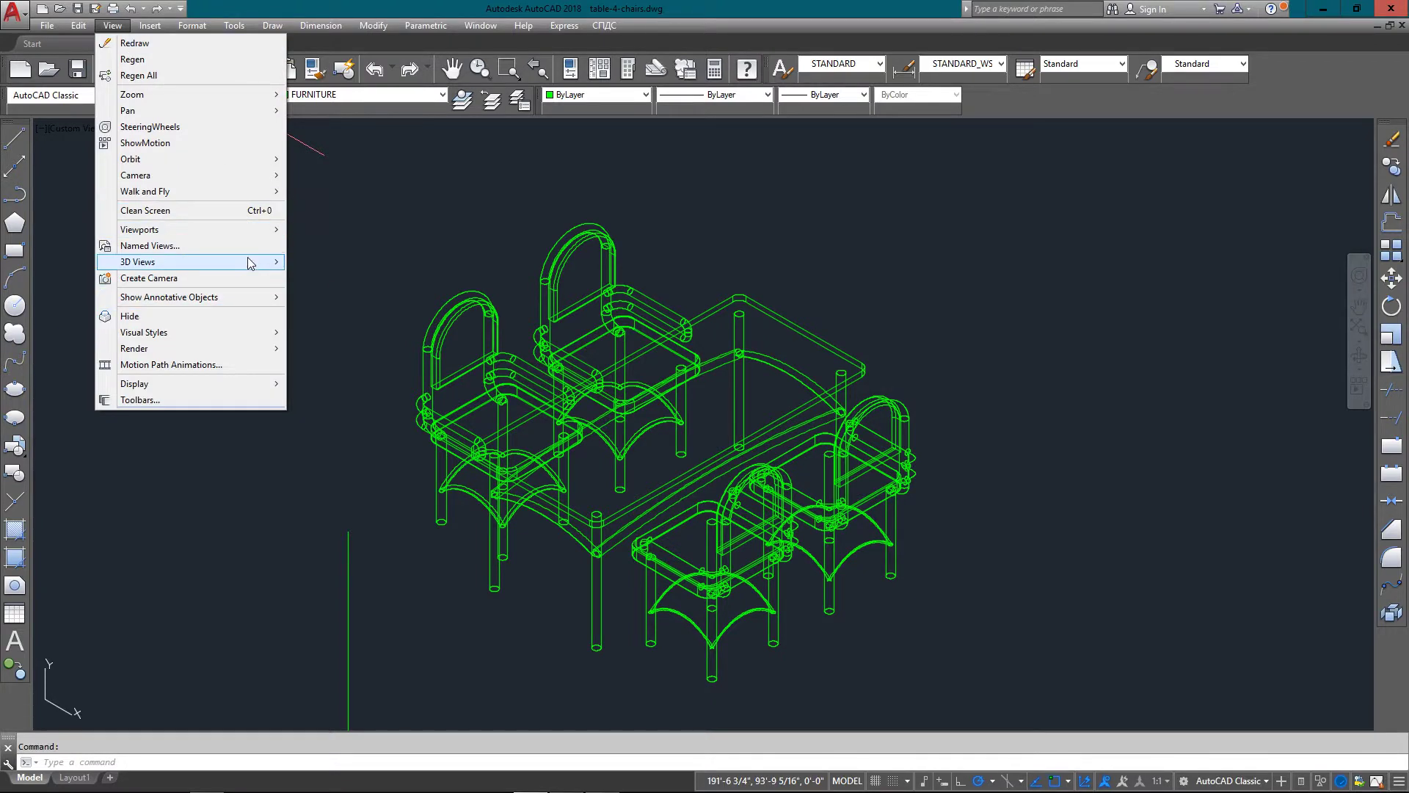
{"action": "mouse_move", "coordinate": [250, 261]}
{"action": "left_click", "coordinate": [312, 314]}
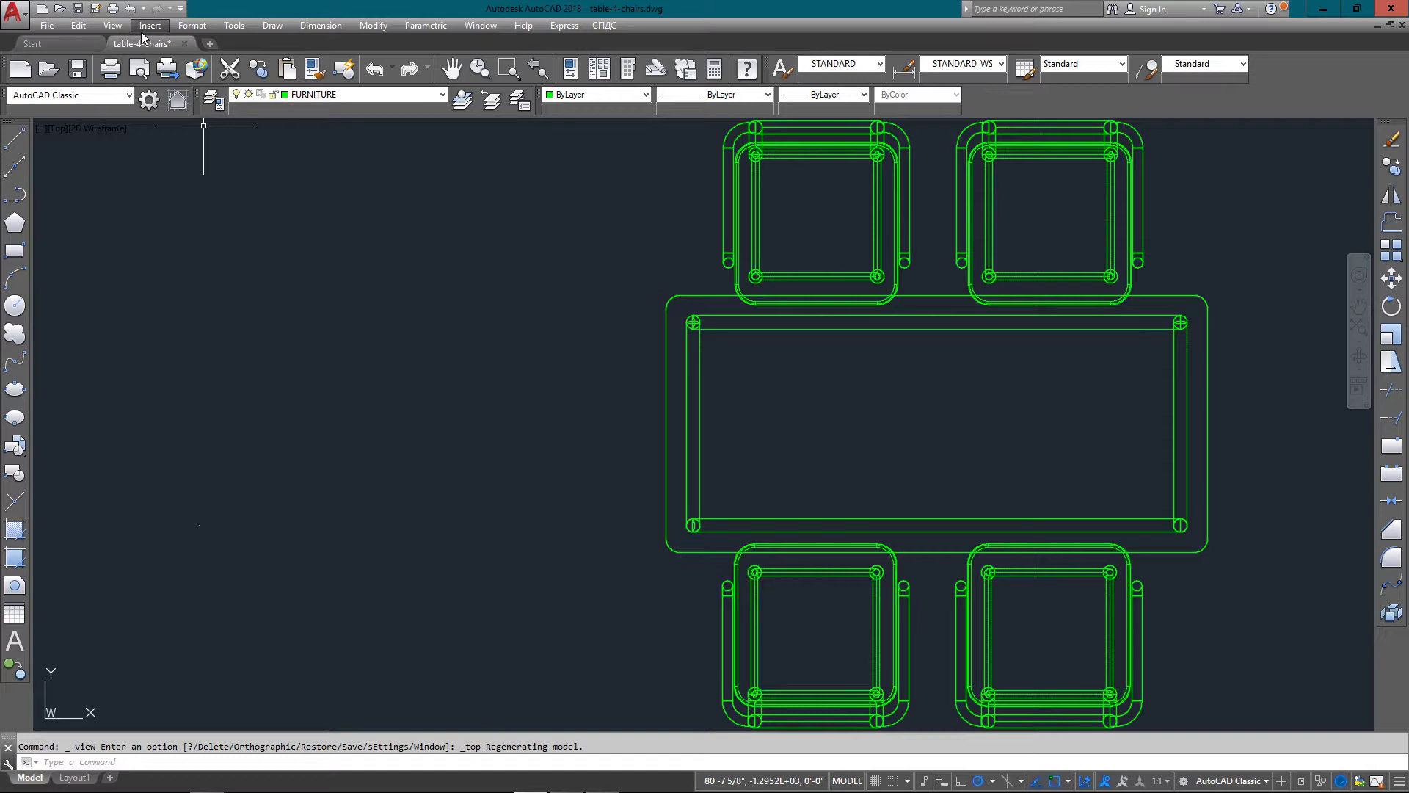
Change the view to a Left side elevation of the furniture.
{"action": "left_click", "coordinate": [113, 25]}
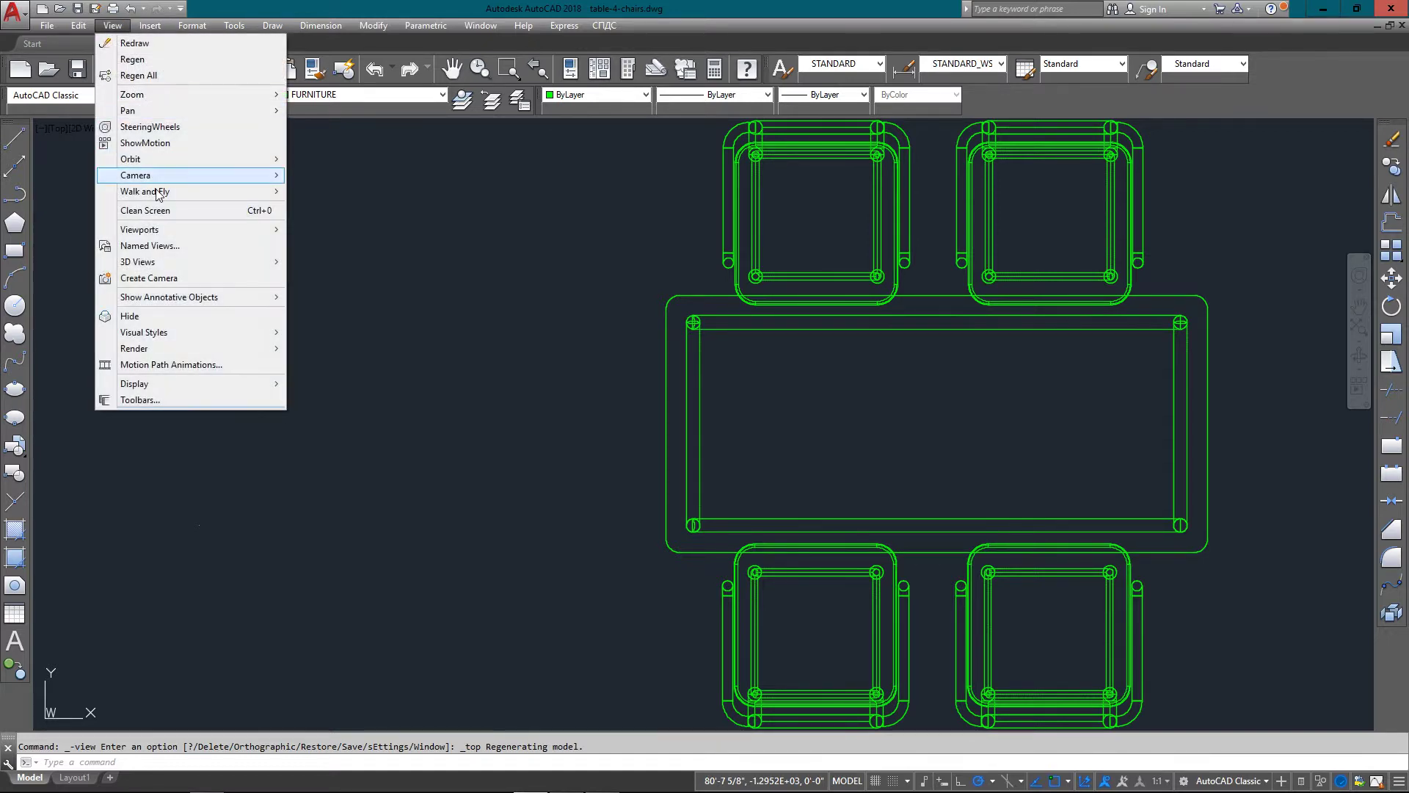
{"action": "mouse_move", "coordinate": [198, 261]}
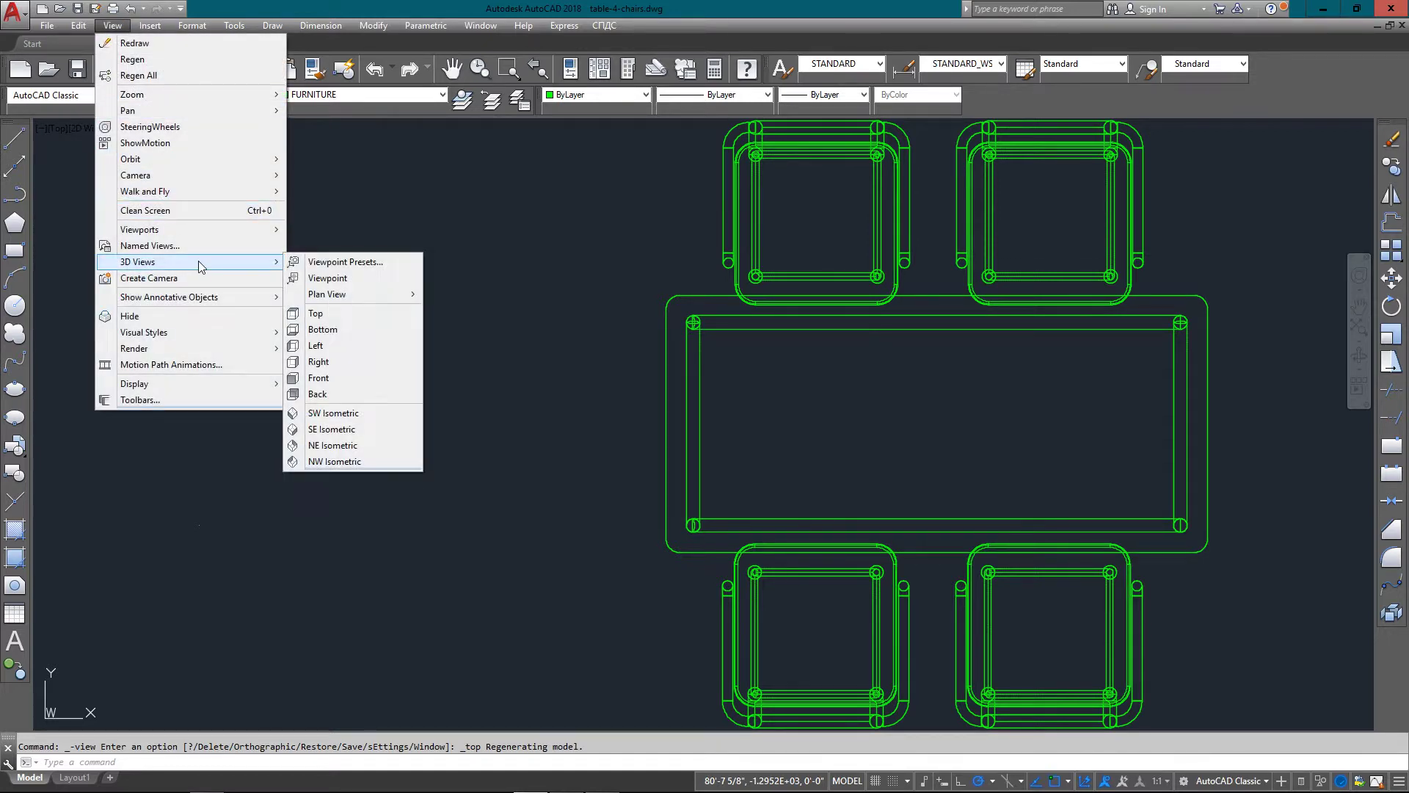
{"action": "left_click", "coordinate": [363, 347]}
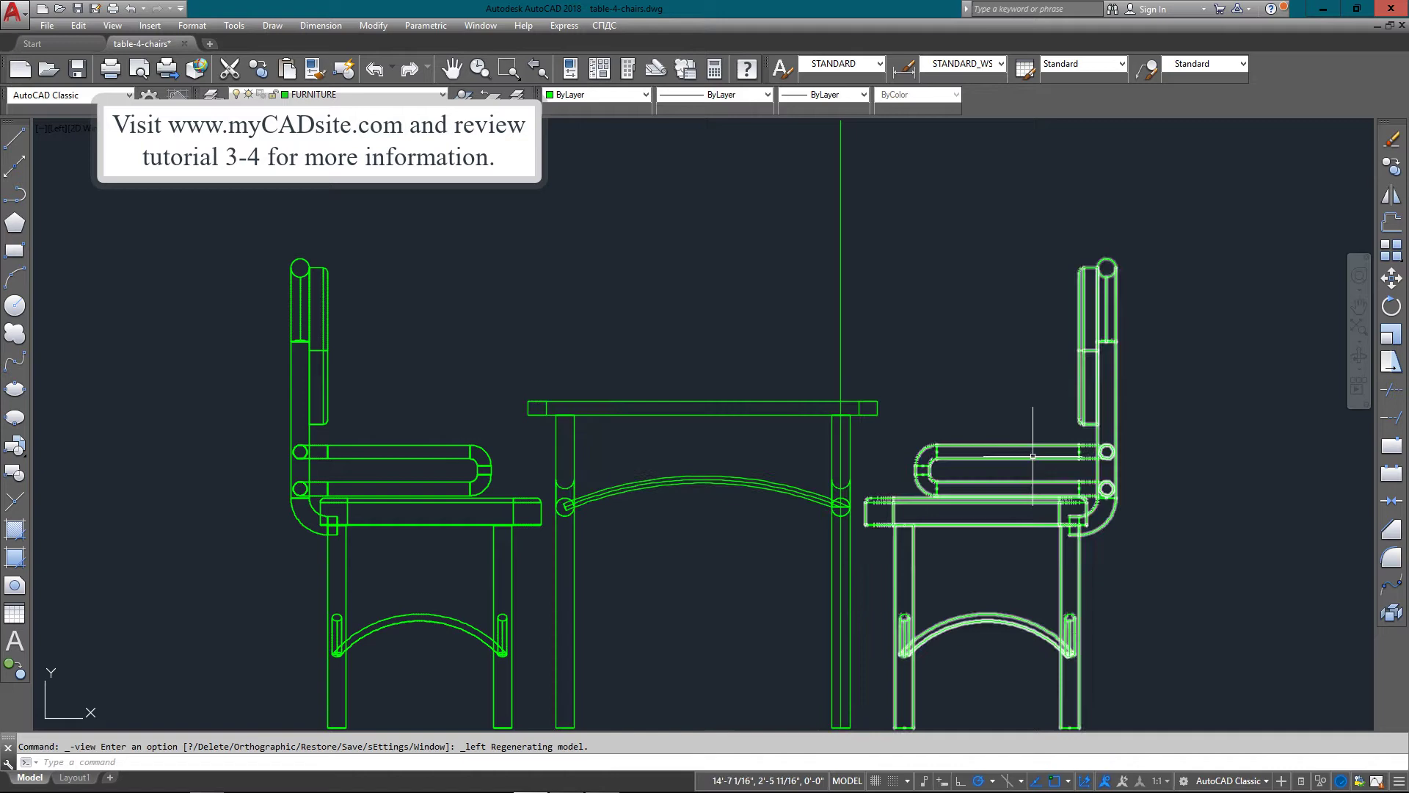
{"action": "left_click", "coordinate": [112, 25]}
Apply the Four: Left viewport layout and center the furniture in the top-left viewport.
{"action": "mouse_move", "coordinate": [224, 229]}
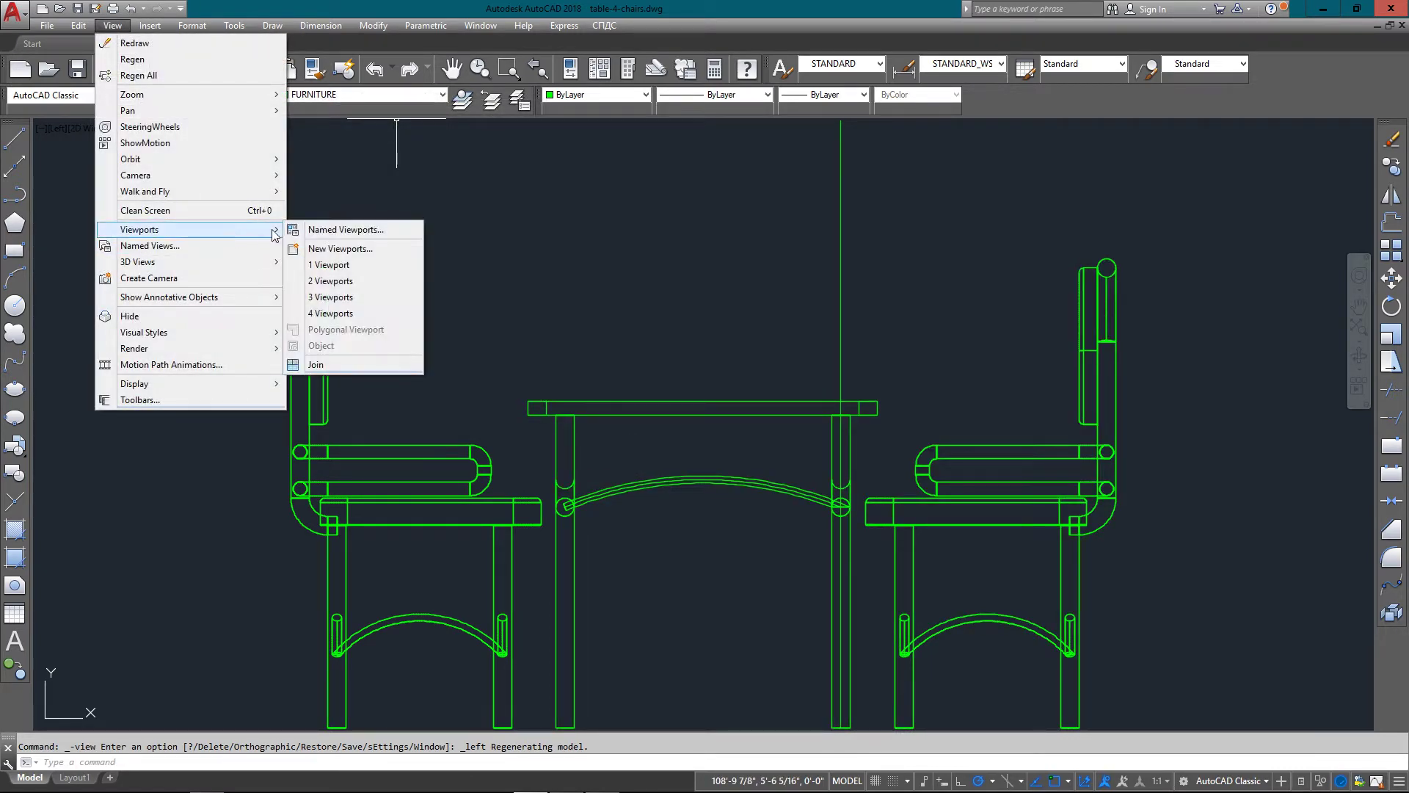
{"action": "left_click", "coordinate": [345, 229]}
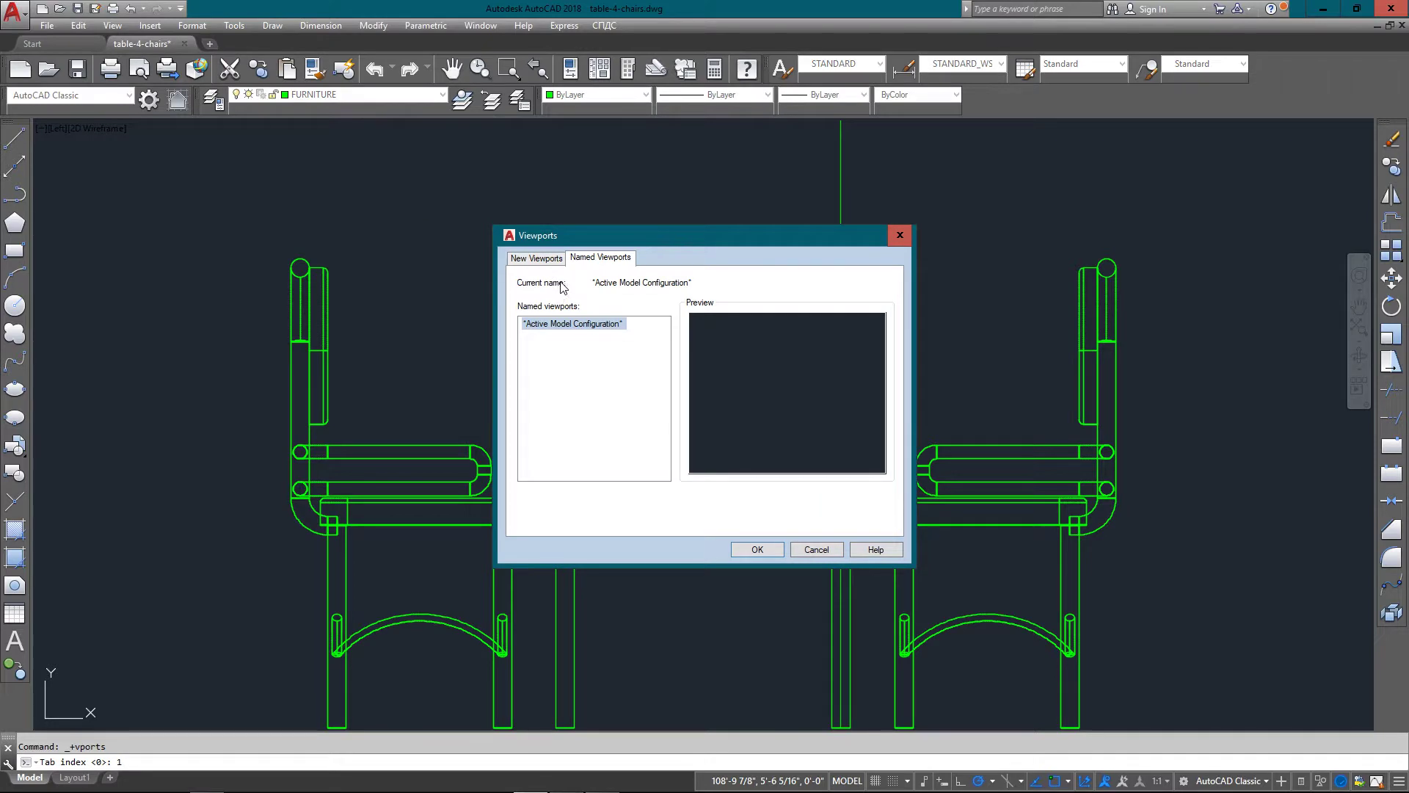
{"action": "left_click", "coordinate": [538, 260]}
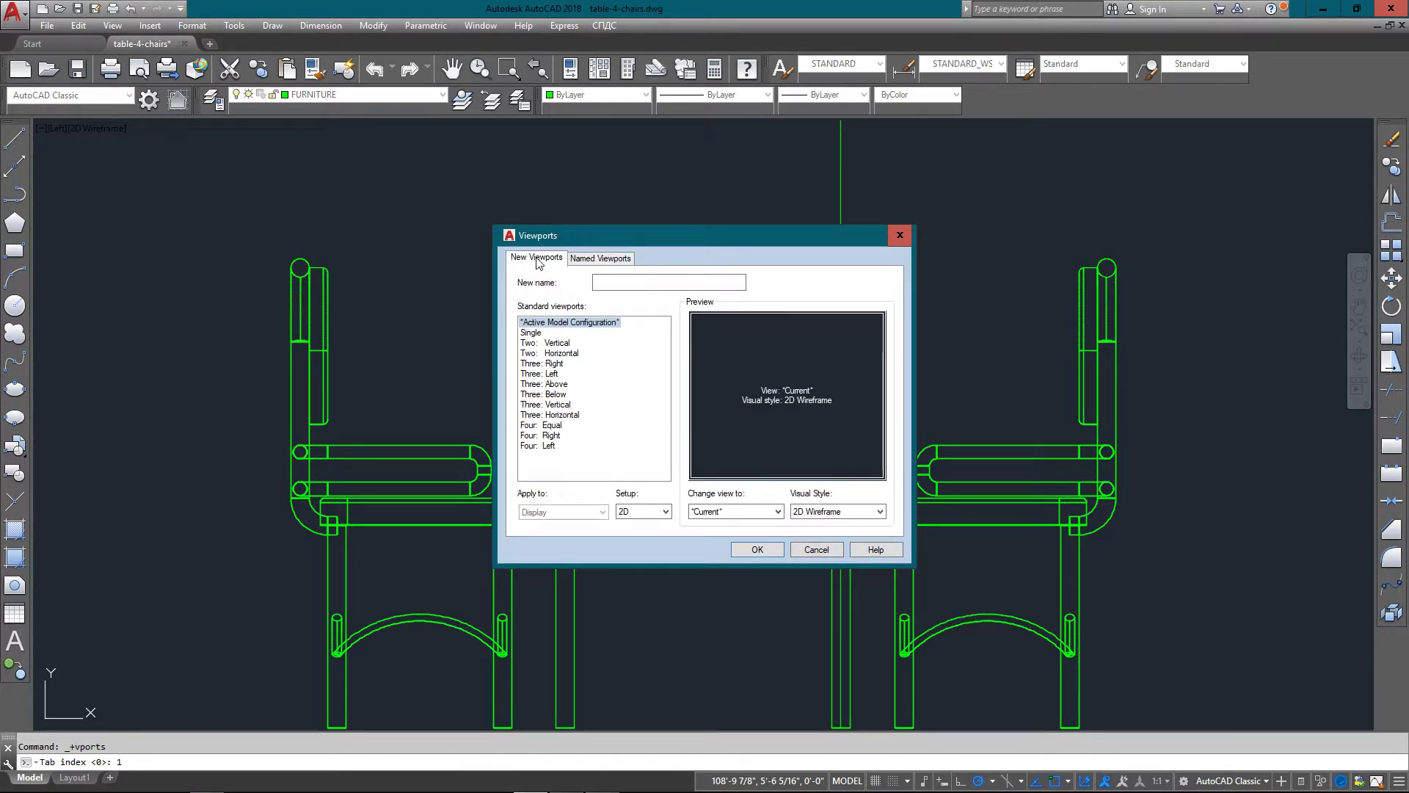
{"action": "left_click", "coordinate": [539, 446]}
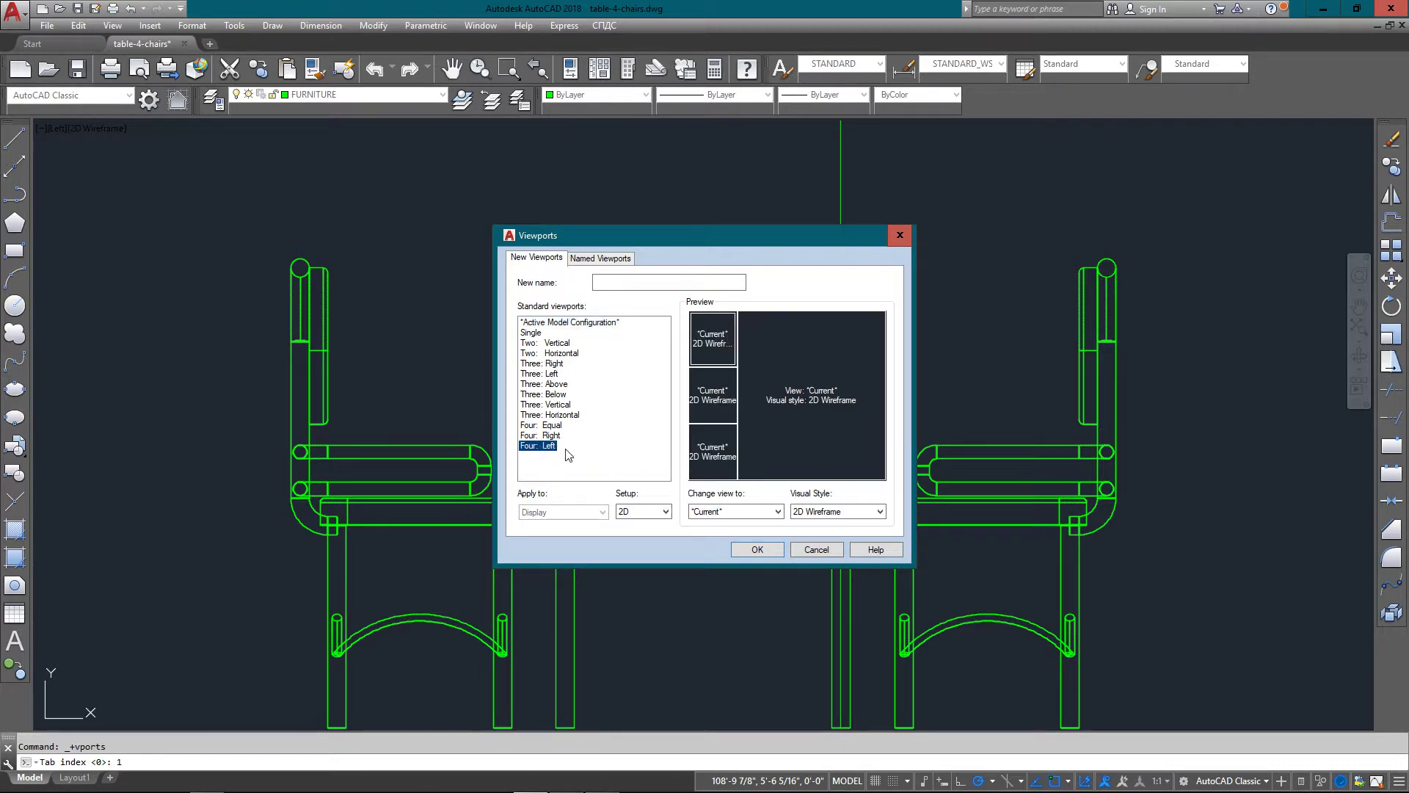
{"action": "left_click", "coordinate": [761, 549]}
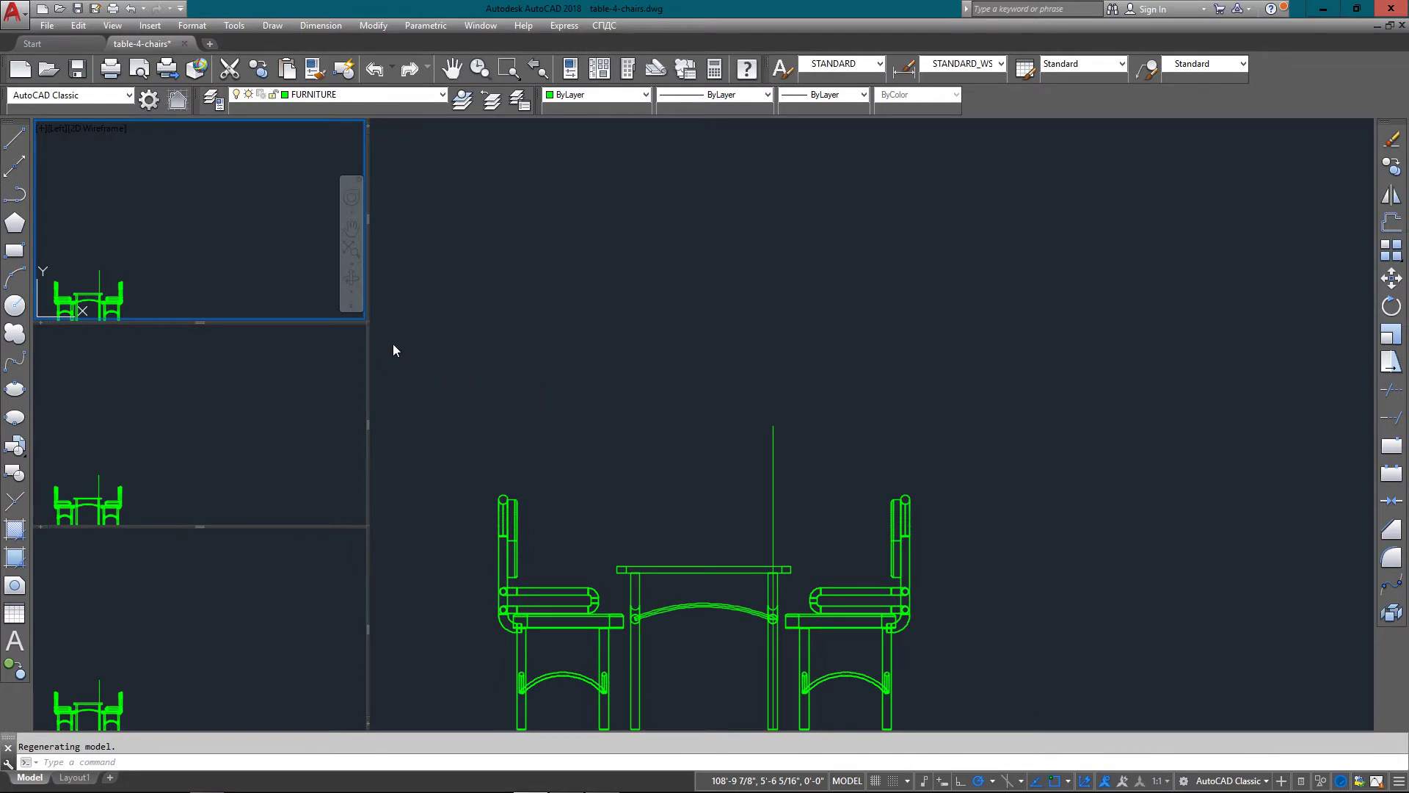
{"action": "middle_click_drag", "start_coordinate": [107, 269], "coordinate": [207, 222]}
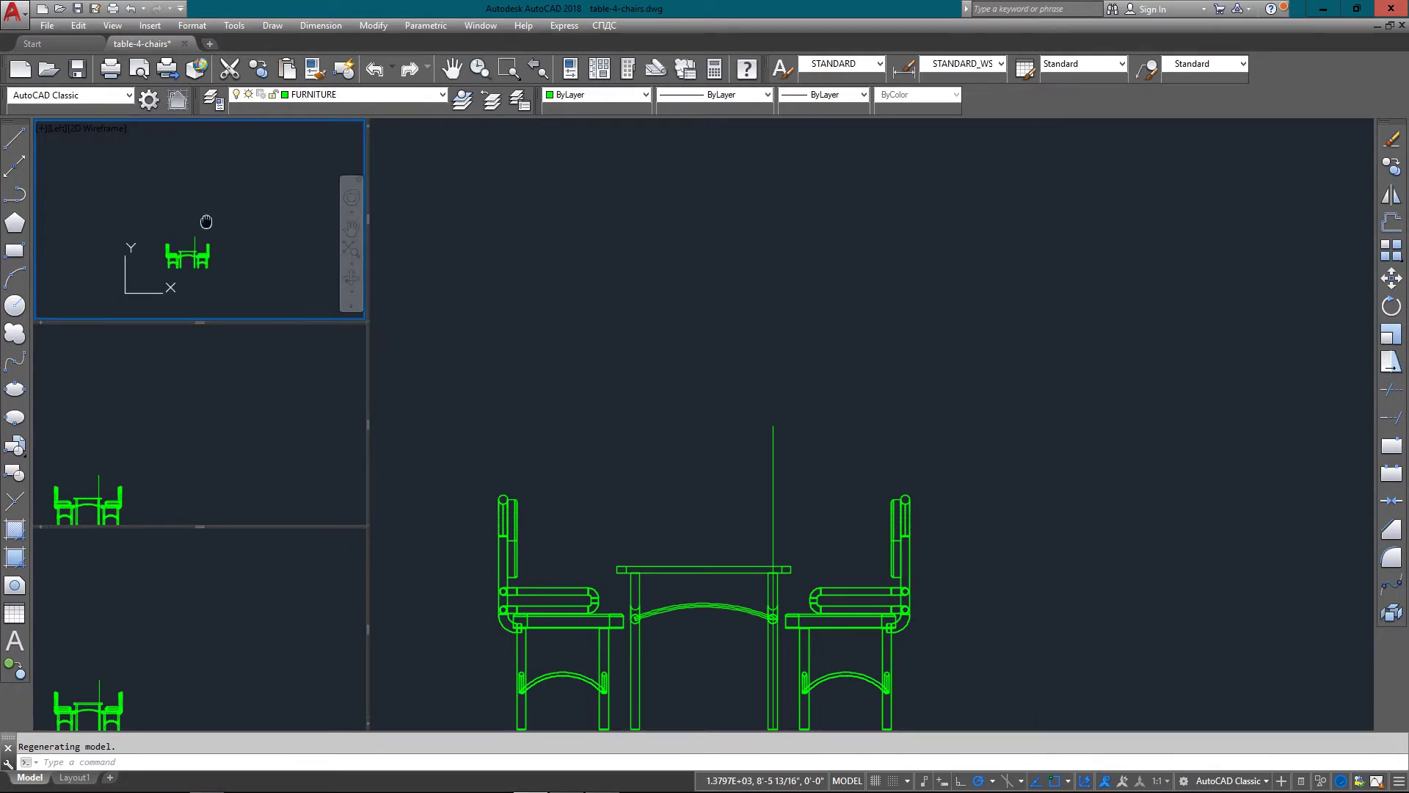
{"action": "scroll", "coordinate": [192, 213], "scroll_direction": "up", "scroll_amount": 5}
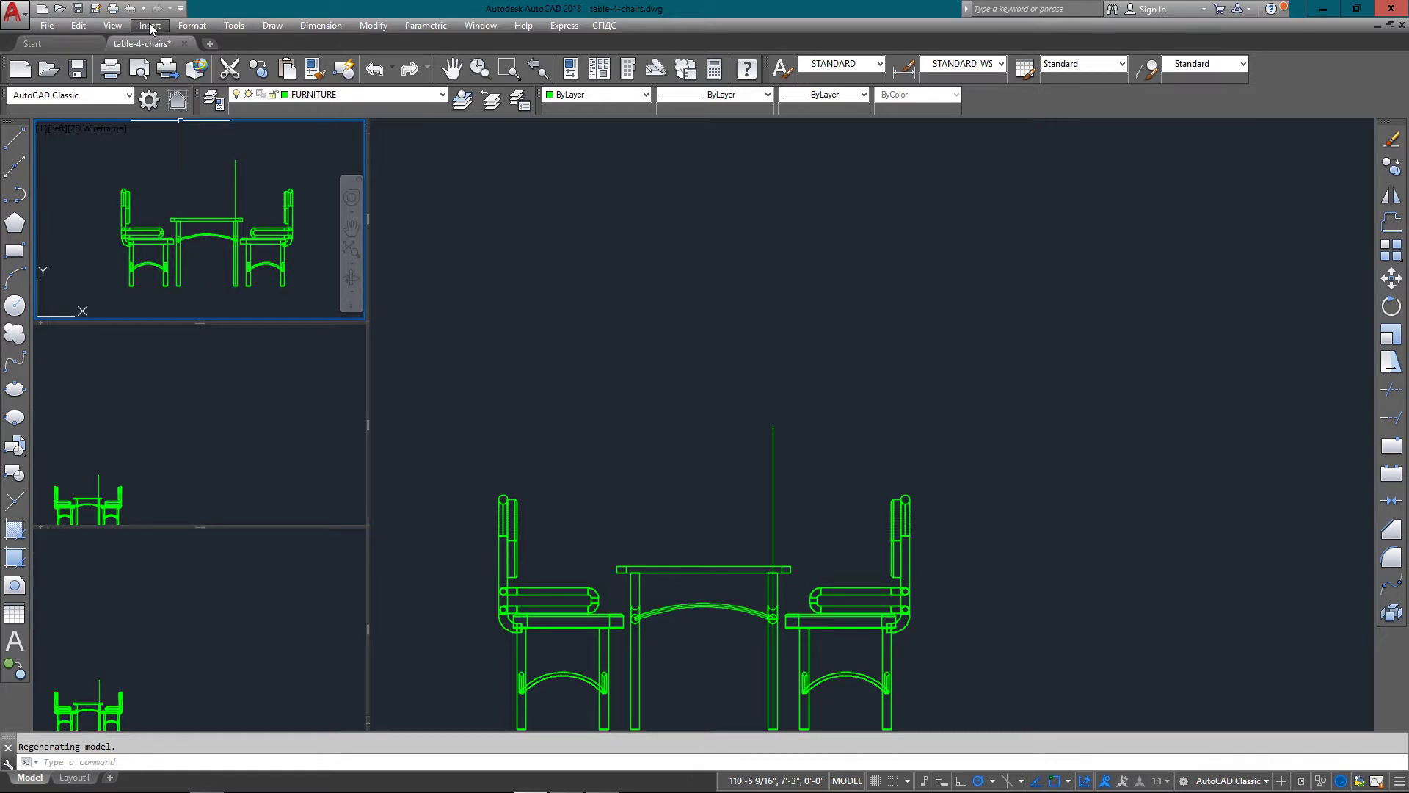
Set the top-left viewport to the Top view.
{"action": "left_click", "coordinate": [113, 25]}
{"action": "mouse_move", "coordinate": [162, 110]}
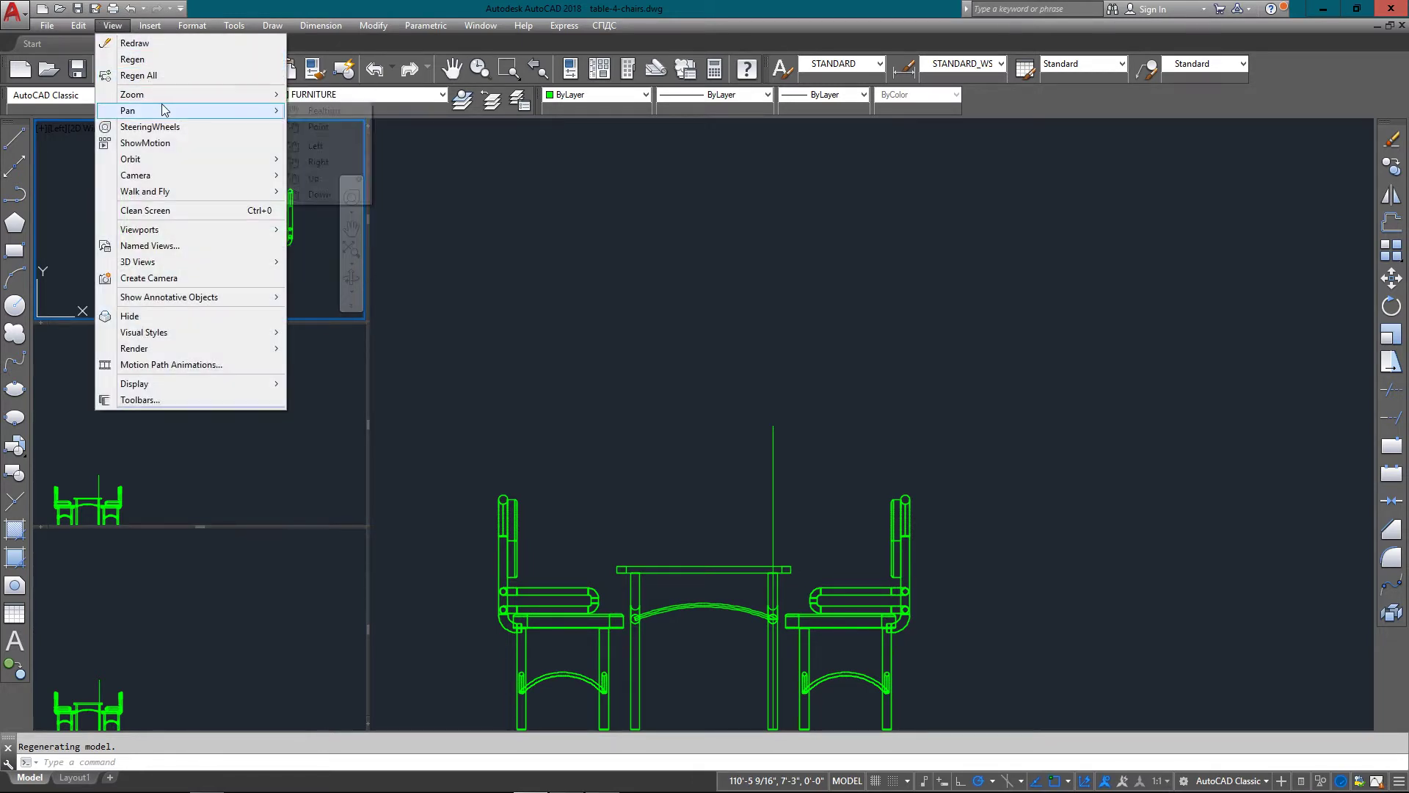
{"action": "mouse_move", "coordinate": [228, 263]}
{"action": "left_click", "coordinate": [351, 315]}
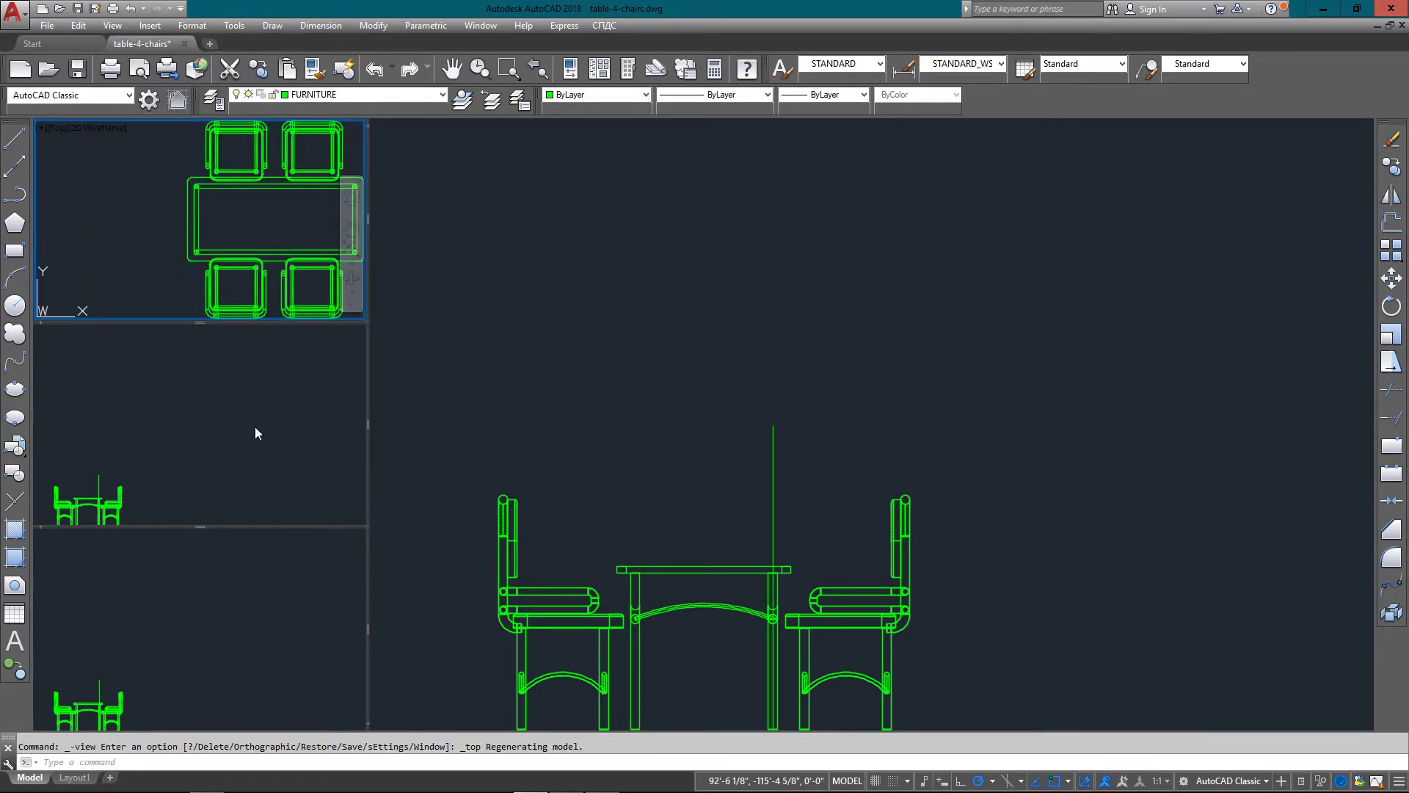
Set the middle-left viewport to the Left side view.
{"action": "left_click", "coordinate": [255, 433]}
{"action": "left_click", "coordinate": [113, 25]}
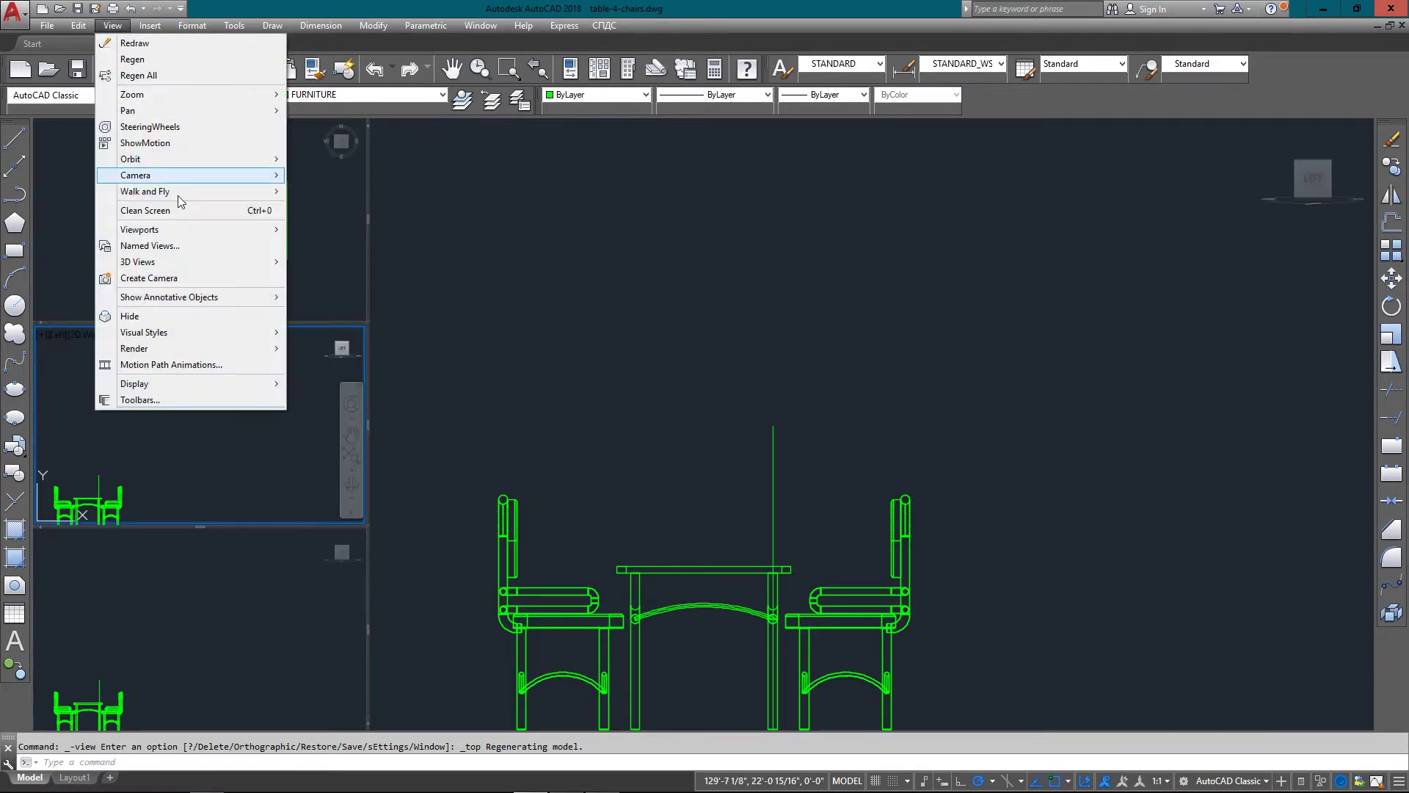
{"action": "mouse_move", "coordinate": [208, 266]}
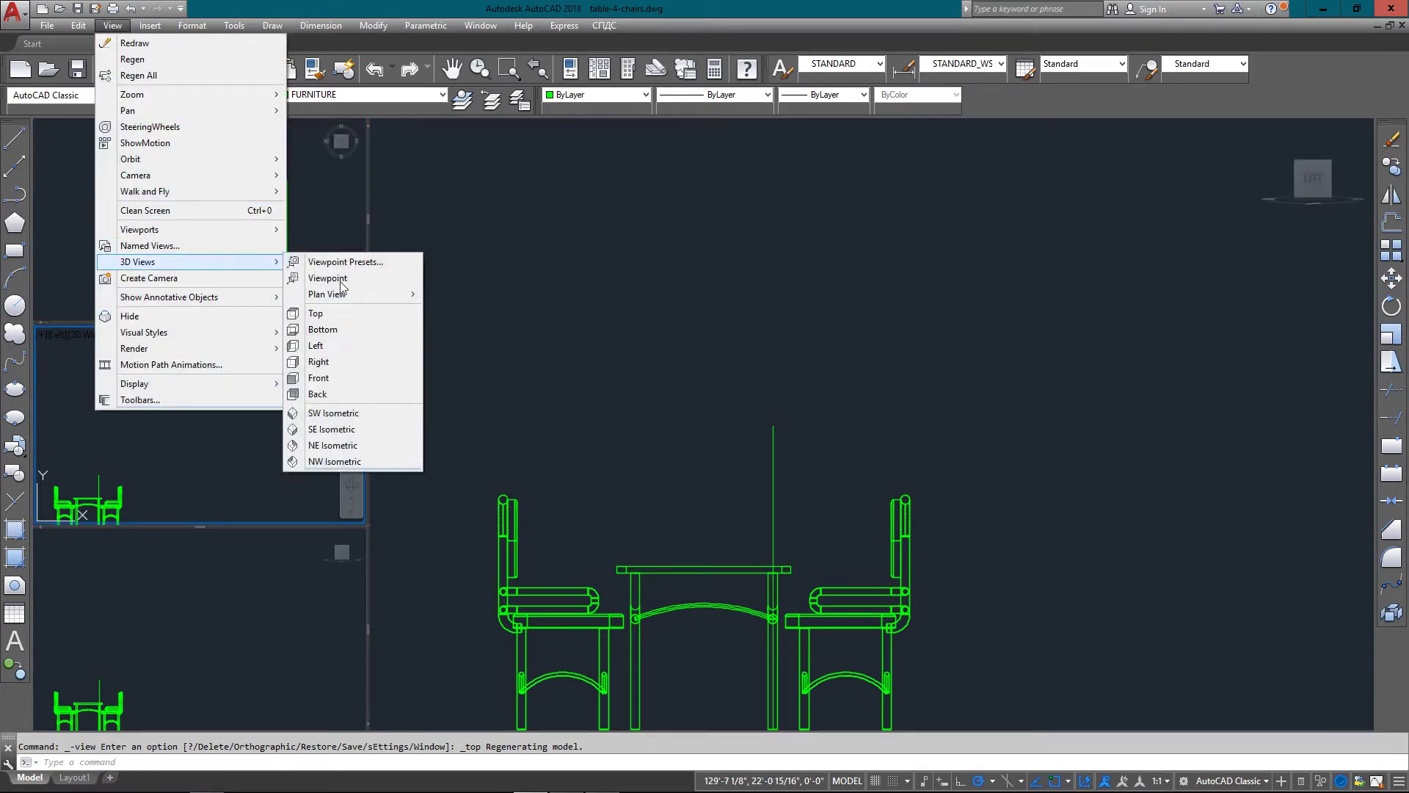
{"action": "left_click", "coordinate": [329, 350]}
Set the bottom-left viewport to the Front view, framing the chairs.
{"action": "left_click", "coordinate": [177, 654]}
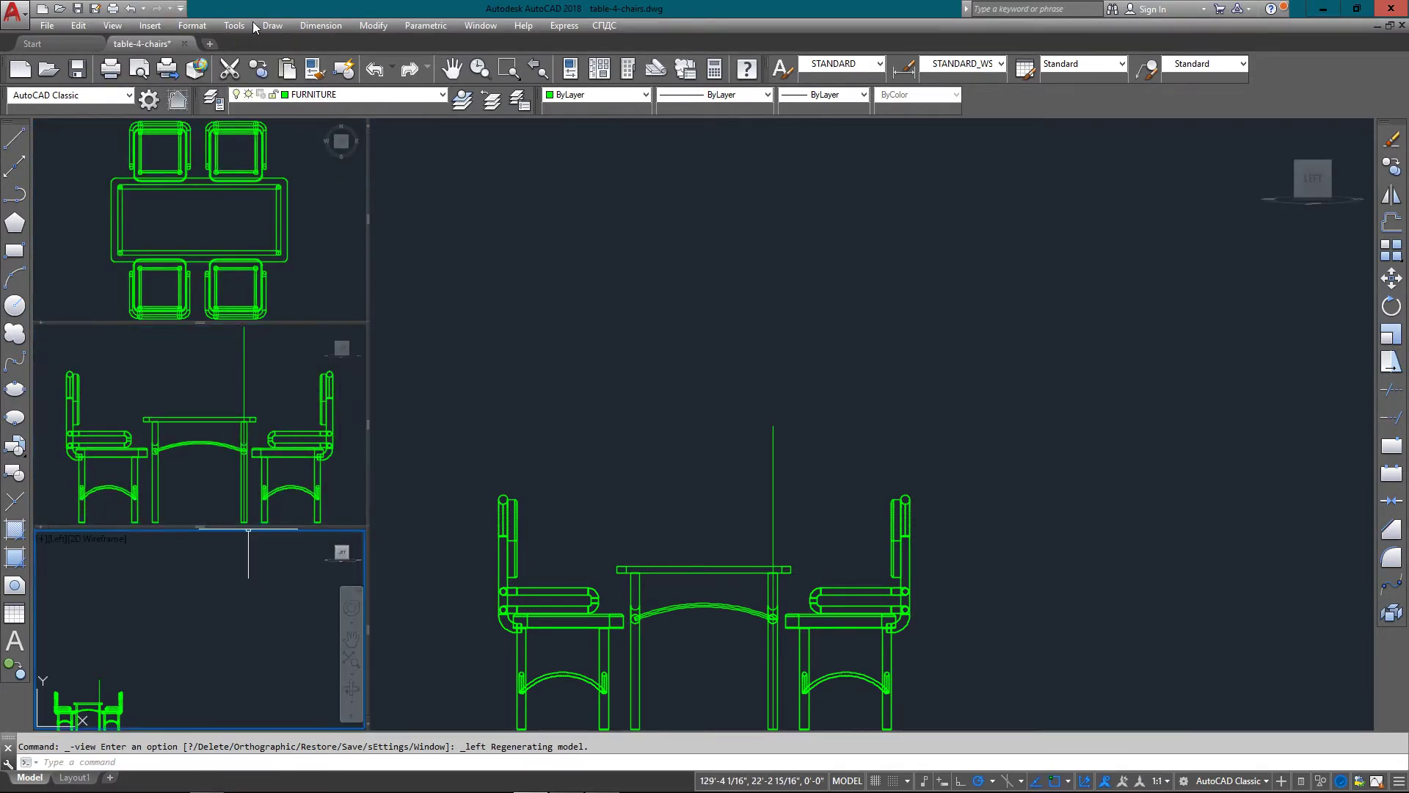
{"action": "left_click", "coordinate": [112, 25]}
{"action": "mouse_move", "coordinate": [206, 261]}
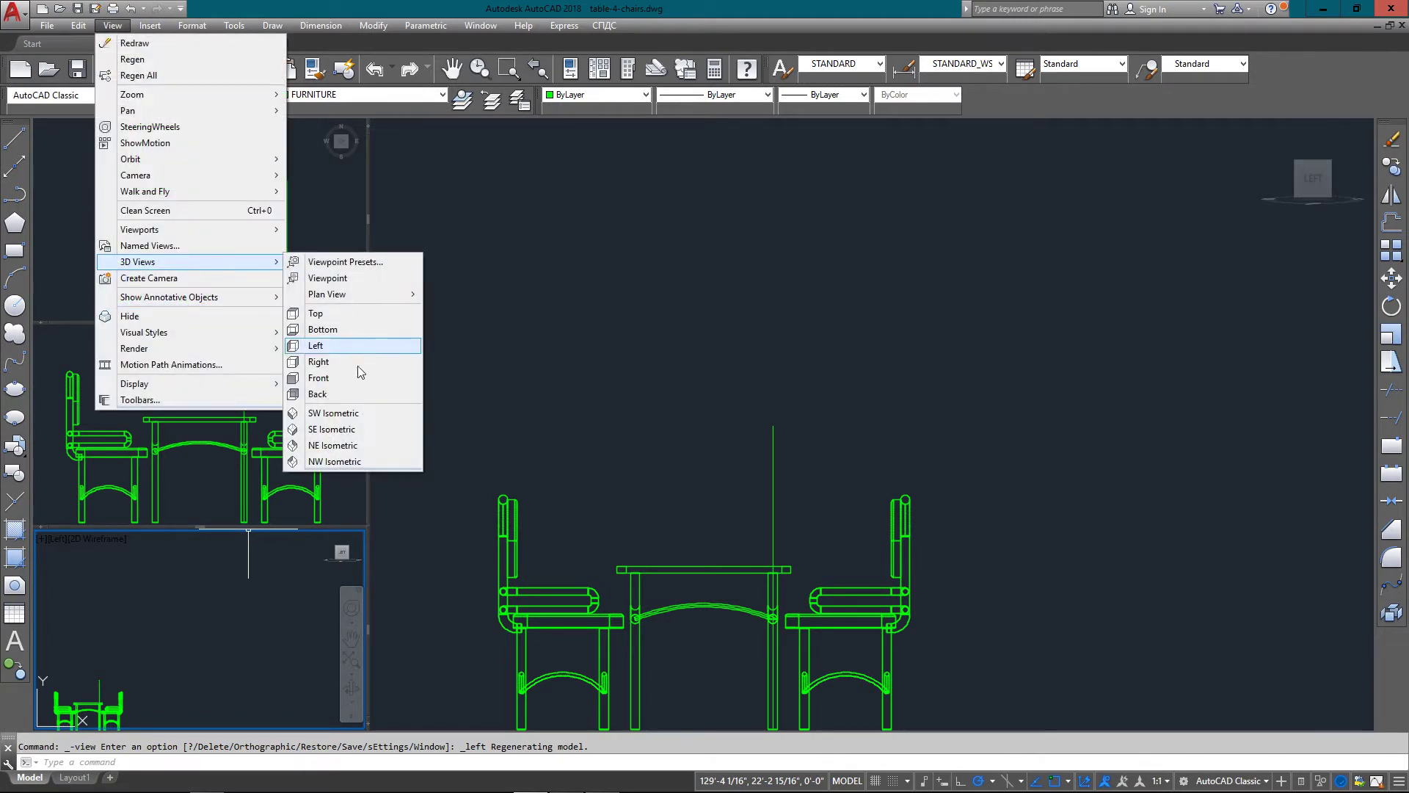
{"action": "left_click", "coordinate": [352, 380]}
{"action": "scroll", "coordinate": [286, 550], "scroll_direction": "up", "scroll_amount": 4}
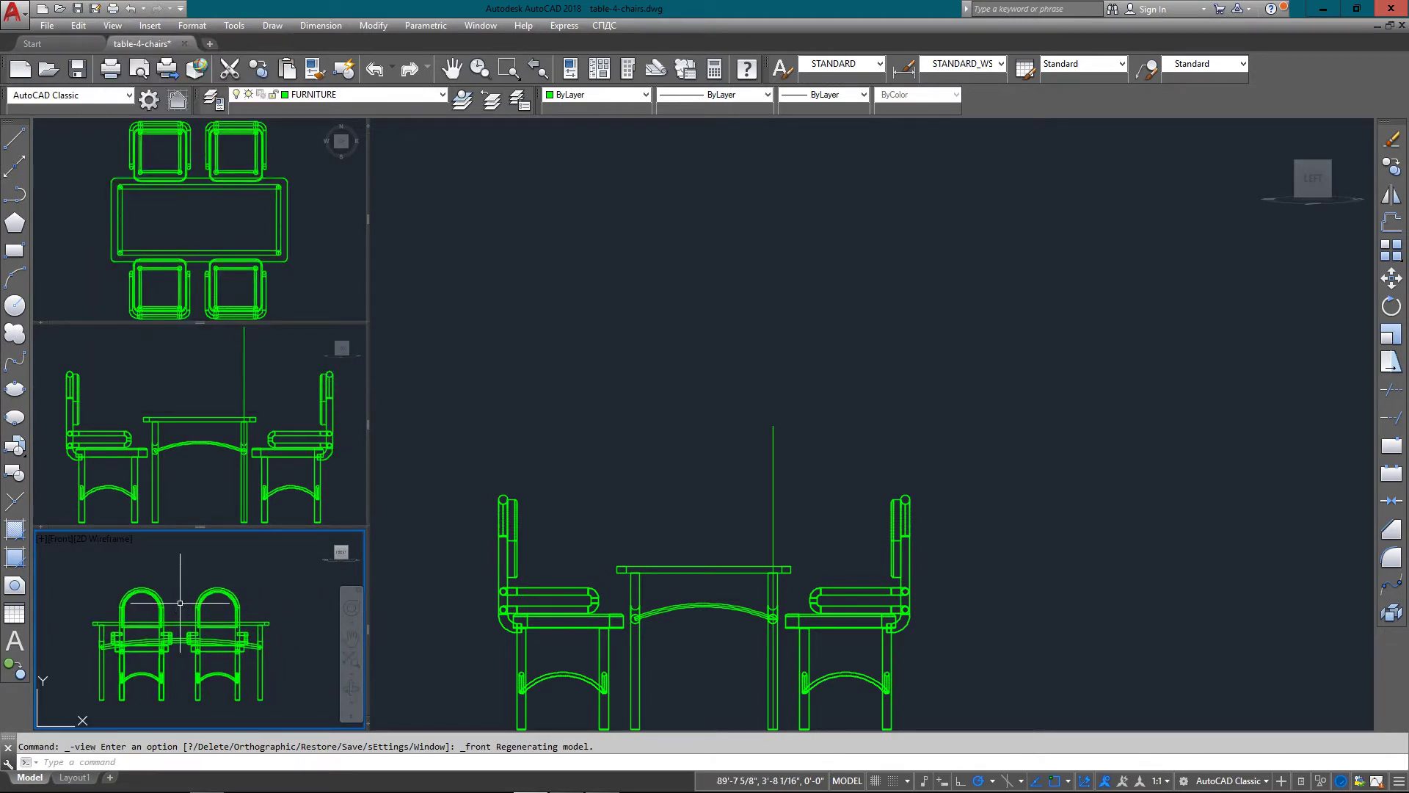
{"action": "middle_click_drag", "start_coordinate": [184, 613], "coordinate": [193, 572]}
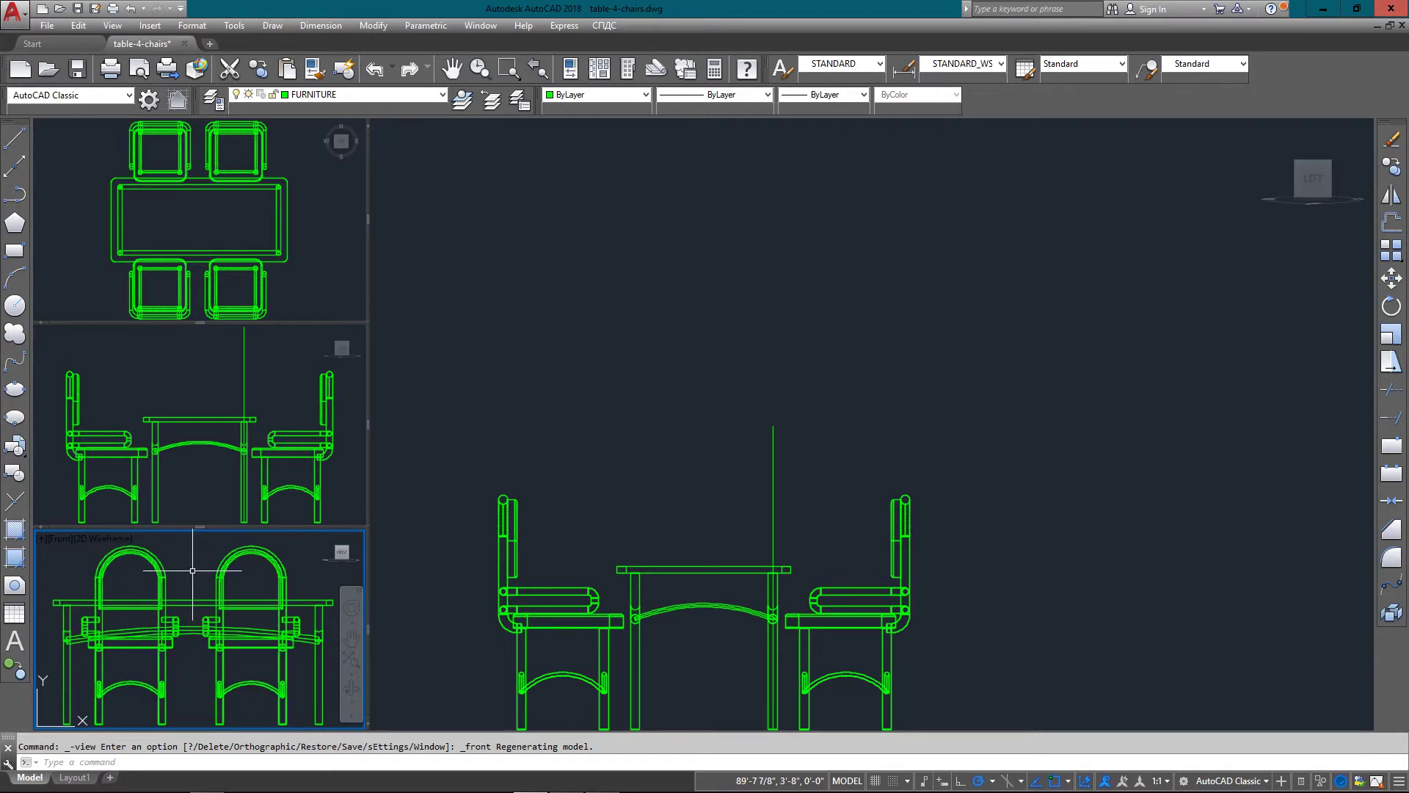
Set the large right viewport to the SW Isometric view.
{"action": "left_click", "coordinate": [500, 194]}
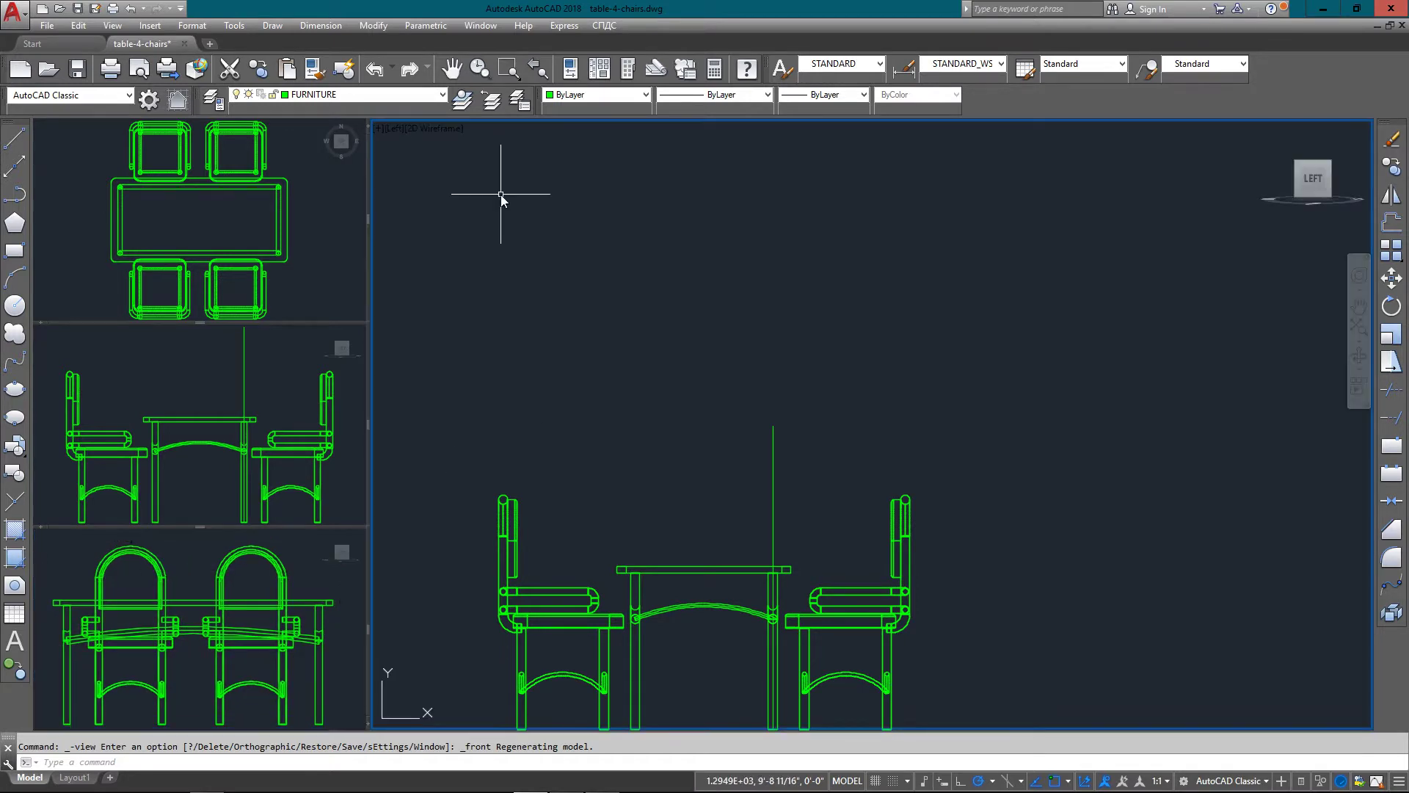
{"action": "left_click", "coordinate": [113, 25]}
{"action": "mouse_move", "coordinate": [210, 264]}
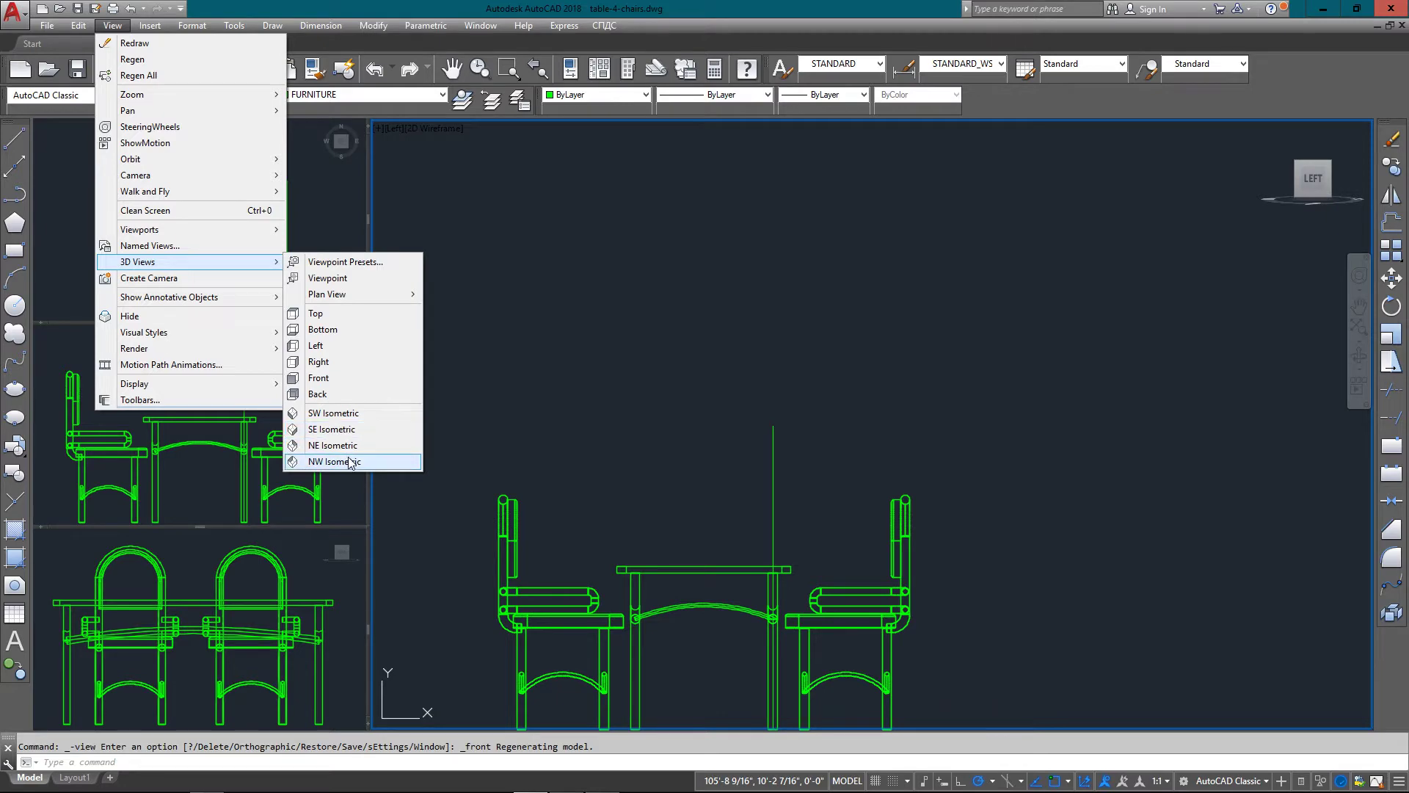
{"action": "left_click", "coordinate": [334, 413]}
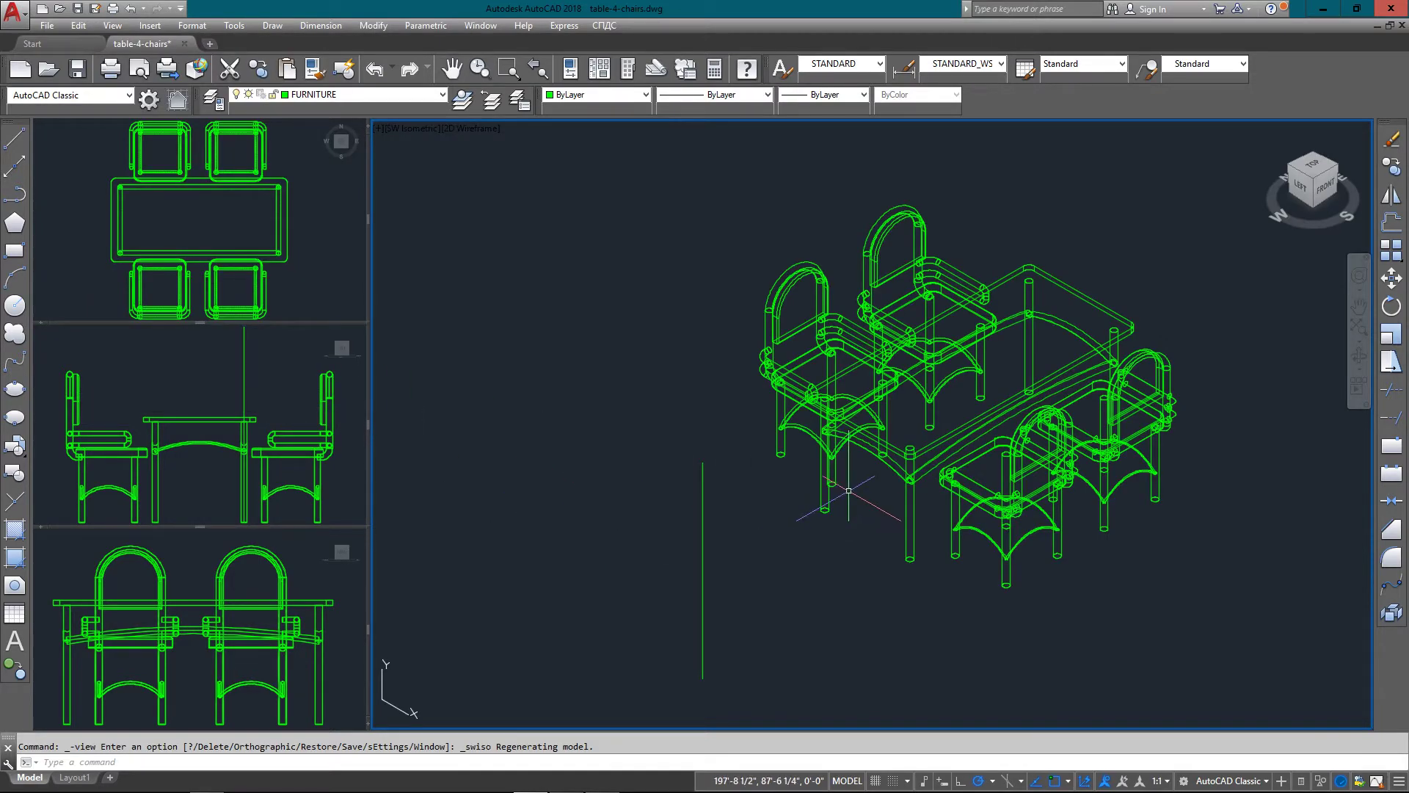
{"action": "scroll", "coordinate": [848, 489], "scroll_direction": "up", "scroll_amount": 4}
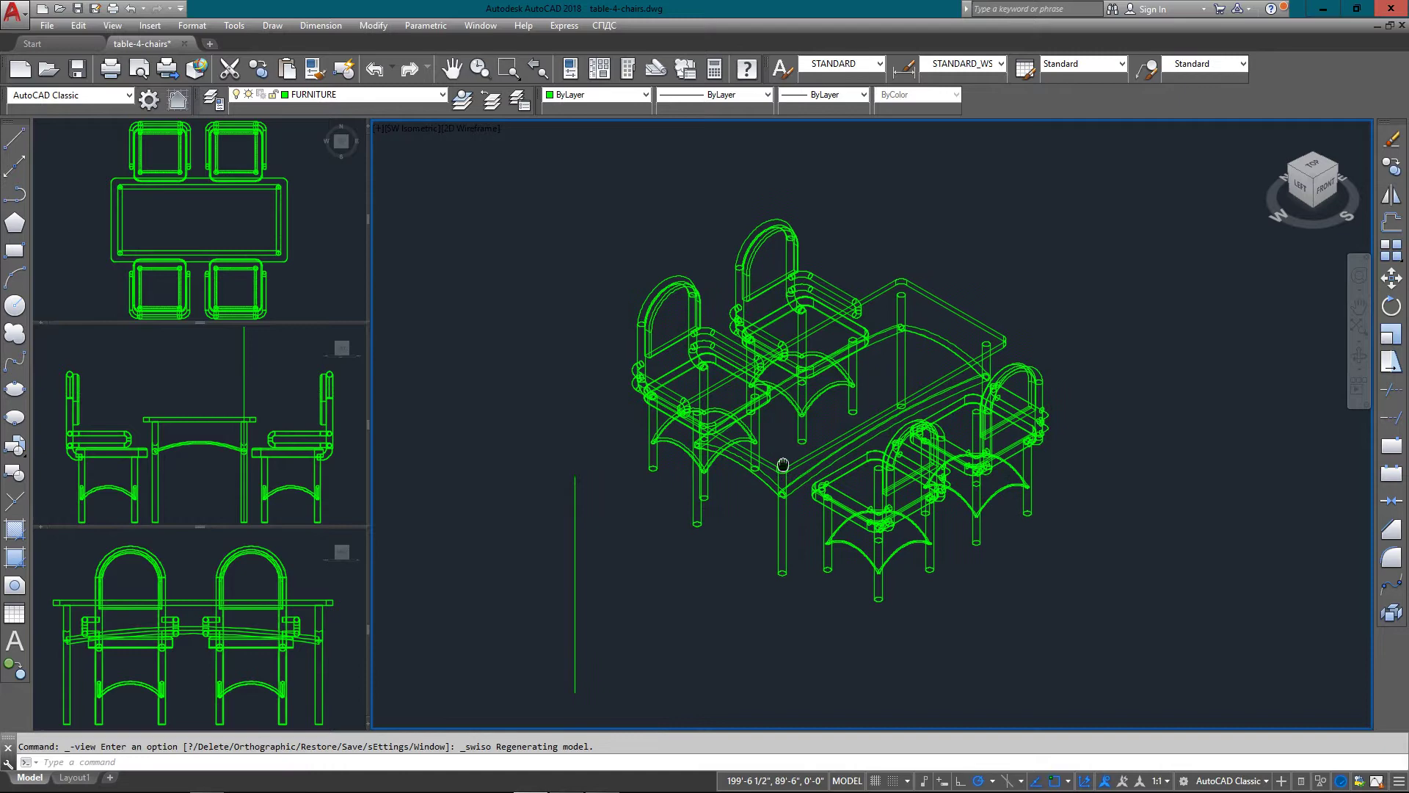
{"action": "scroll", "coordinate": [836, 429], "scroll_direction": "down", "scroll_amount": 2}
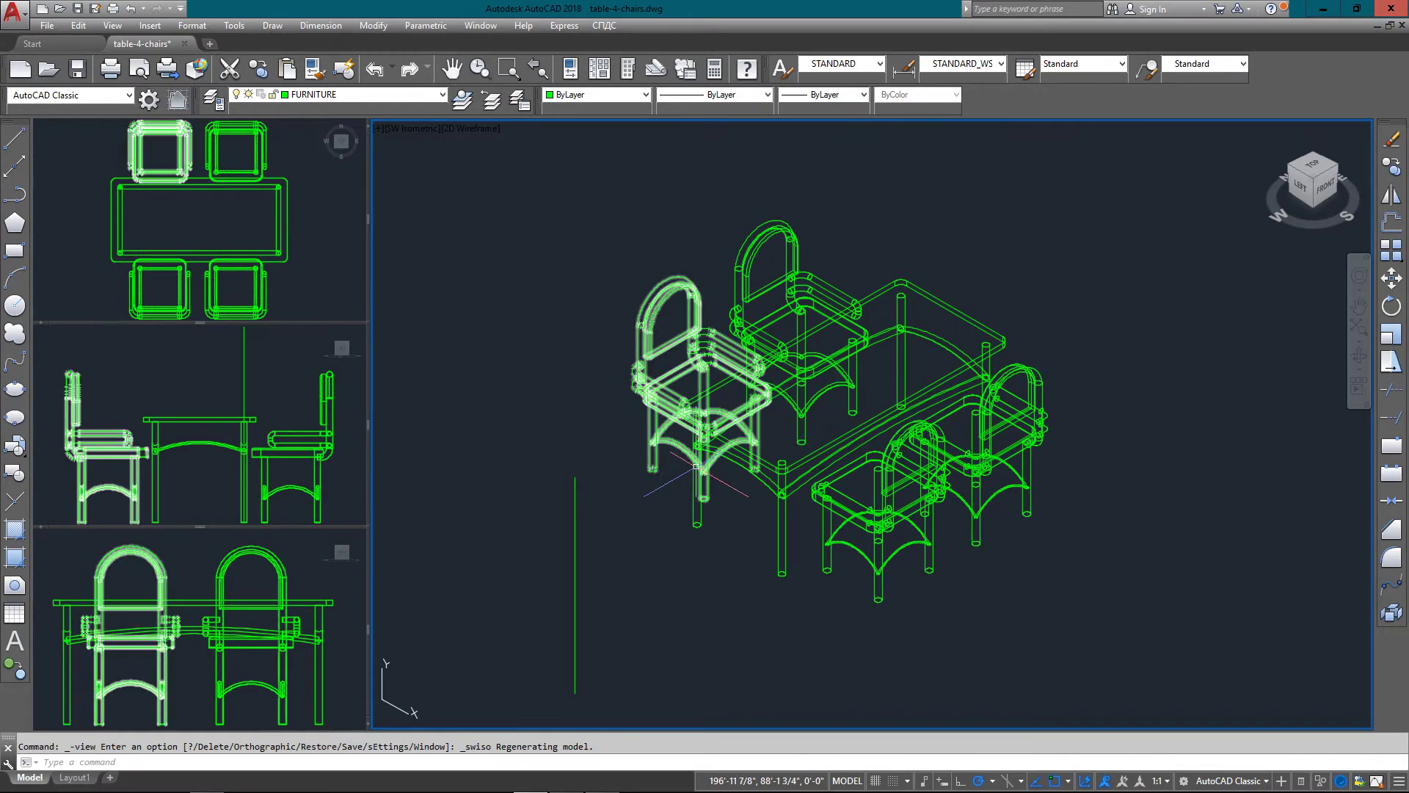
Move the back-left chair with its grip, then undo the move.
{"action": "left_click", "coordinate": [650, 451]}
{"action": "left_click", "coordinate": [652, 468]}
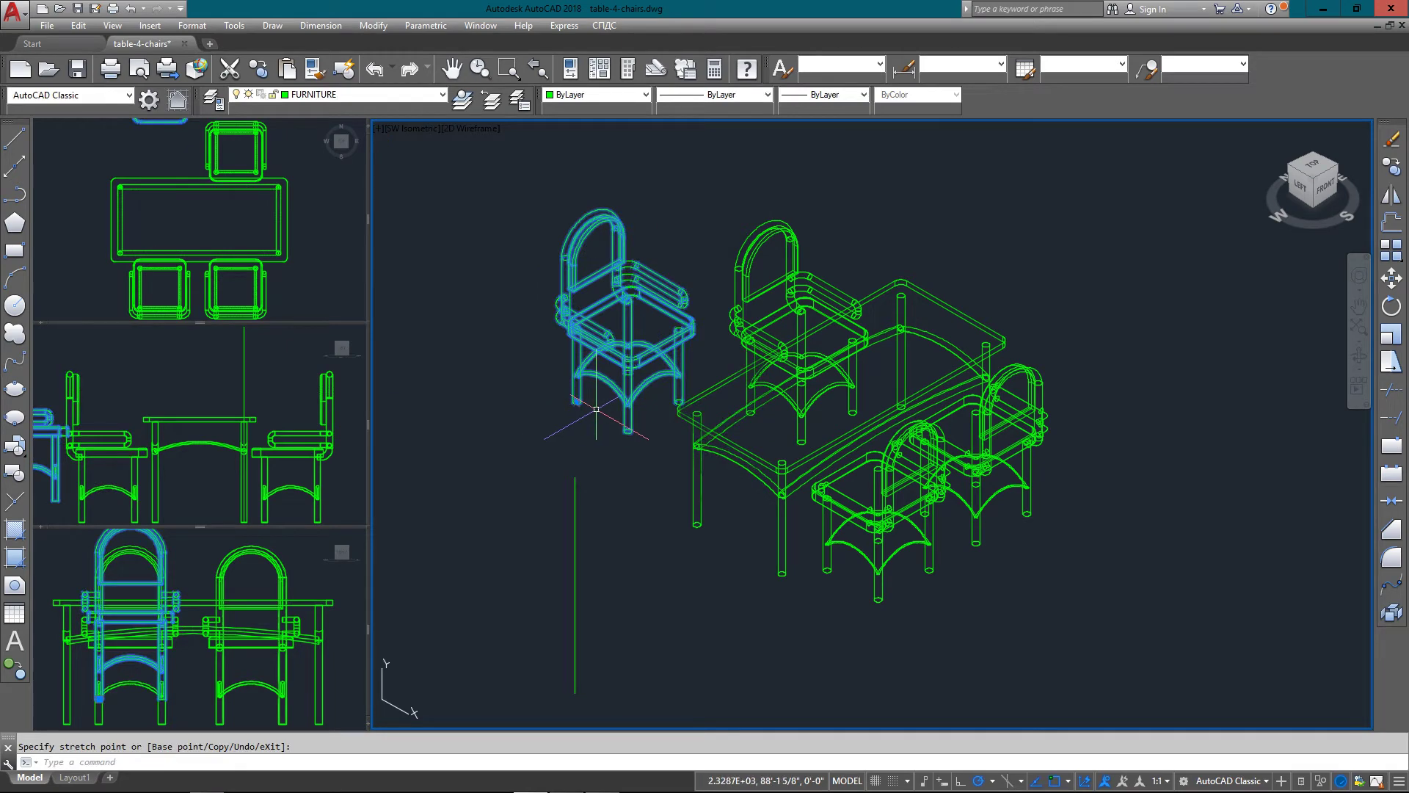
{"action": "left_click", "coordinate": [675, 468]}
{"action": "key", "text": "ctrl+z"}
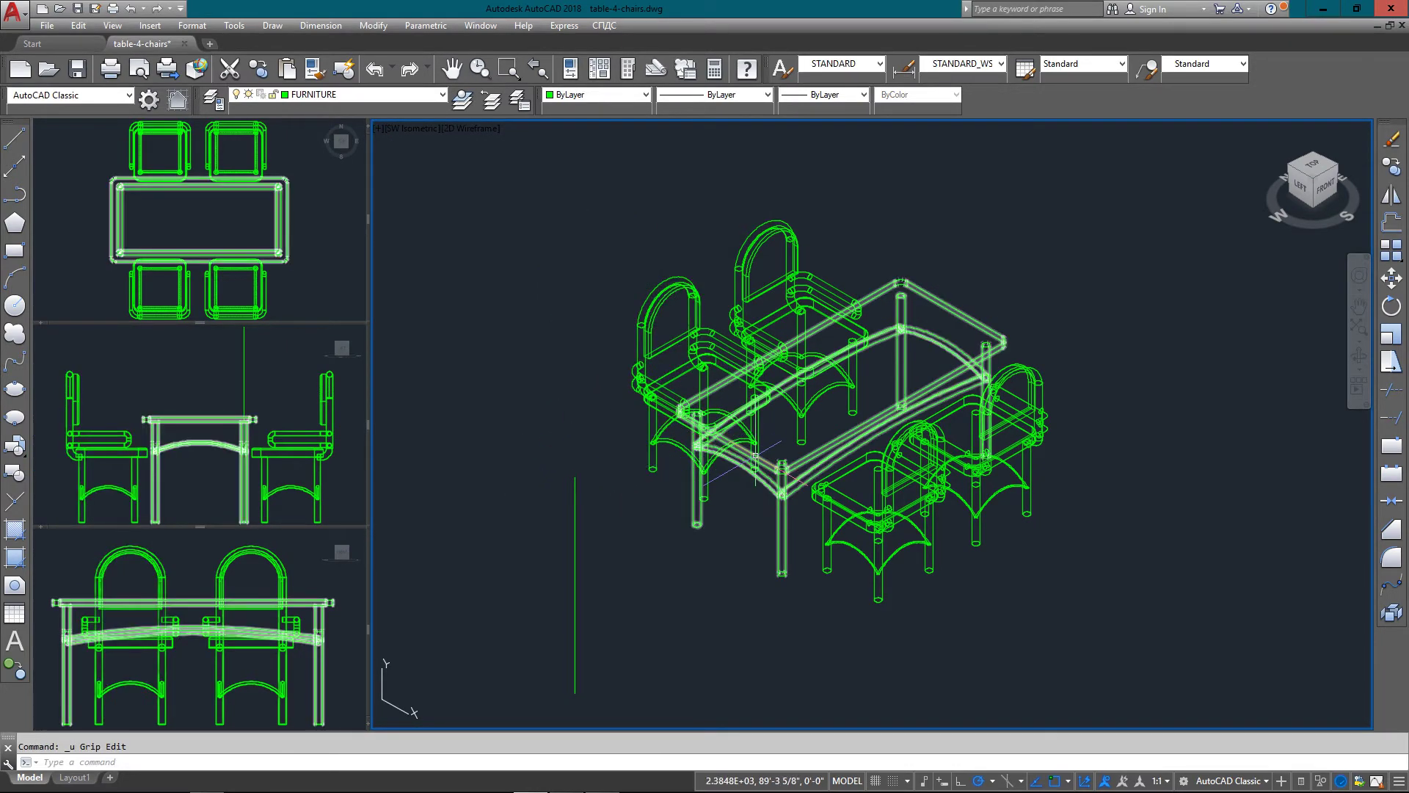
Start a grip edit on the table, then undo it to keep the table in place.
{"action": "left_click", "coordinate": [755, 456]}
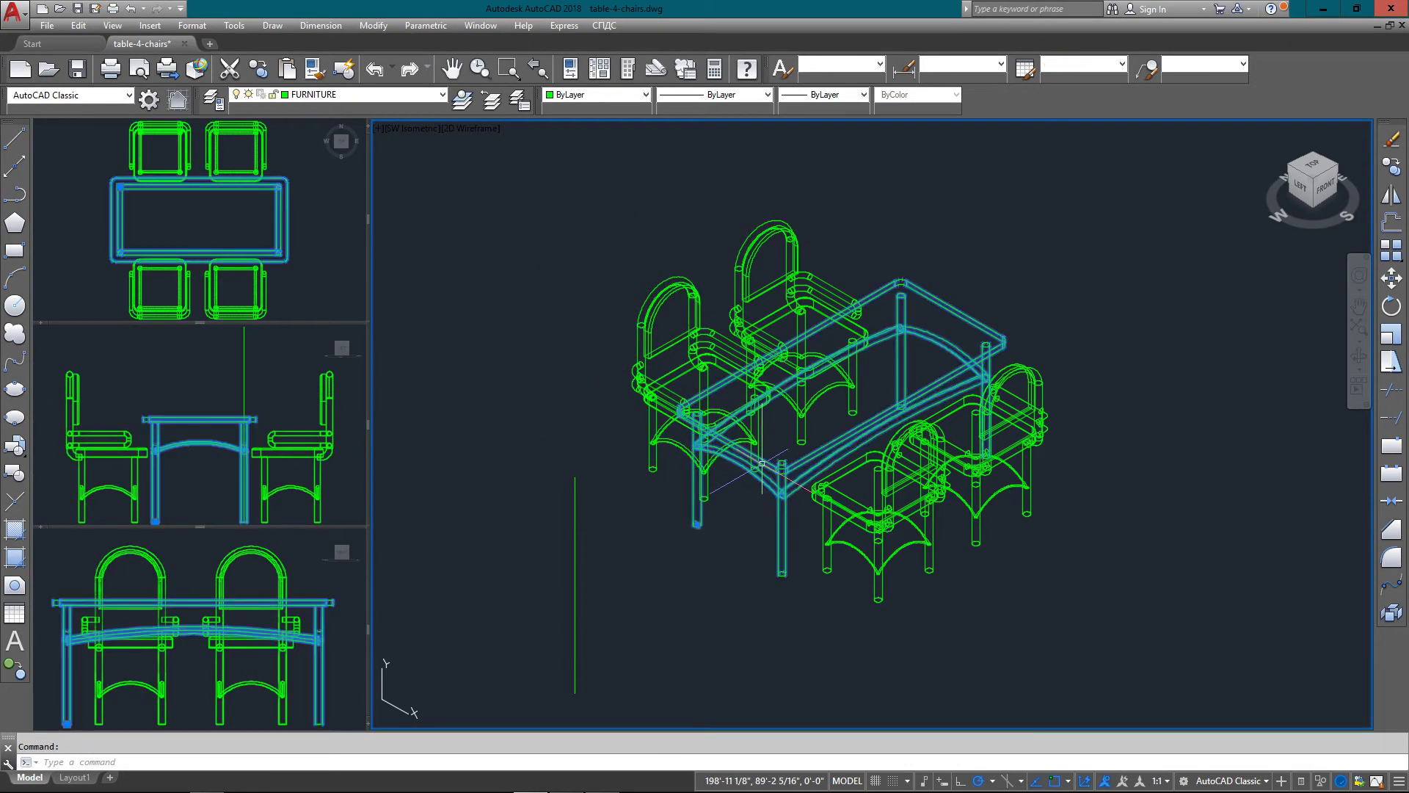
{"action": "left_click", "coordinate": [697, 524]}
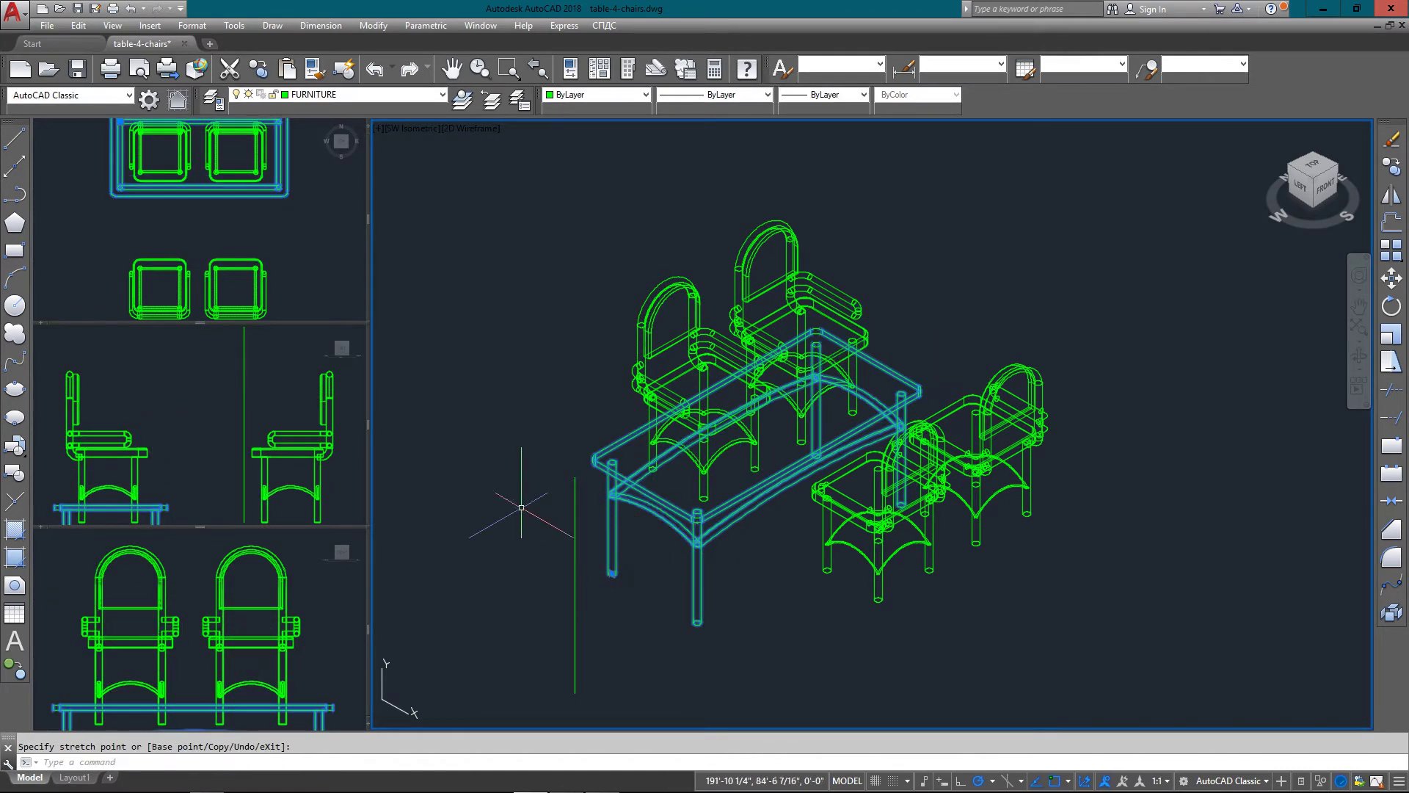
{"action": "left_click", "coordinate": [185, 600]}
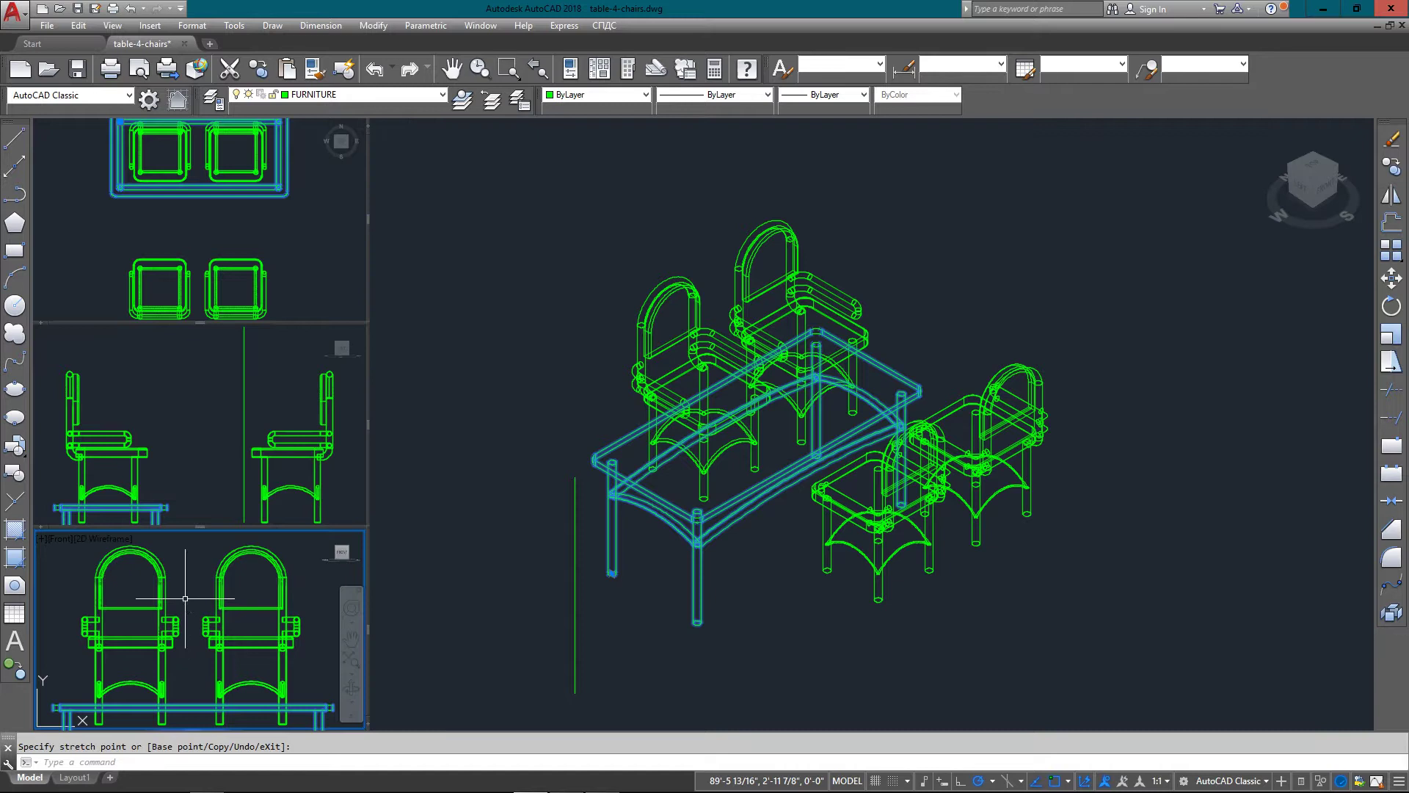
{"action": "left_click", "coordinate": [623, 590]}
{"action": "key", "text": "ctrl+z"}
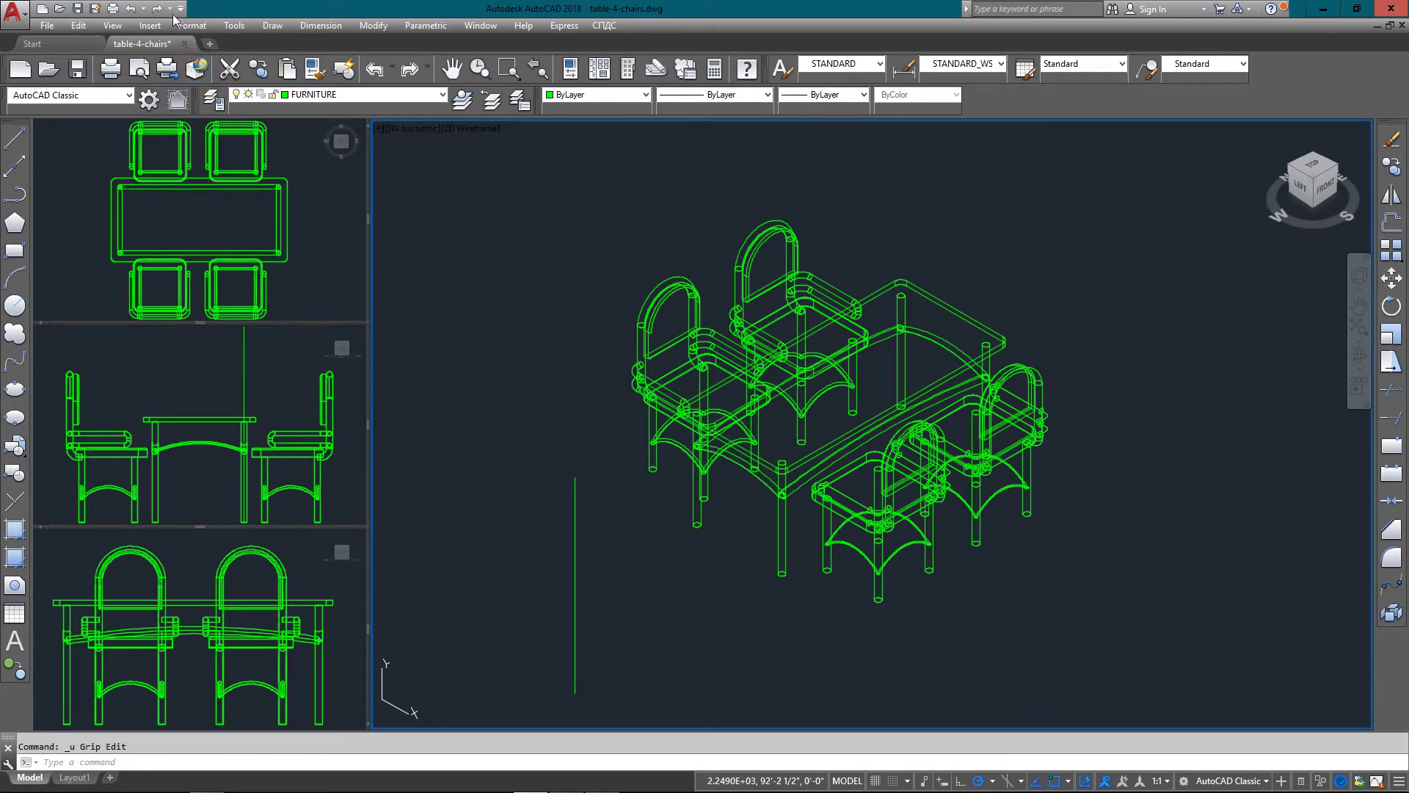
Reduce the layout to a single viewport showing the isometric view.
{"action": "left_click", "coordinate": [112, 25]}
{"action": "mouse_move", "coordinate": [229, 230]}
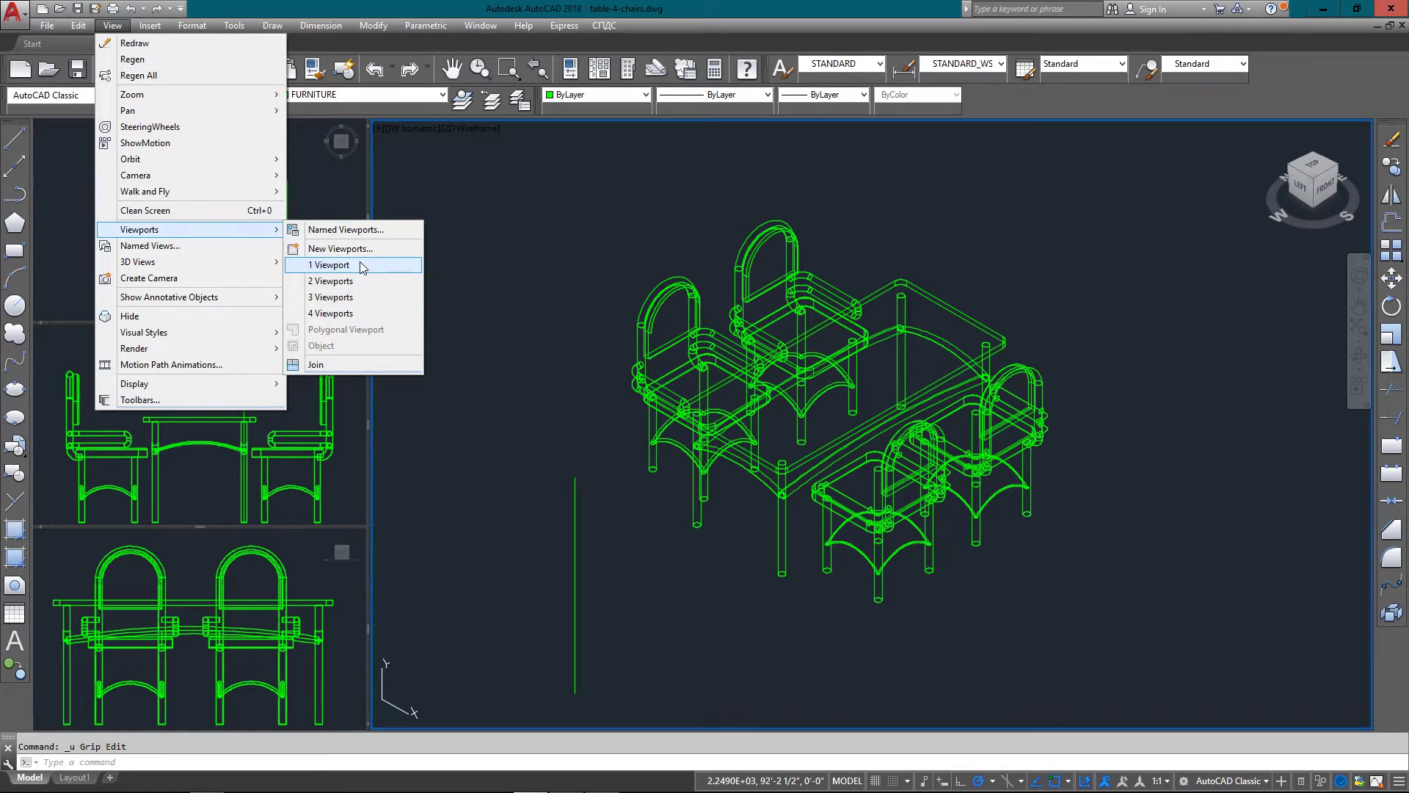
{"action": "left_click", "coordinate": [330, 264]}
{"action": "scroll", "coordinate": [557, 380], "scroll_direction": "up", "scroll_amount": 3}
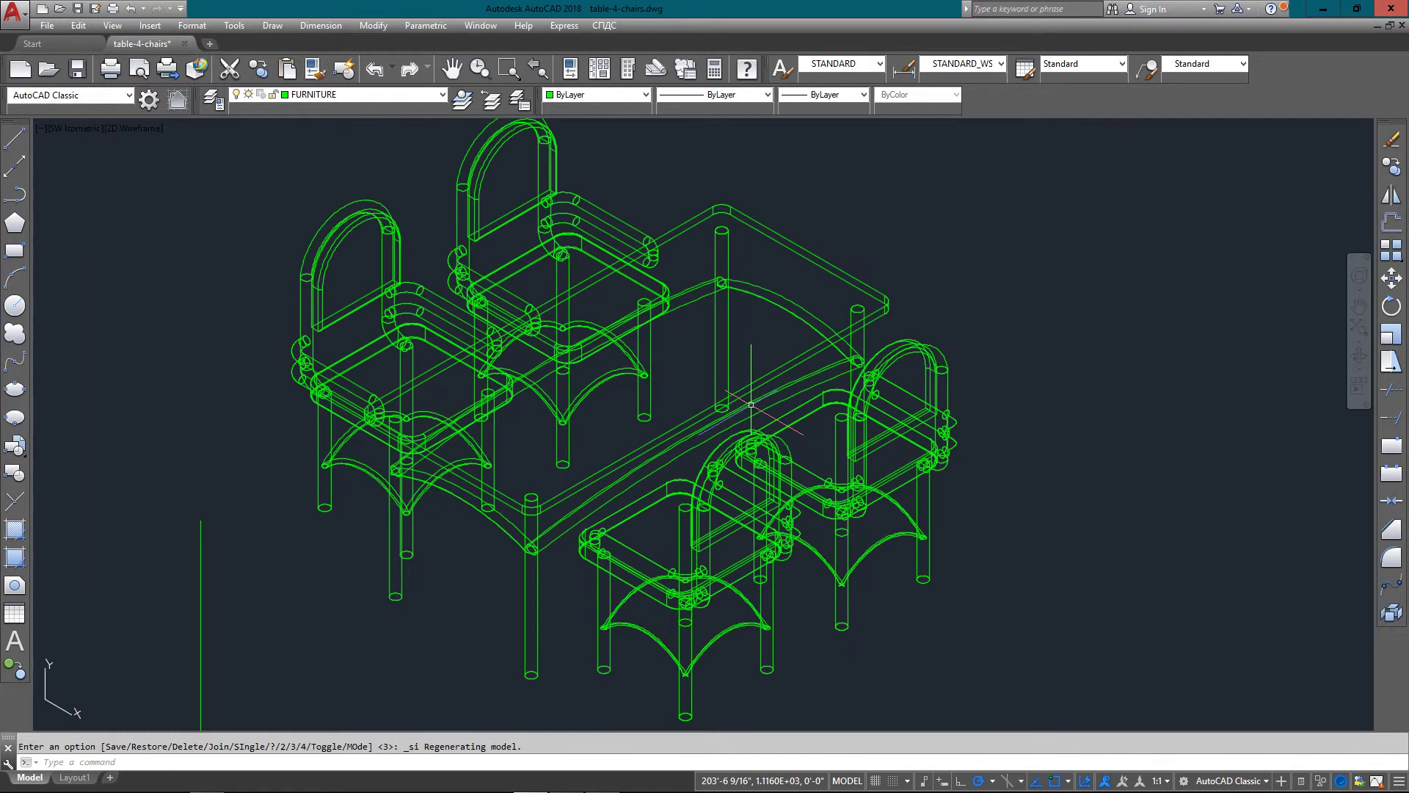
{"action": "scroll", "coordinate": [557, 380], "scroll_direction": "down", "scroll_amount": 2}
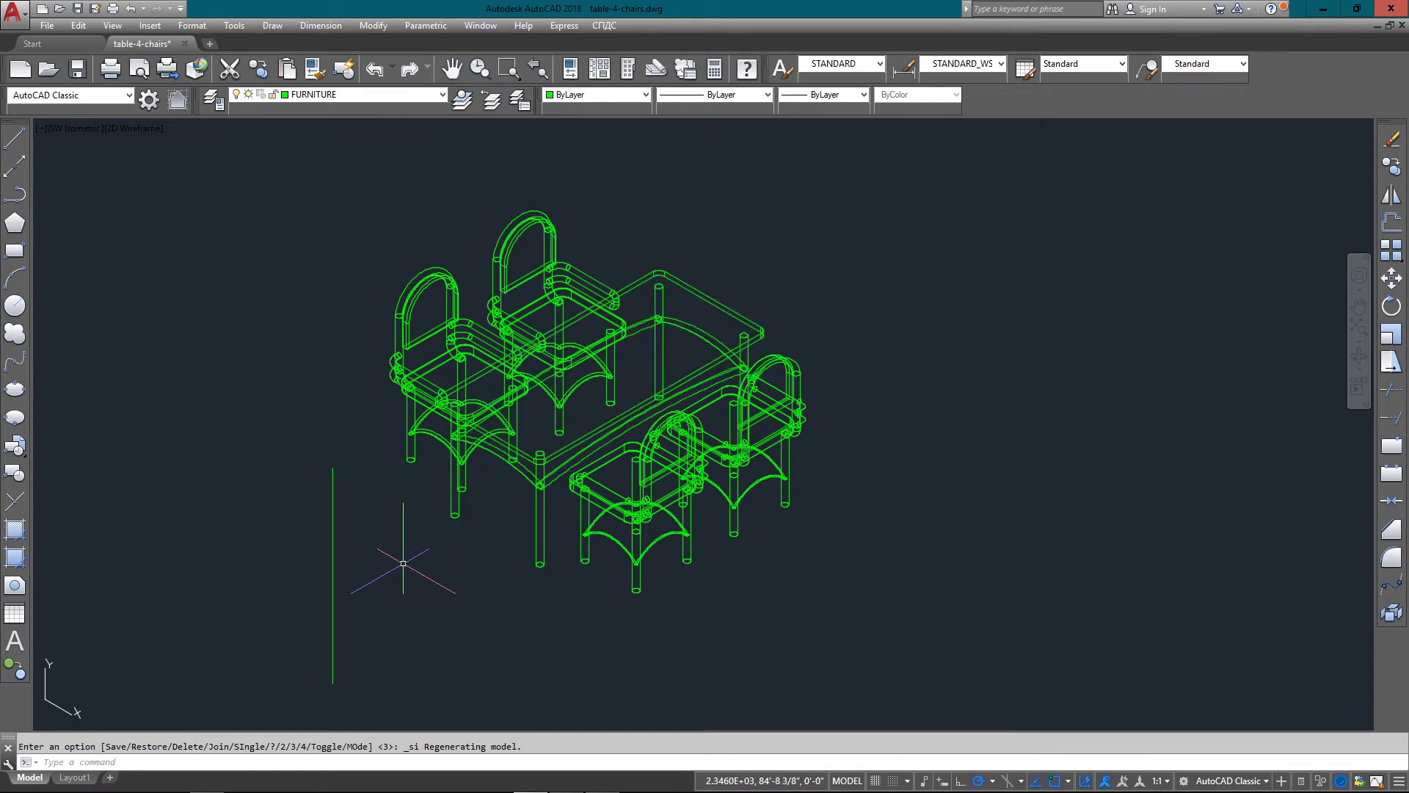
Draw lines from the table leg end: a 9' run, a 5'6" rise, and one more point.
{"action": "middle_click_drag", "start_coordinate": [403, 563], "coordinate": [605, 559]}
{"action": "type", "text": "l"}
{"action": "key", "text": "Return"}
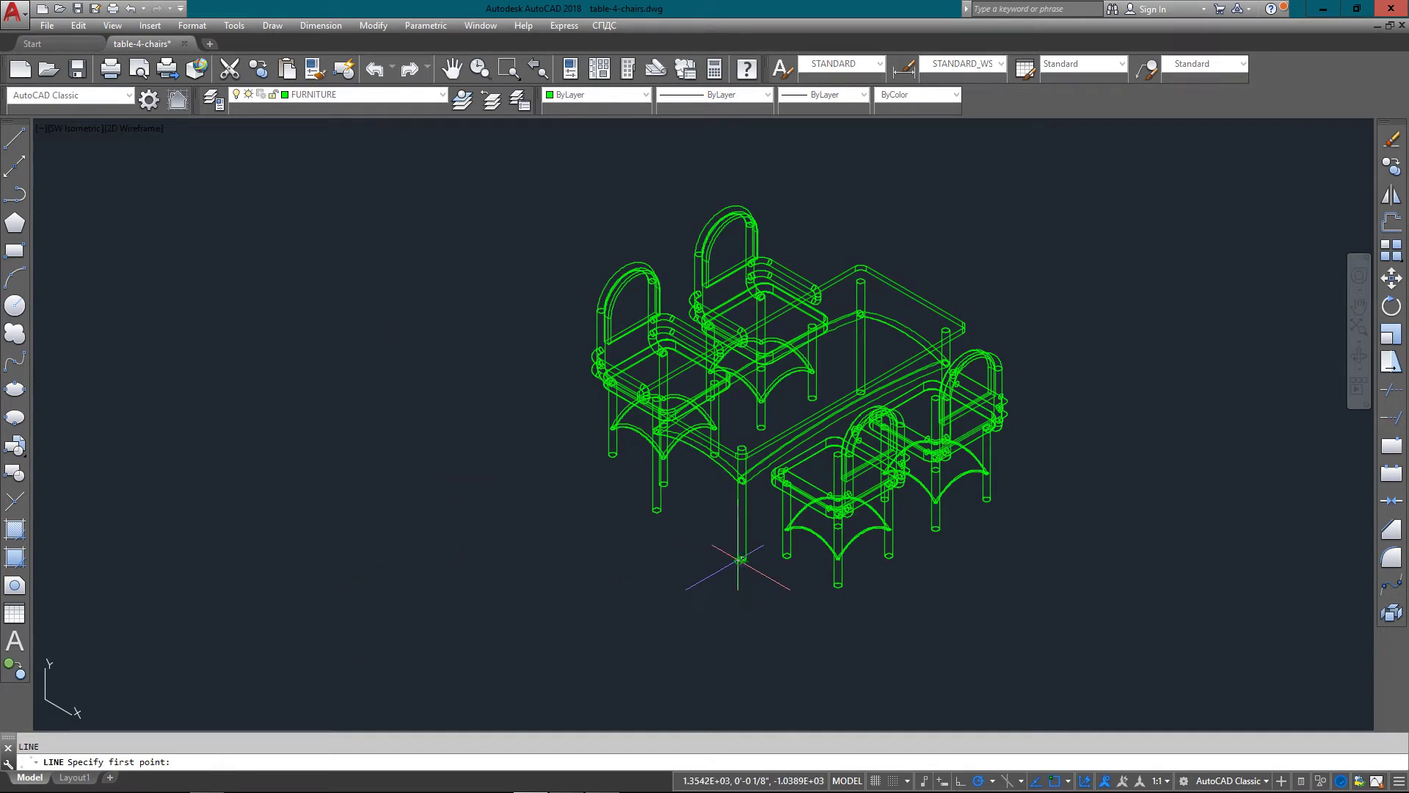
{"action": "left_click", "coordinate": [741, 559]}
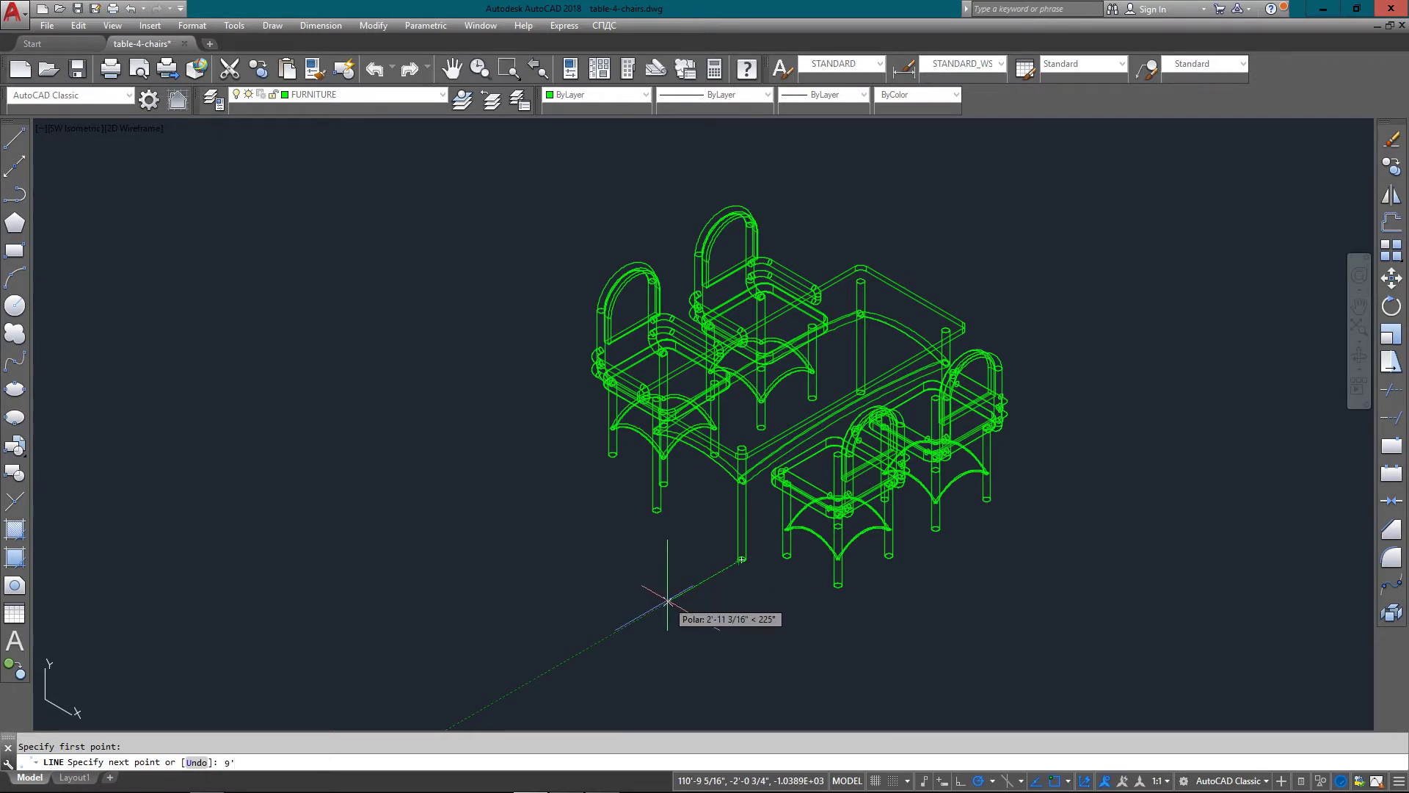
{"action": "type", "text": "9'"}
{"action": "key", "text": "Return"}
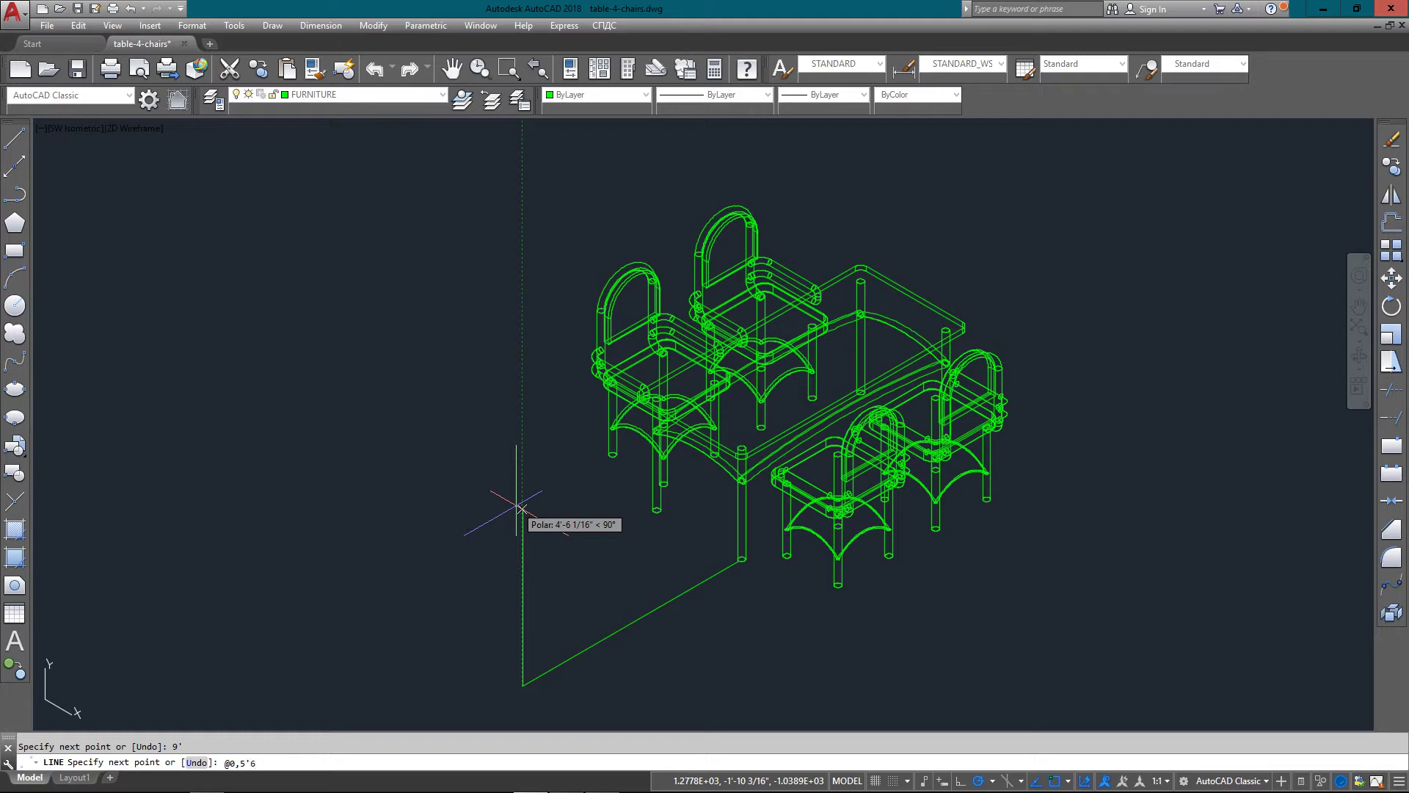
{"action": "key", "text": "Return"}
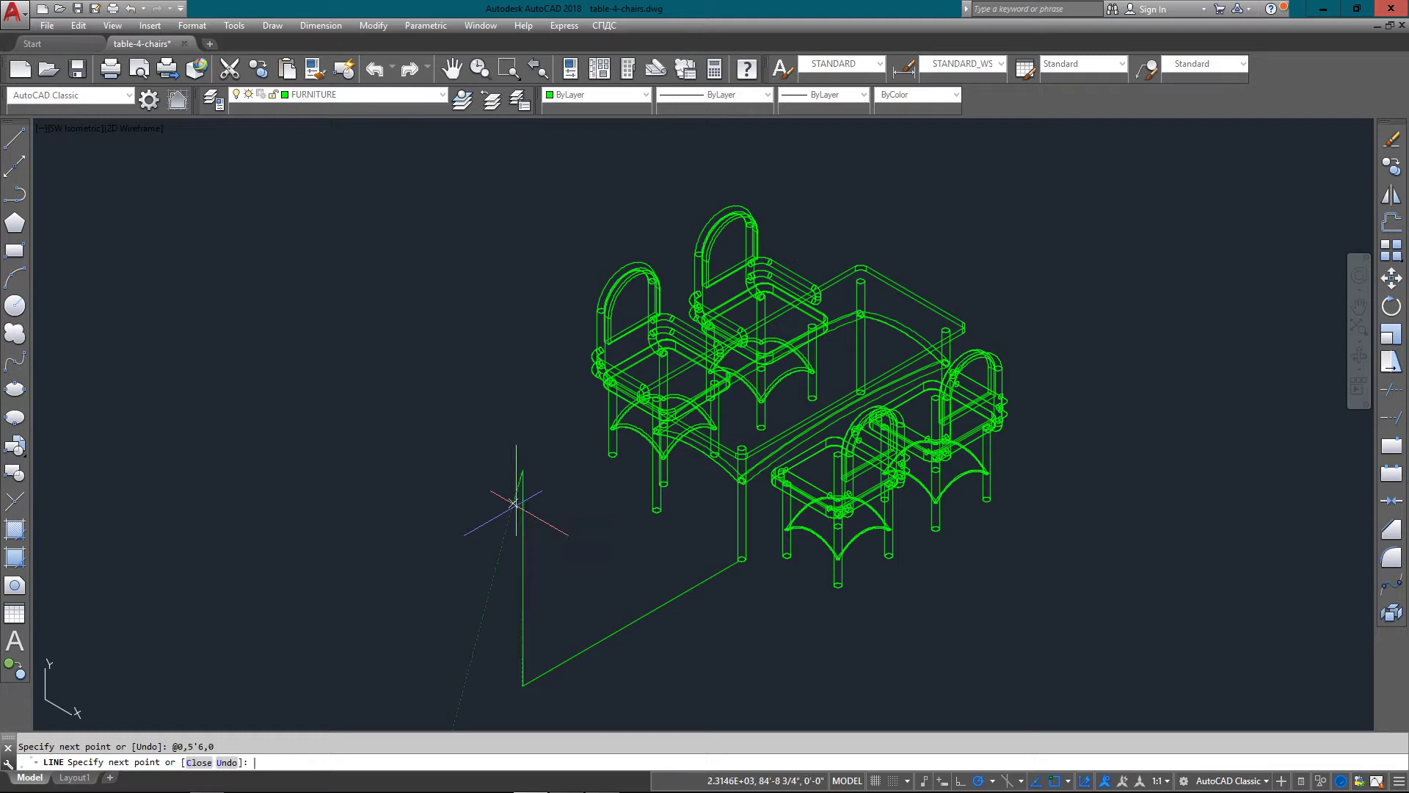
{"action": "left_click", "coordinate": [913, 294]}
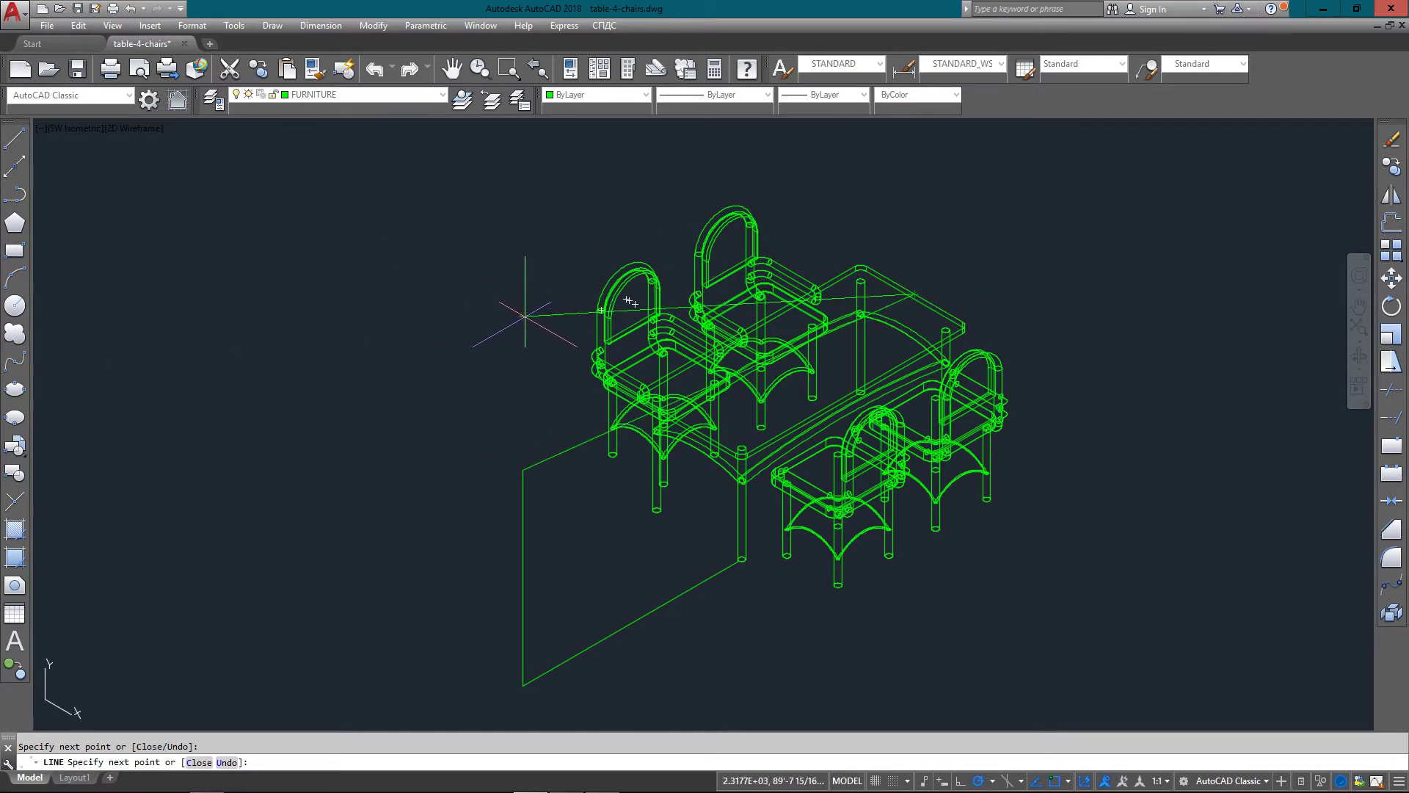
{"action": "key", "text": "Return"}
Zoom to extents to fit the whole drawing.
{"action": "type", "text": "z"}
{"action": "key", "text": "Return"}
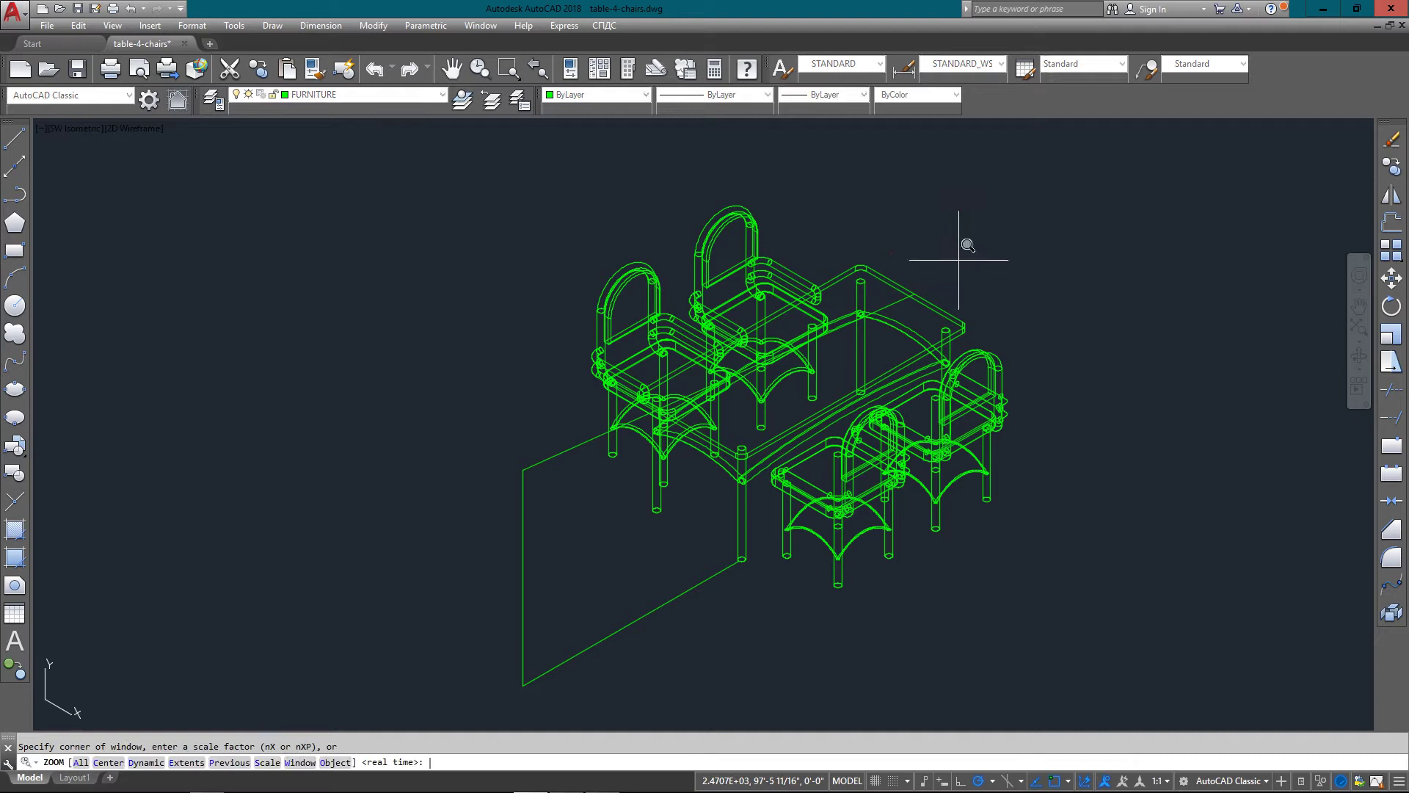
{"action": "key", "text": "Return"}
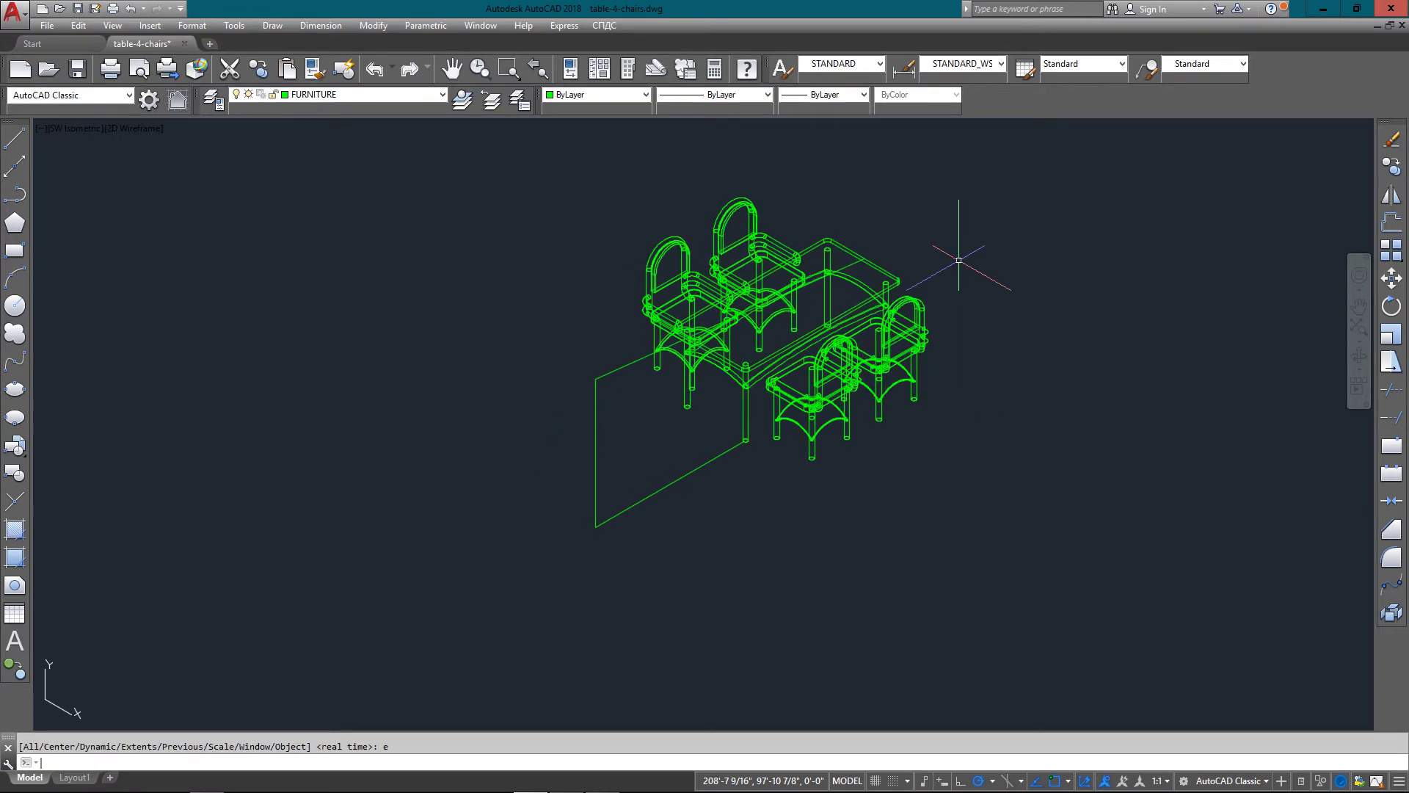
Start DVIEW with the table selected as the preview object.
{"action": "type", "text": "dv"}
{"action": "key", "text": "Return"}
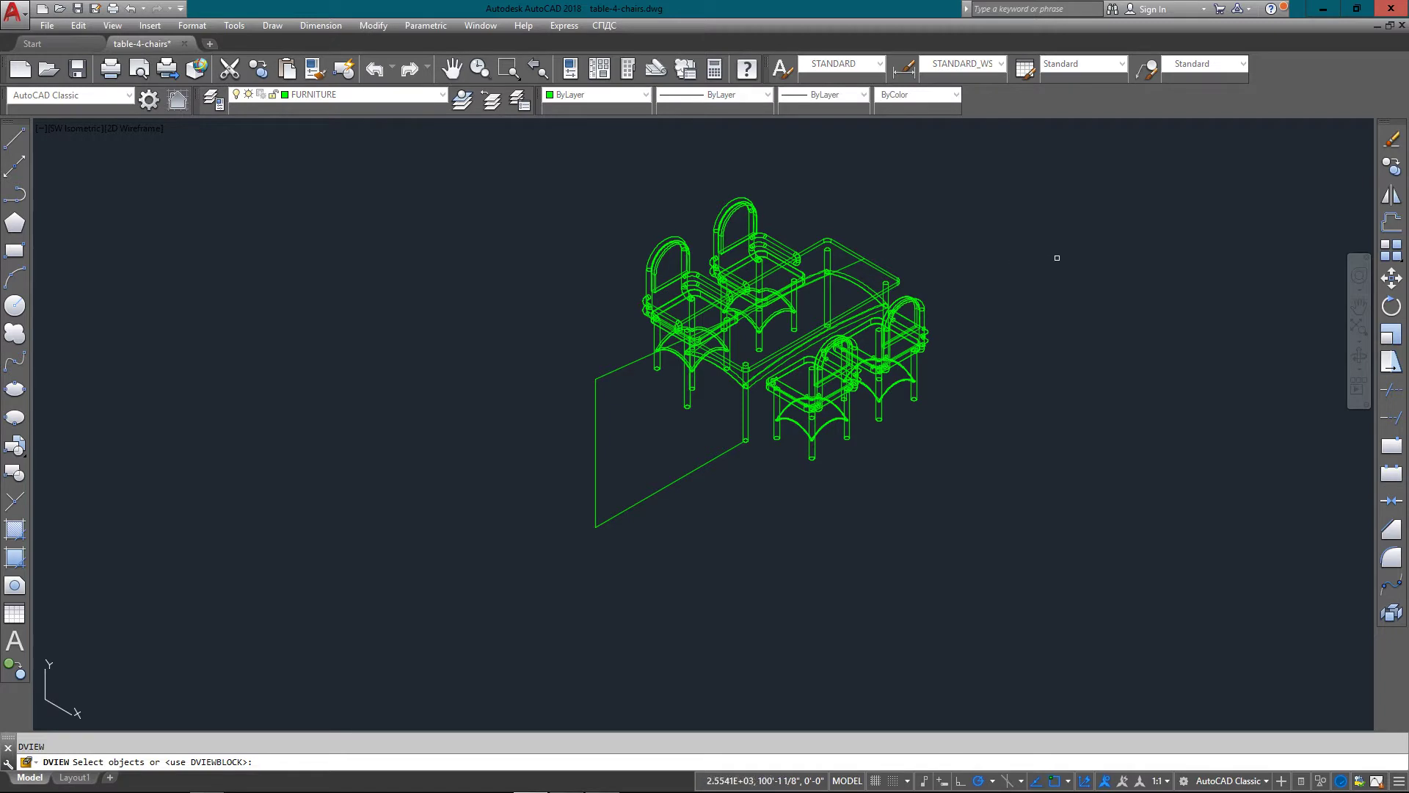
{"action": "left_click", "coordinate": [878, 268]}
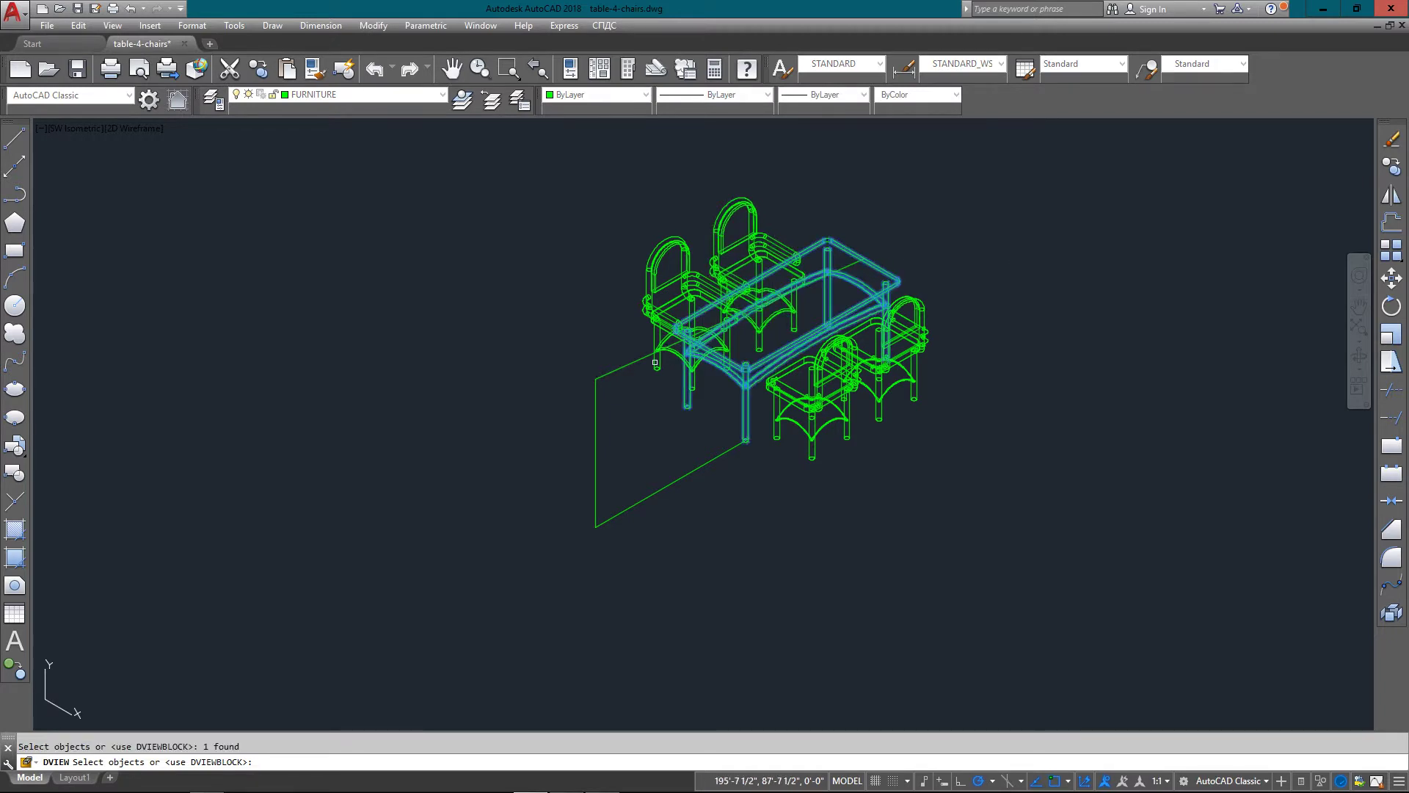
{"action": "key", "text": "Return"}
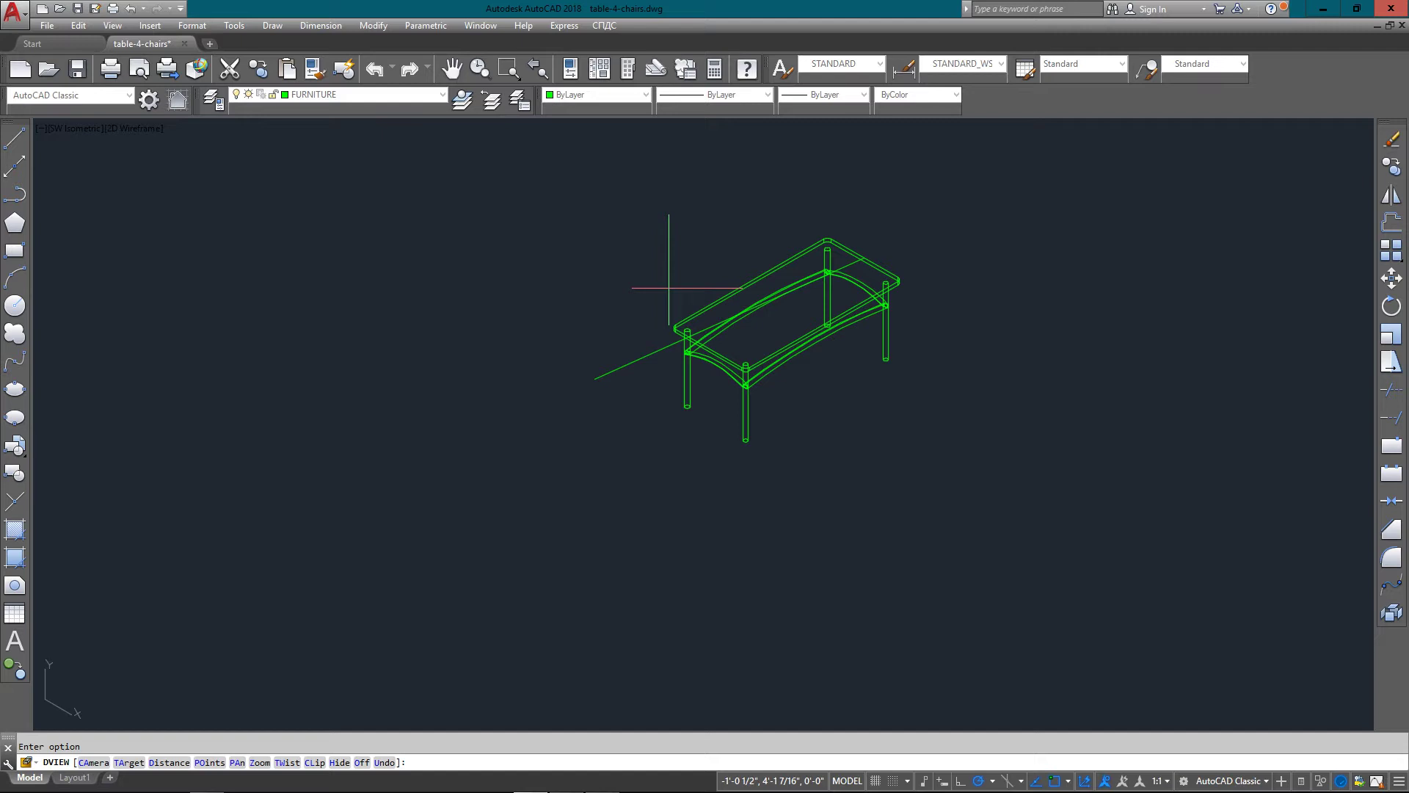
Place the DVIEW target at the table corner and the camera out front, then enable perspective distance.
{"action": "type", "text": "po"}
{"action": "key", "text": "Return"}
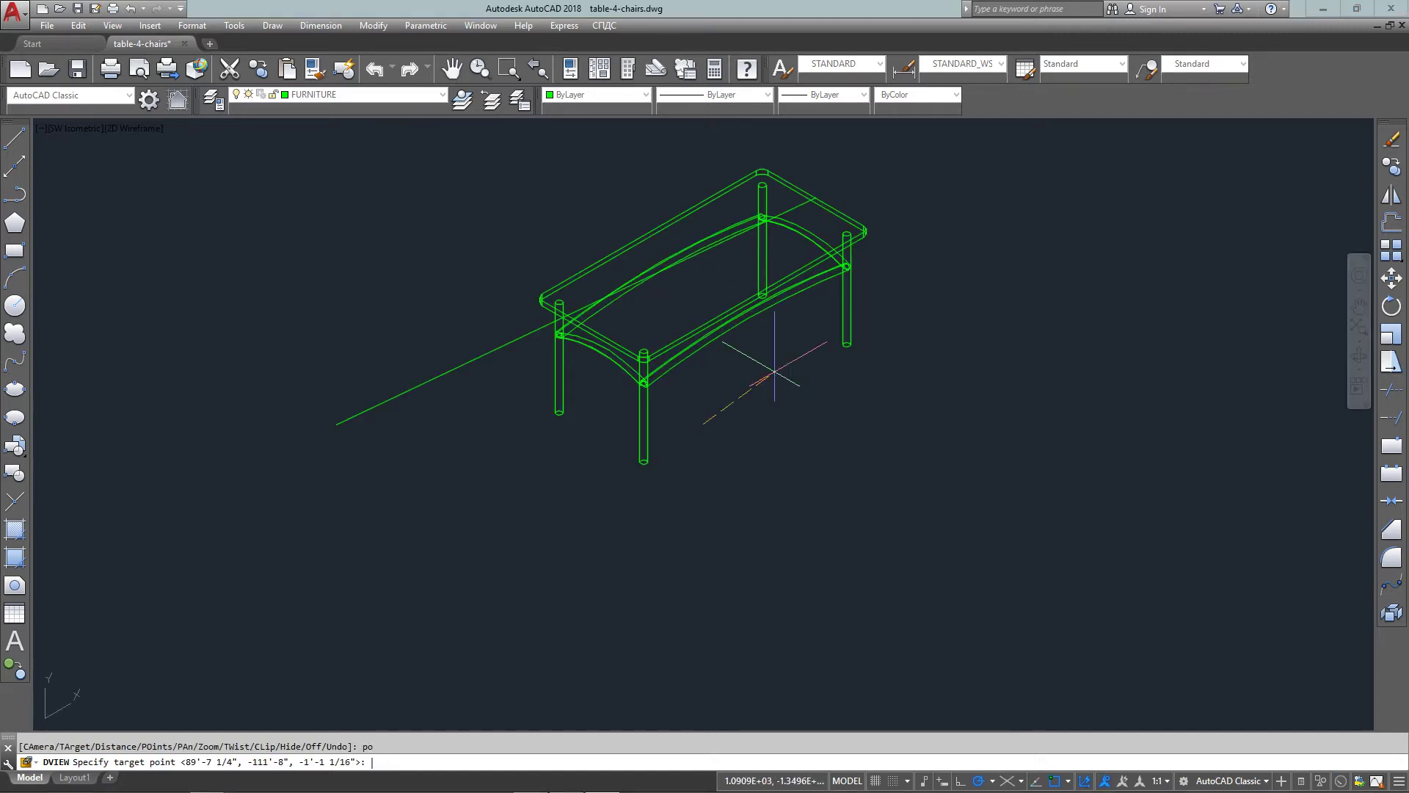
{"action": "left_click", "coordinate": [815, 199]}
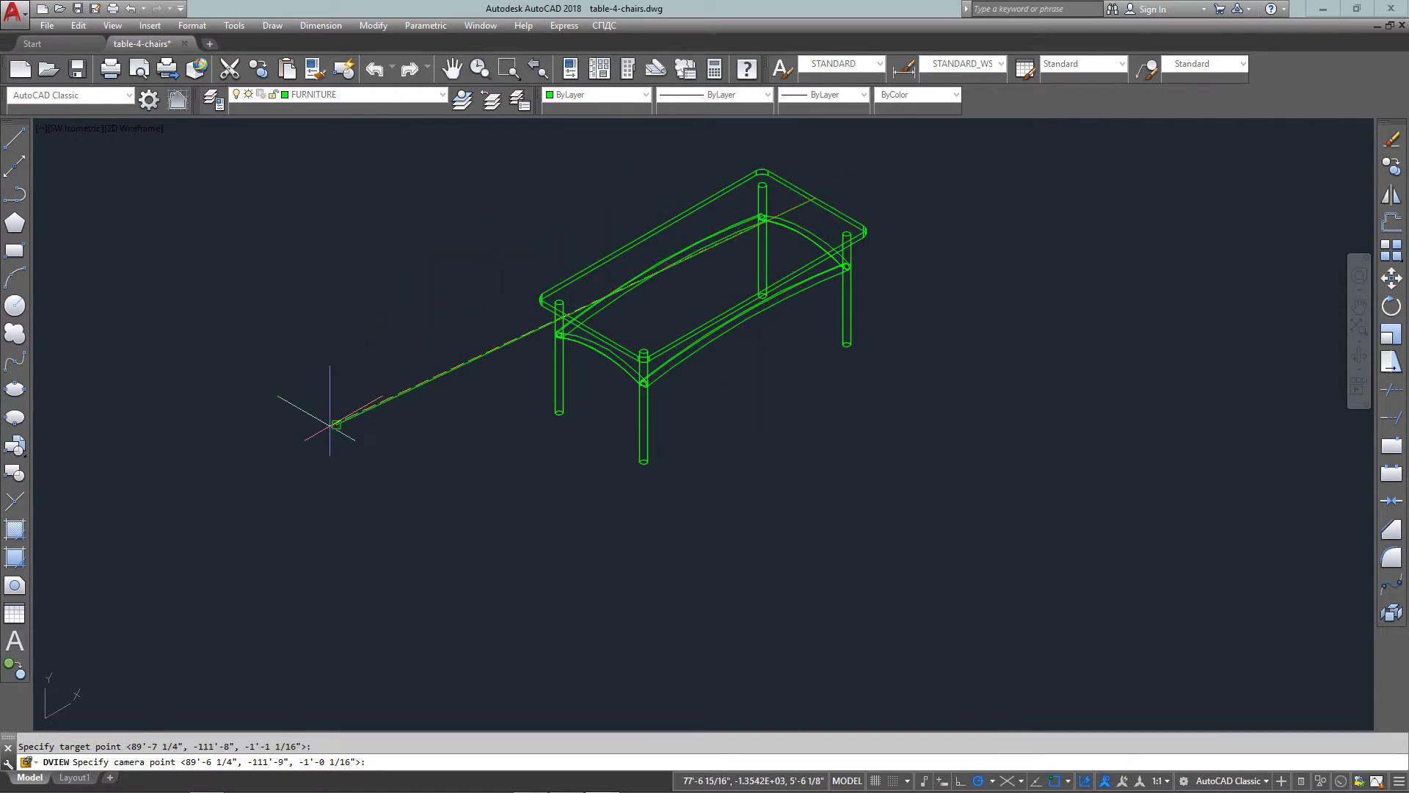
{"action": "left_click", "coordinate": [330, 418]}
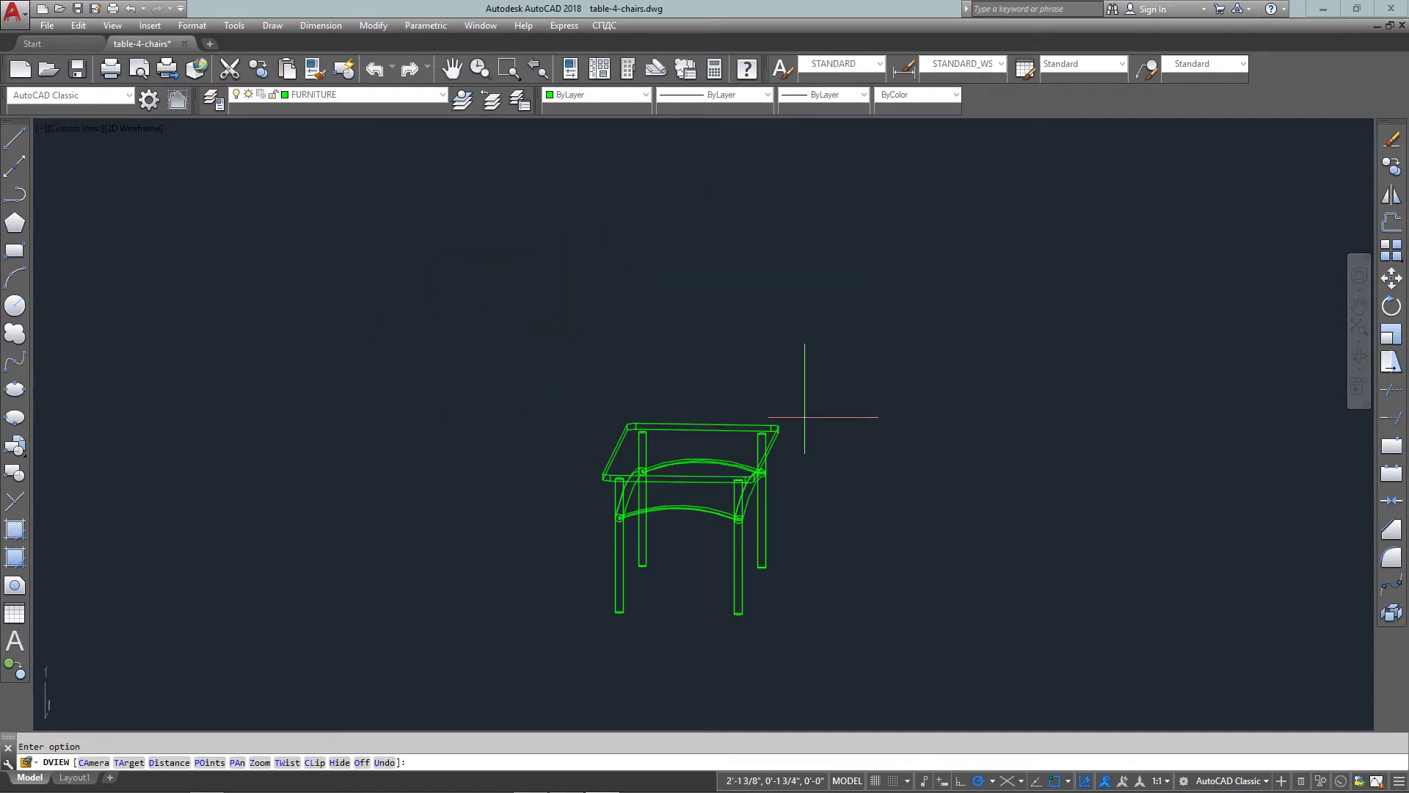
{"action": "key", "text": "F9"}
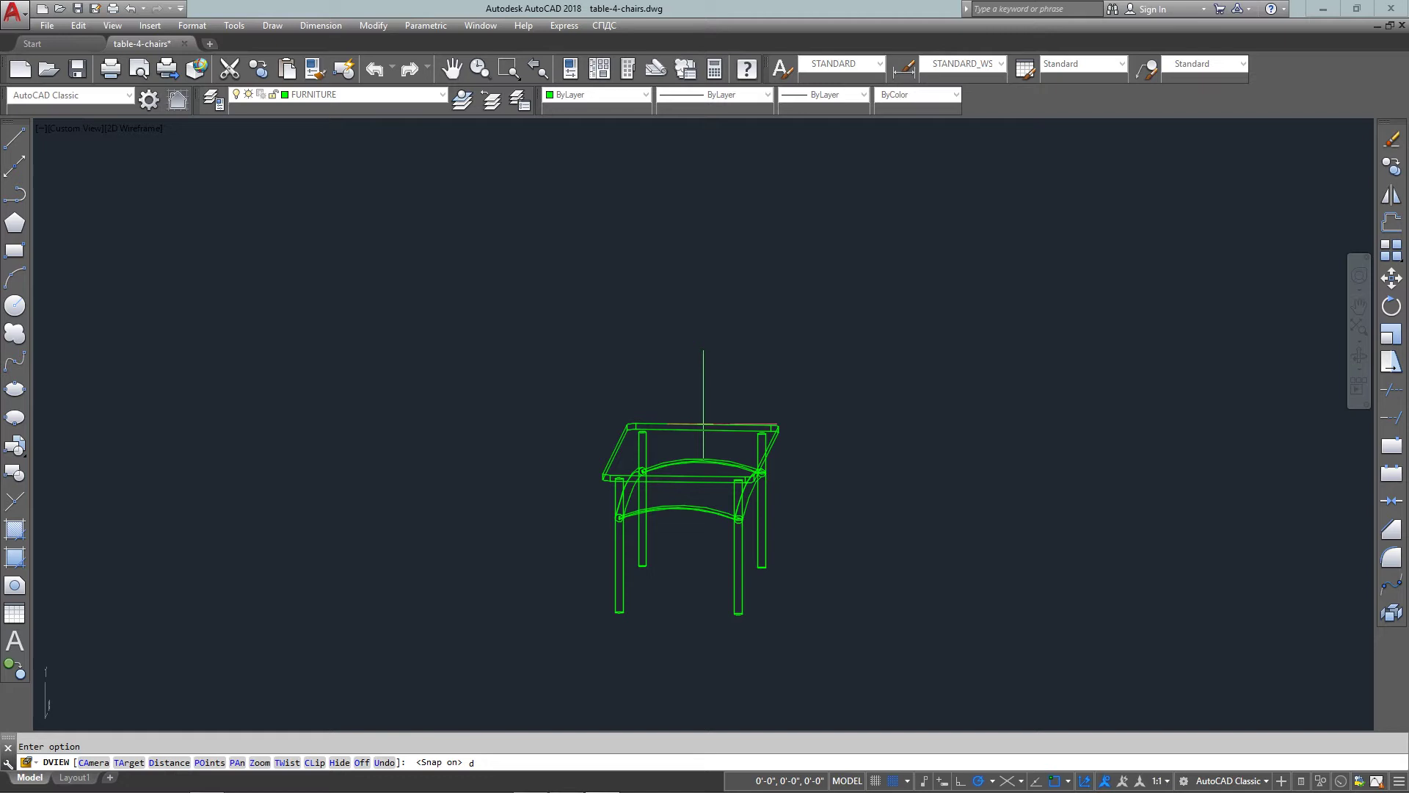
{"action": "key", "text": "Return"}
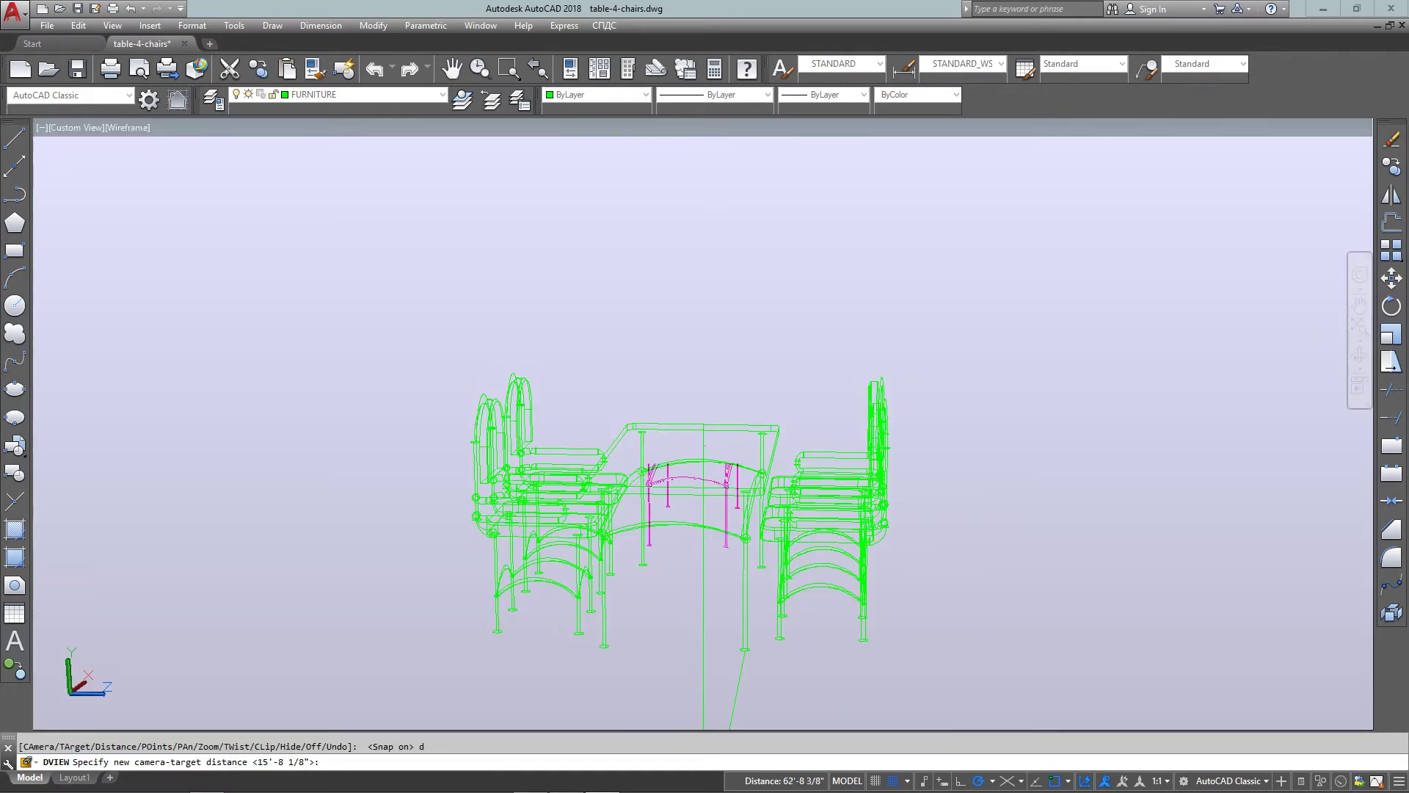
Reset the DVIEW distance to bring the camera closer to the table and chairs.
{"action": "left_click", "coordinate": [314, 253]}
{"action": "type", "text": "d"}
{"action": "key", "text": "Return"}
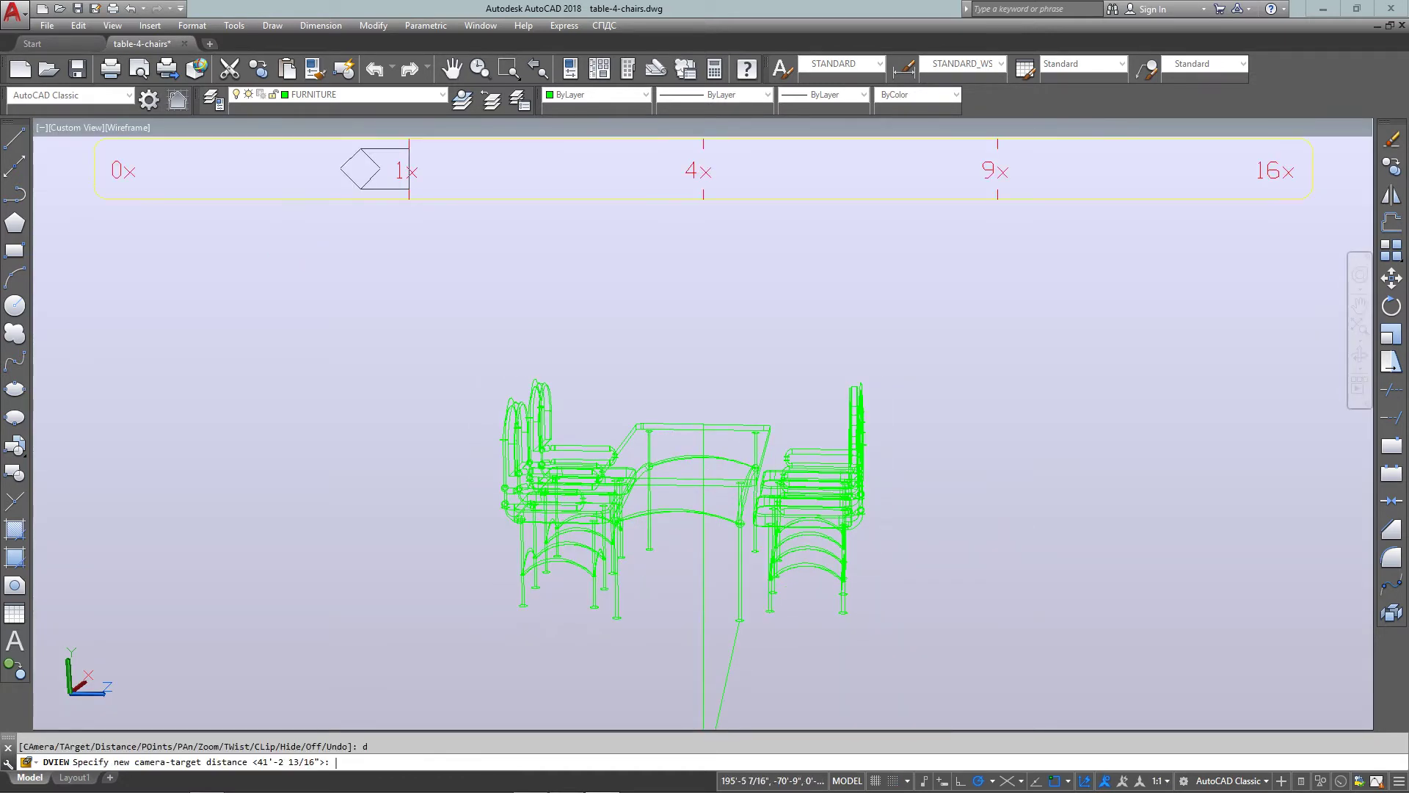
{"action": "left_click", "coordinate": [299, 235]}
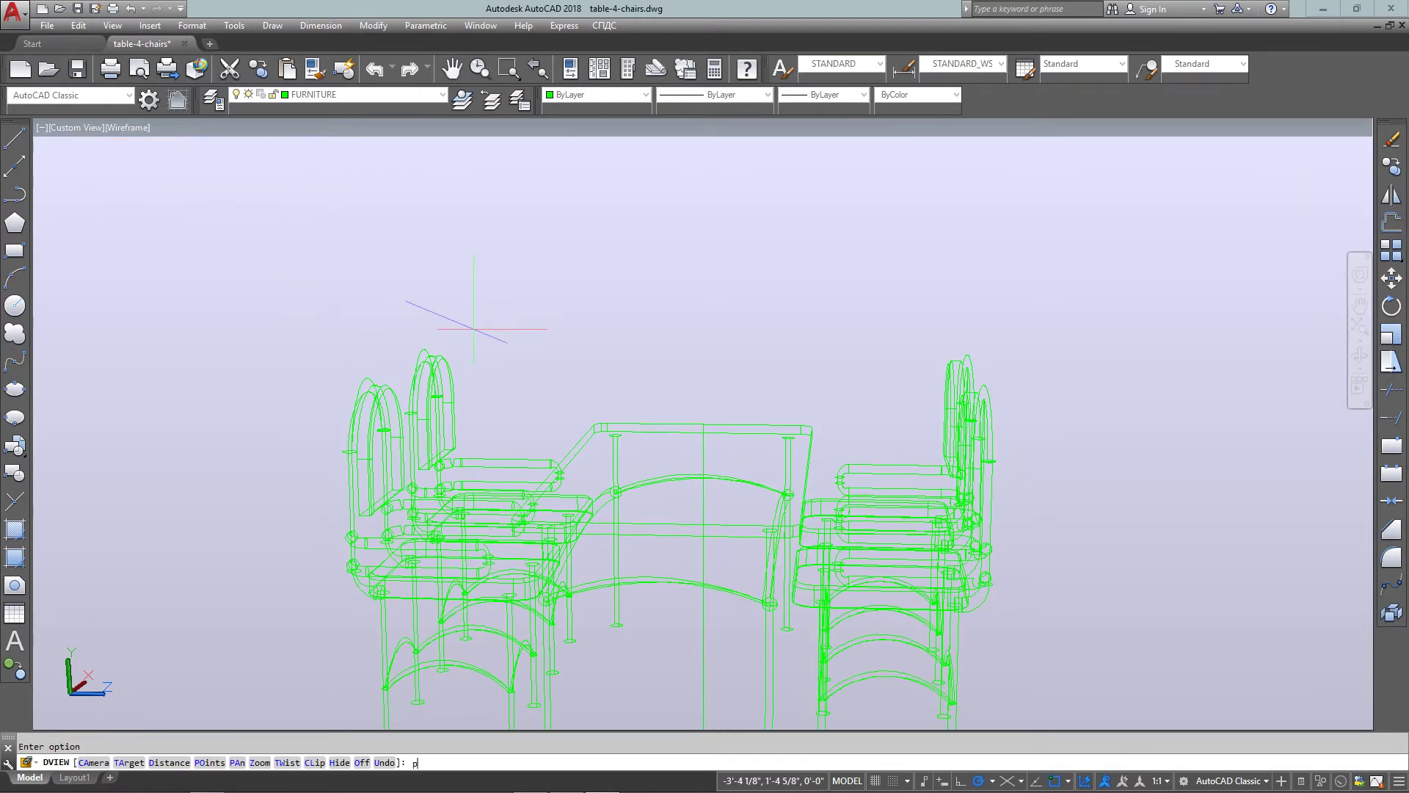
Pan the perspective with DVIEW PAn so the set sits centered.
{"action": "type", "text": "pa"}
{"action": "key", "text": "Return"}
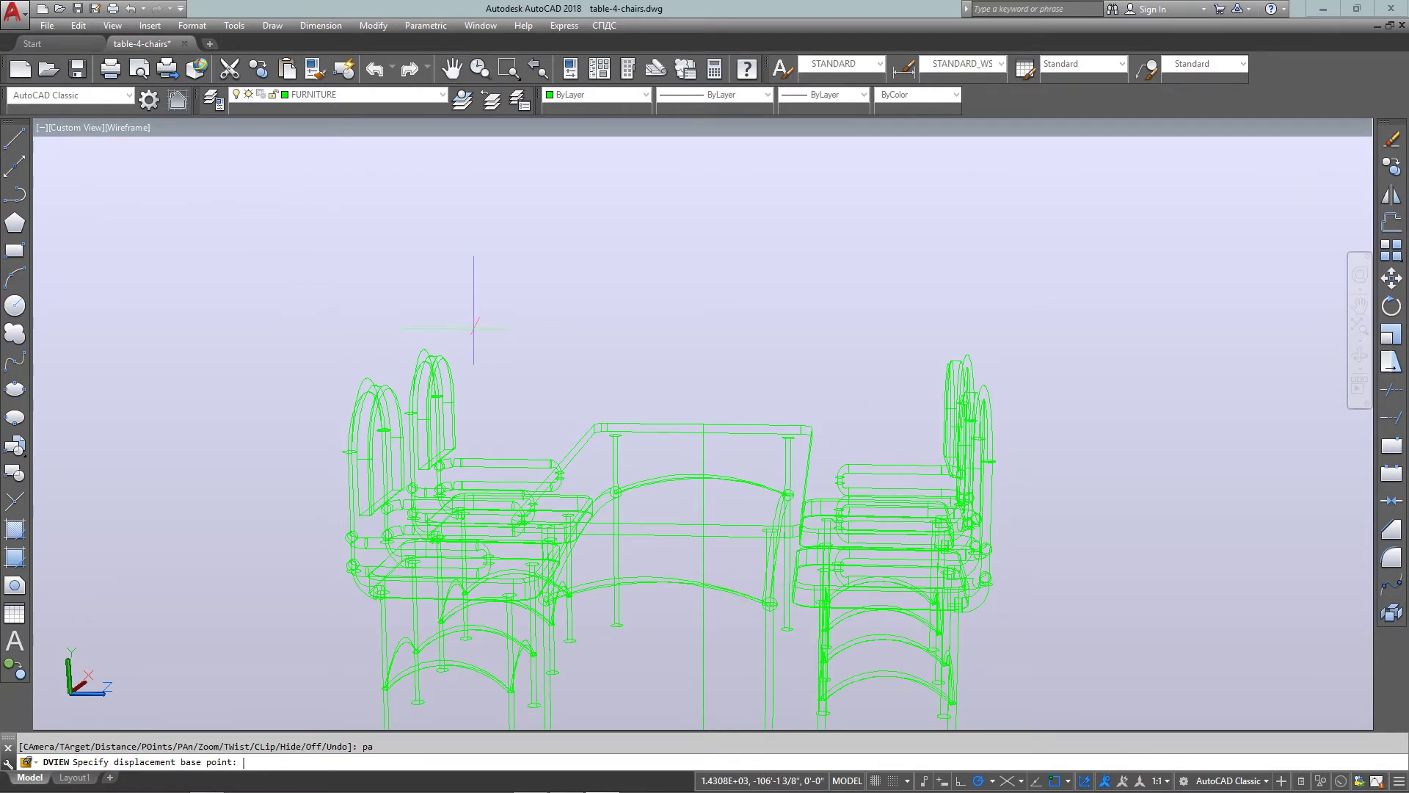
{"action": "left_click", "coordinate": [655, 474]}
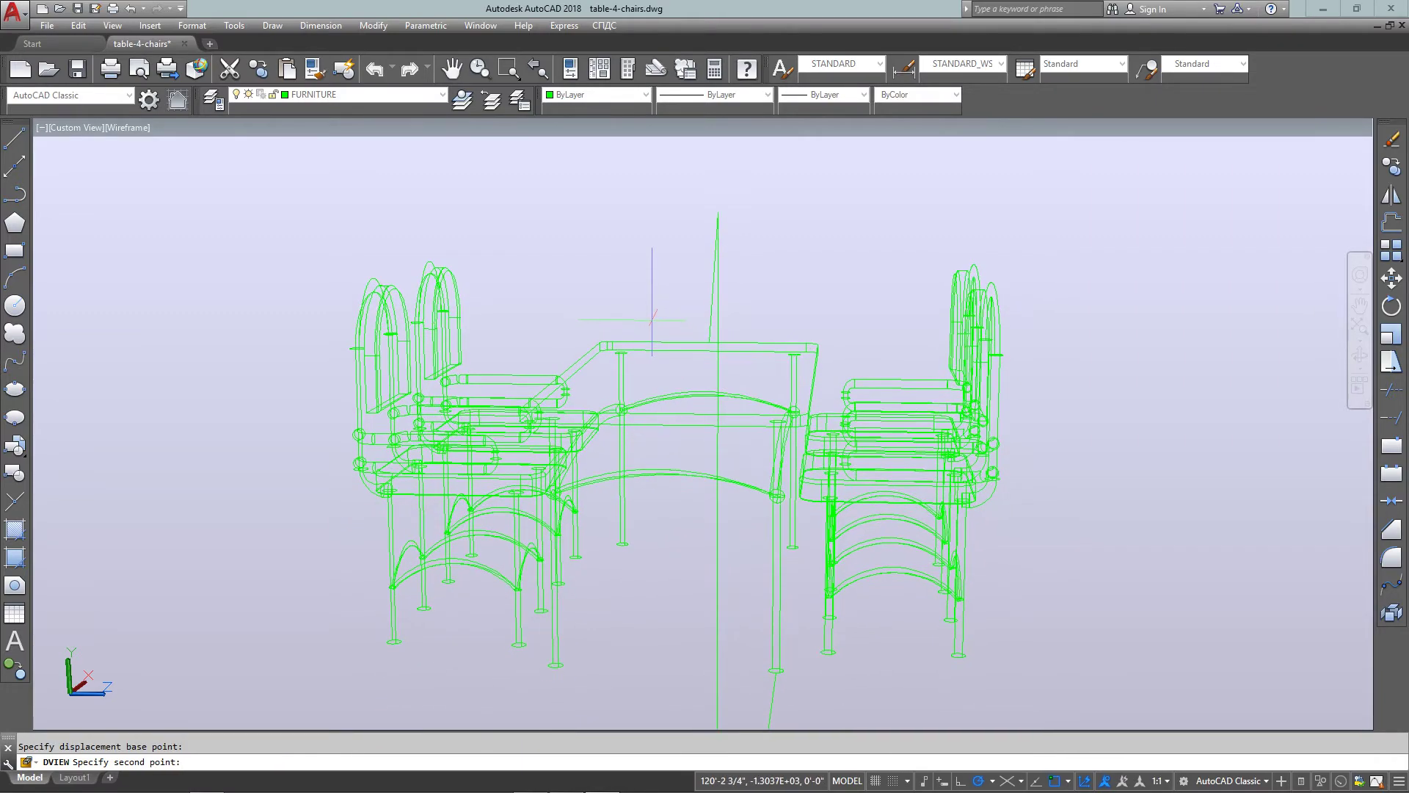
{"action": "left_click", "coordinate": [624, 323]}
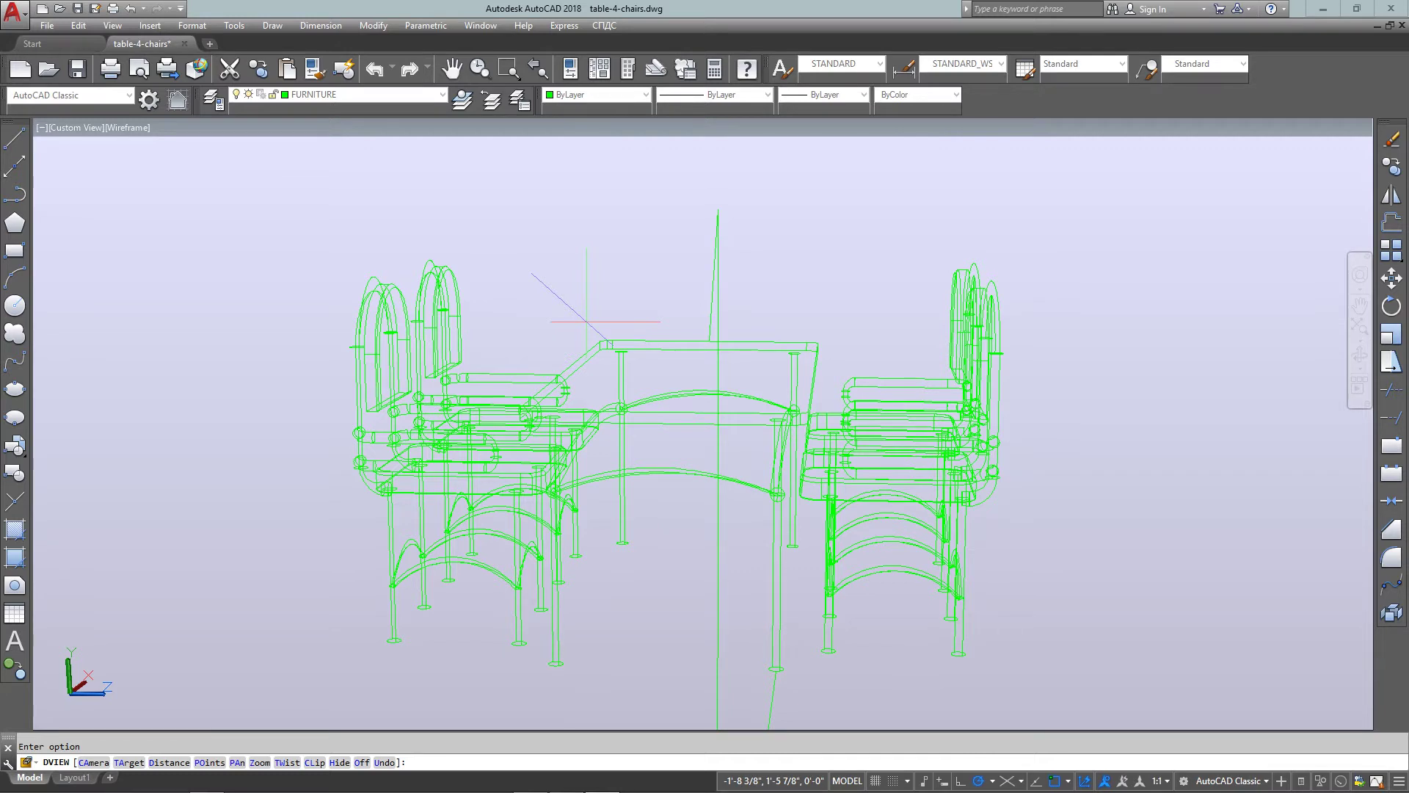
Apply DVIEW Hide to remove hidden lines, then exit DVIEW.
{"action": "key", "text": "Return"}
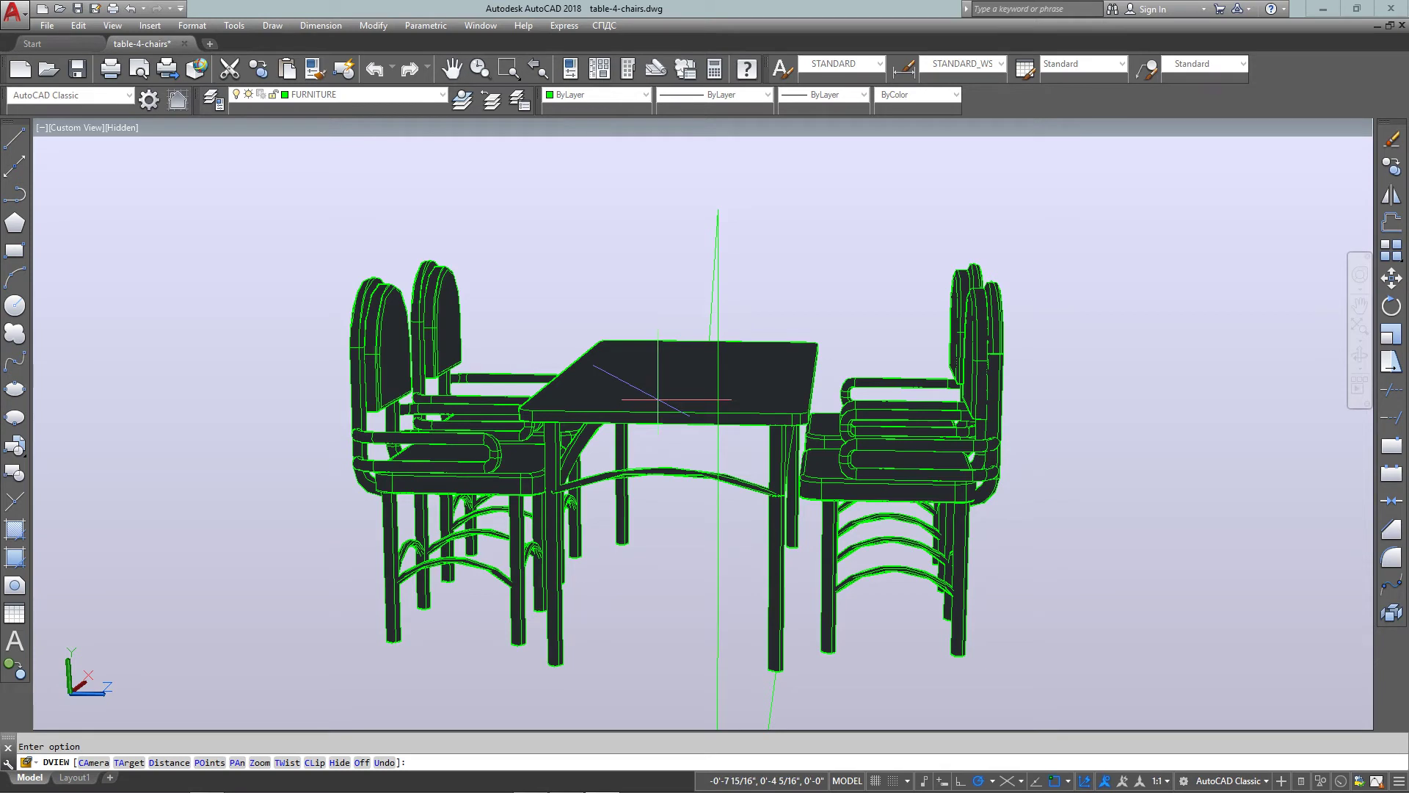
{"action": "key", "text": "Return"}
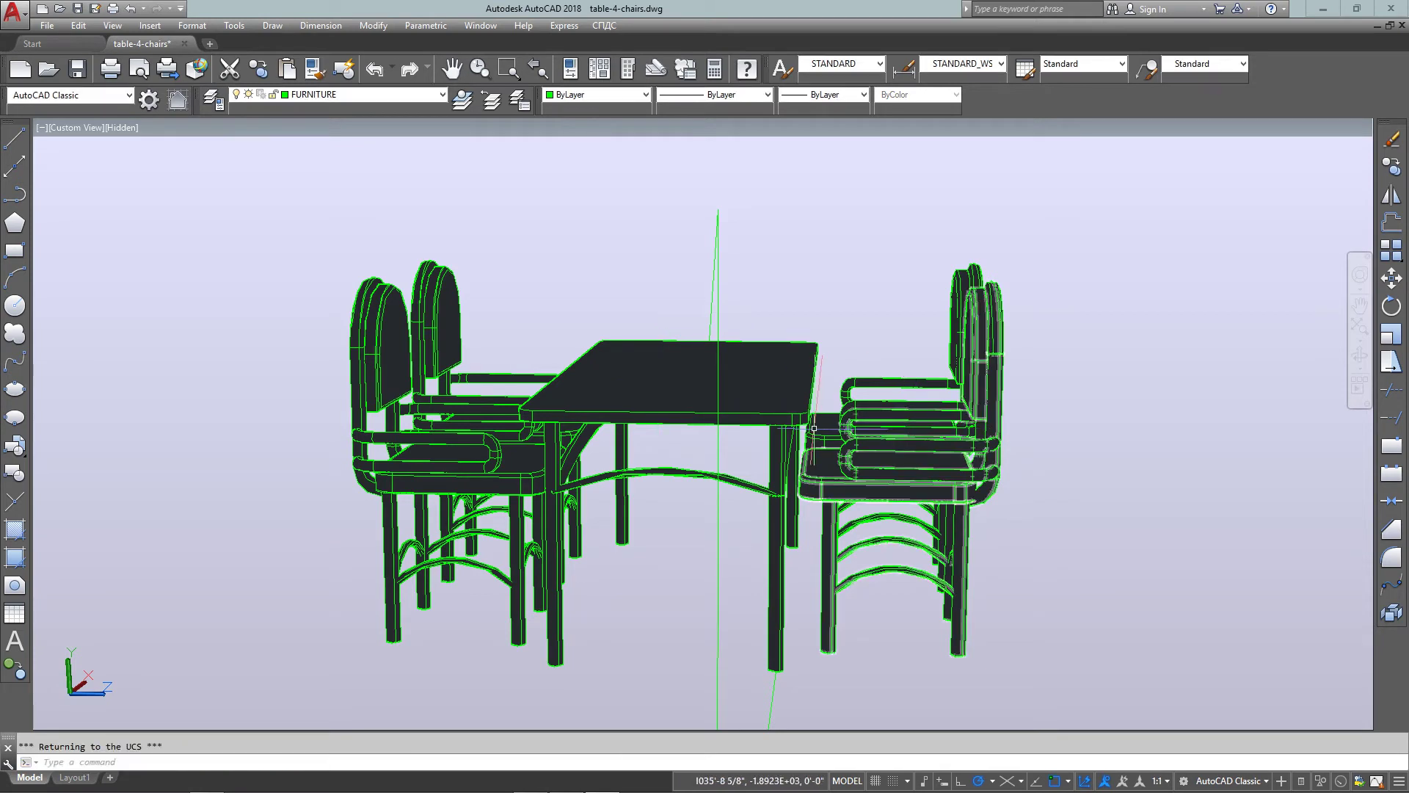
Create a new named view 'Perspective End' in the View Manager and close it.
{"action": "type", "text": "v"}
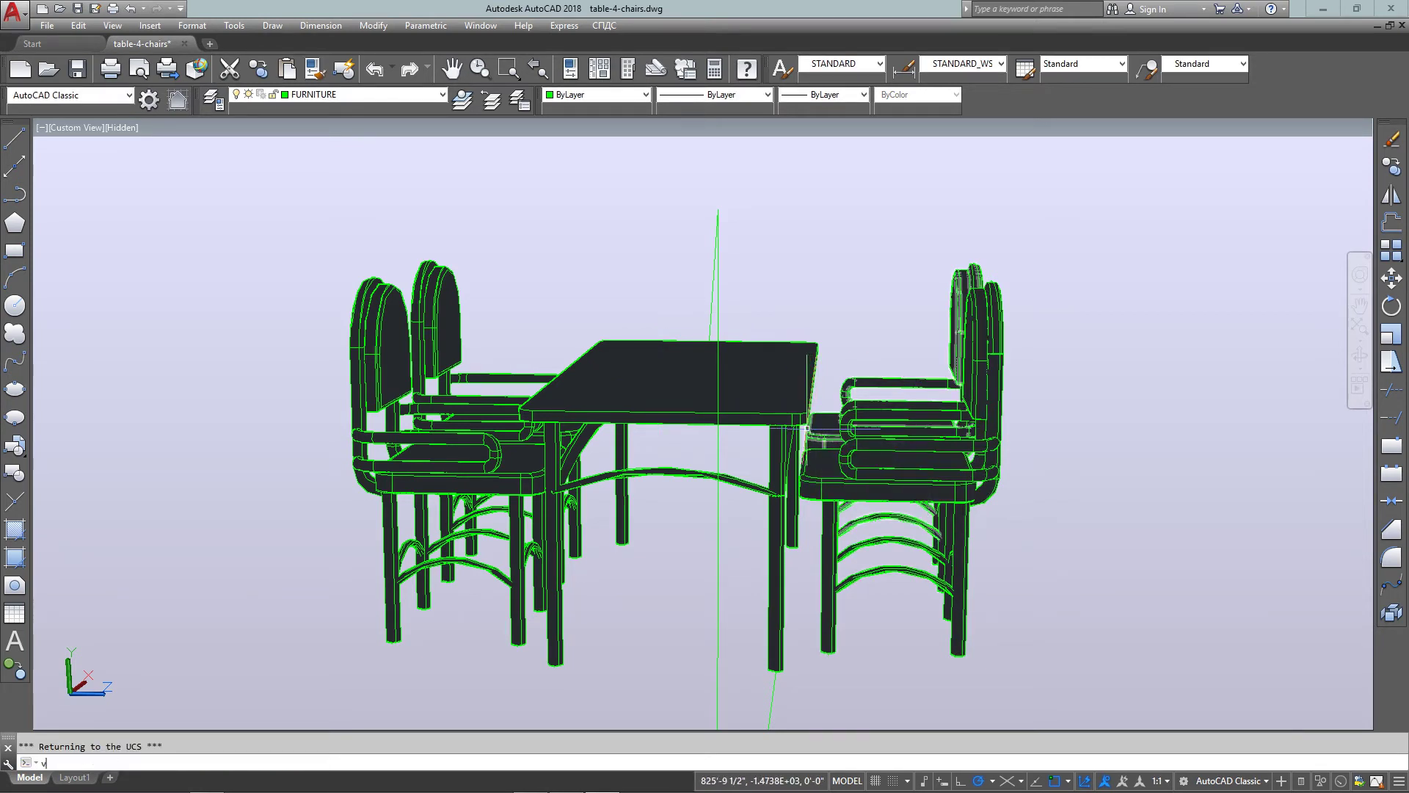
{"action": "key", "text": "Return"}
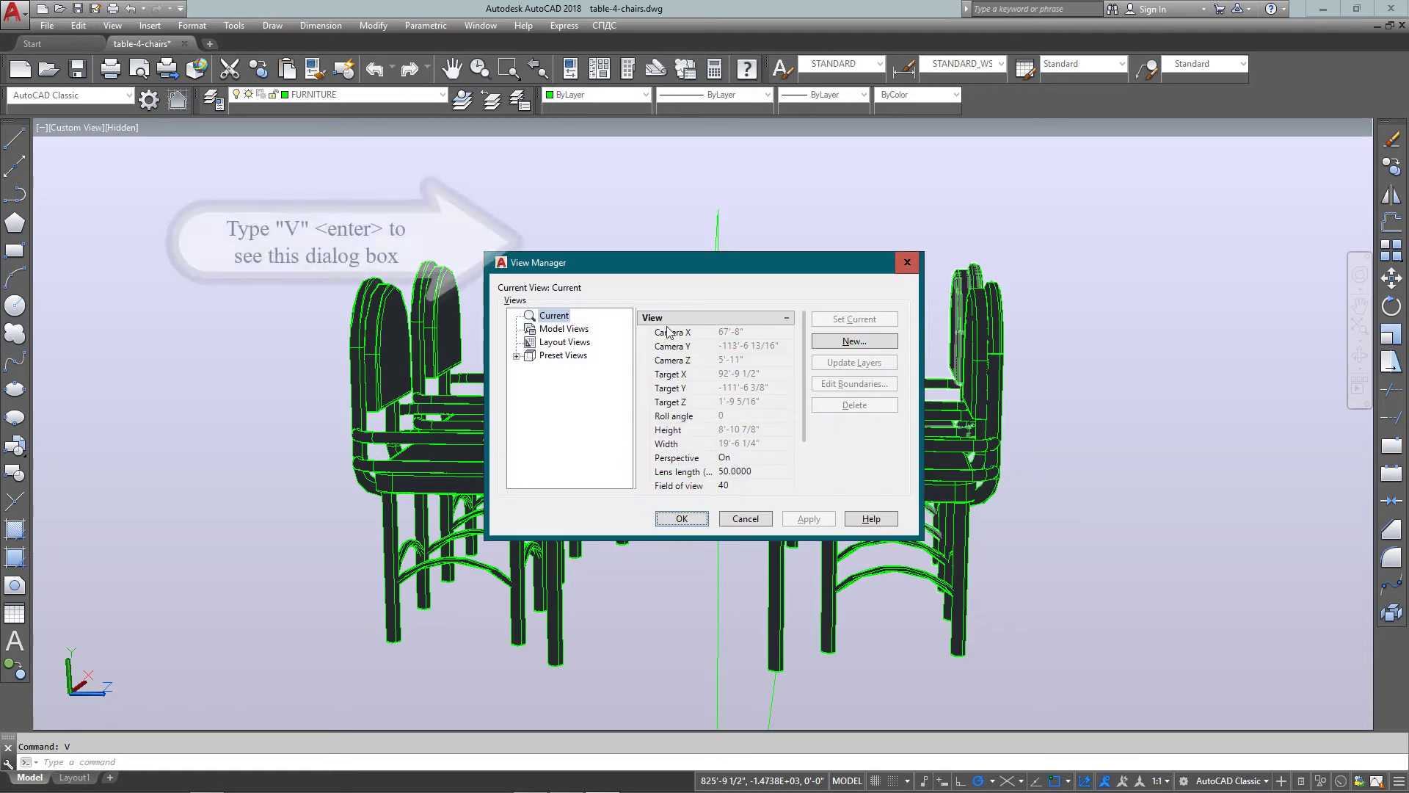
{"action": "left_click_drag", "start_coordinate": [645, 259], "coordinate": [647, 141]}
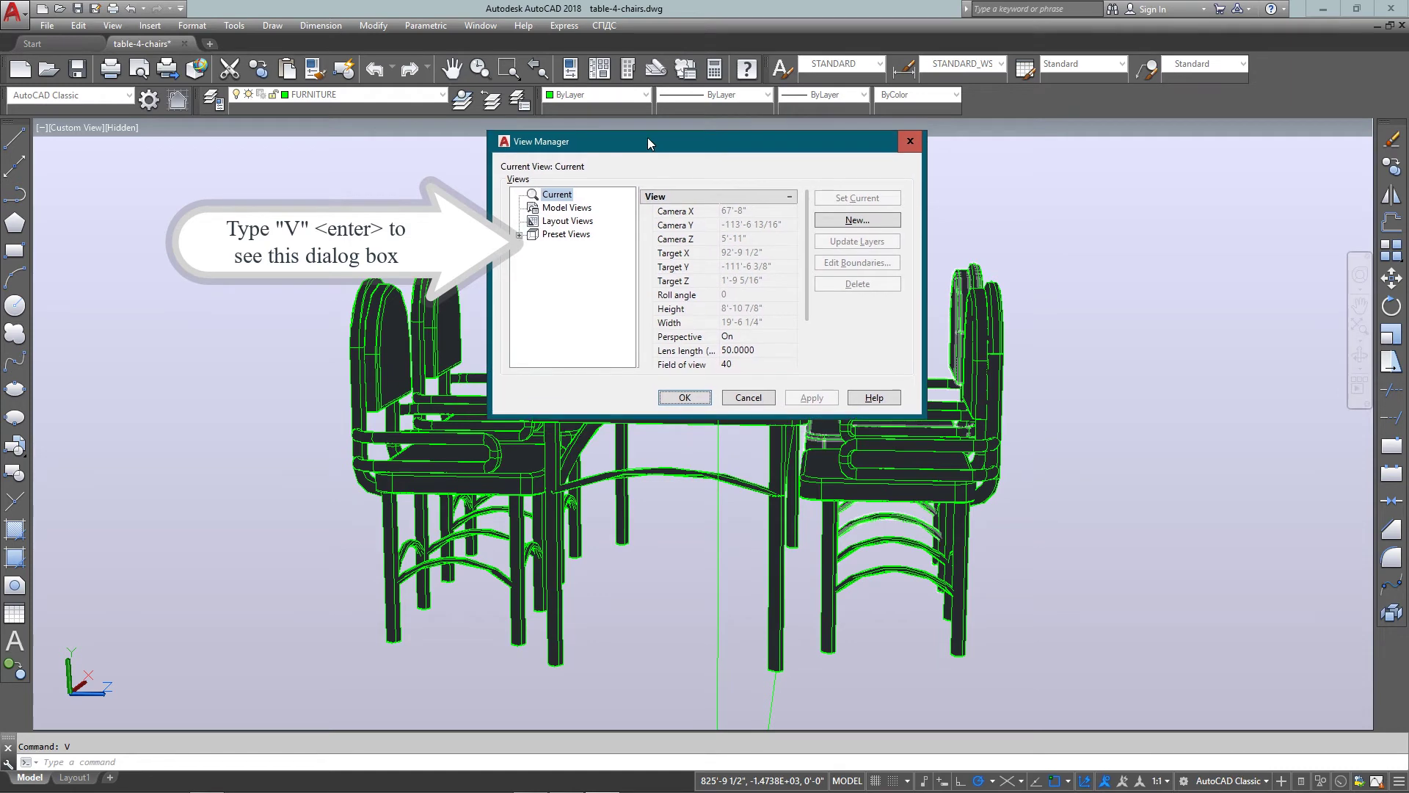
{"action": "left_click", "coordinate": [854, 220]}
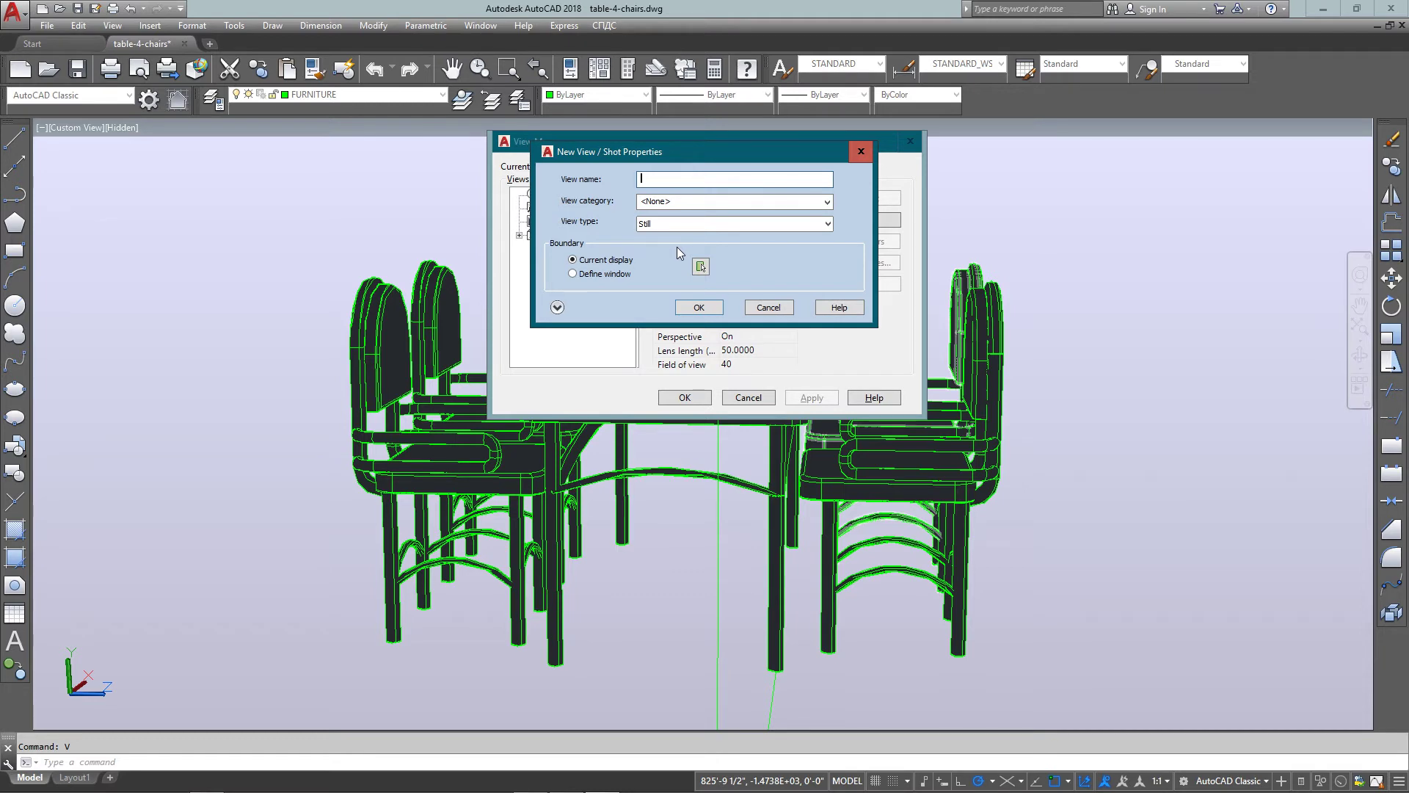
{"action": "type", "text": "Perspective End"}
{"action": "left_click", "coordinate": [700, 308]}
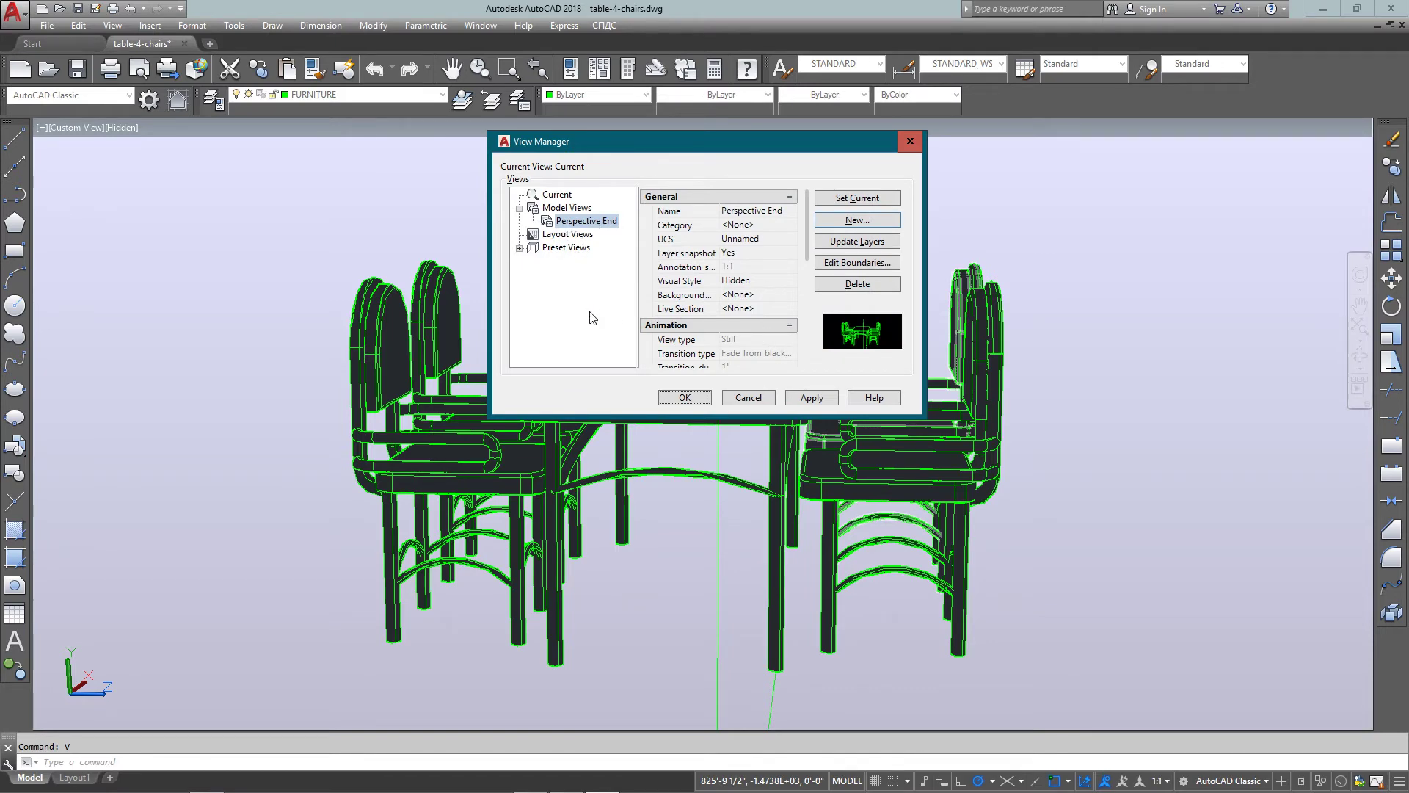
{"action": "left_click", "coordinate": [669, 397]}
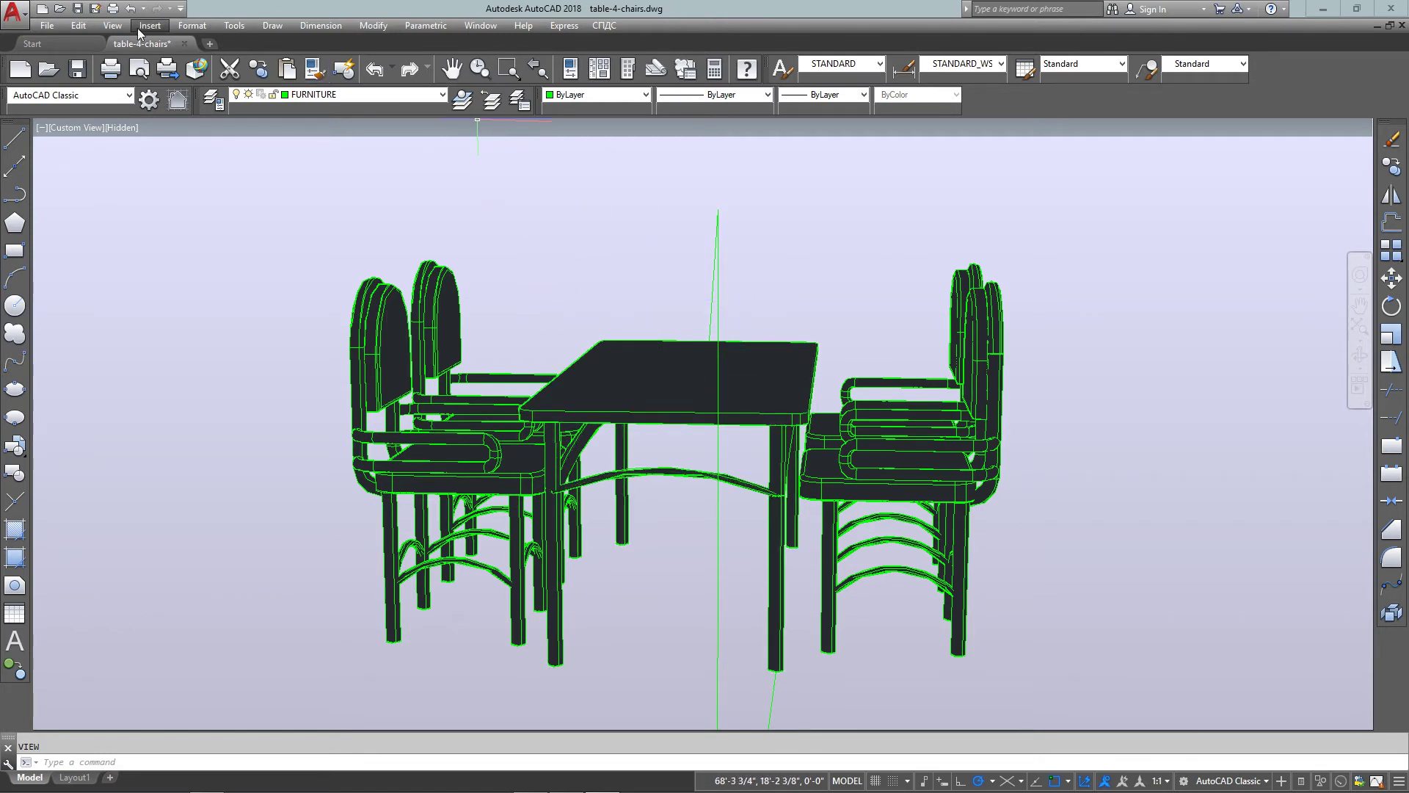
Switch the viewpoint to SW Isometric.
{"action": "left_click", "coordinate": [112, 26]}
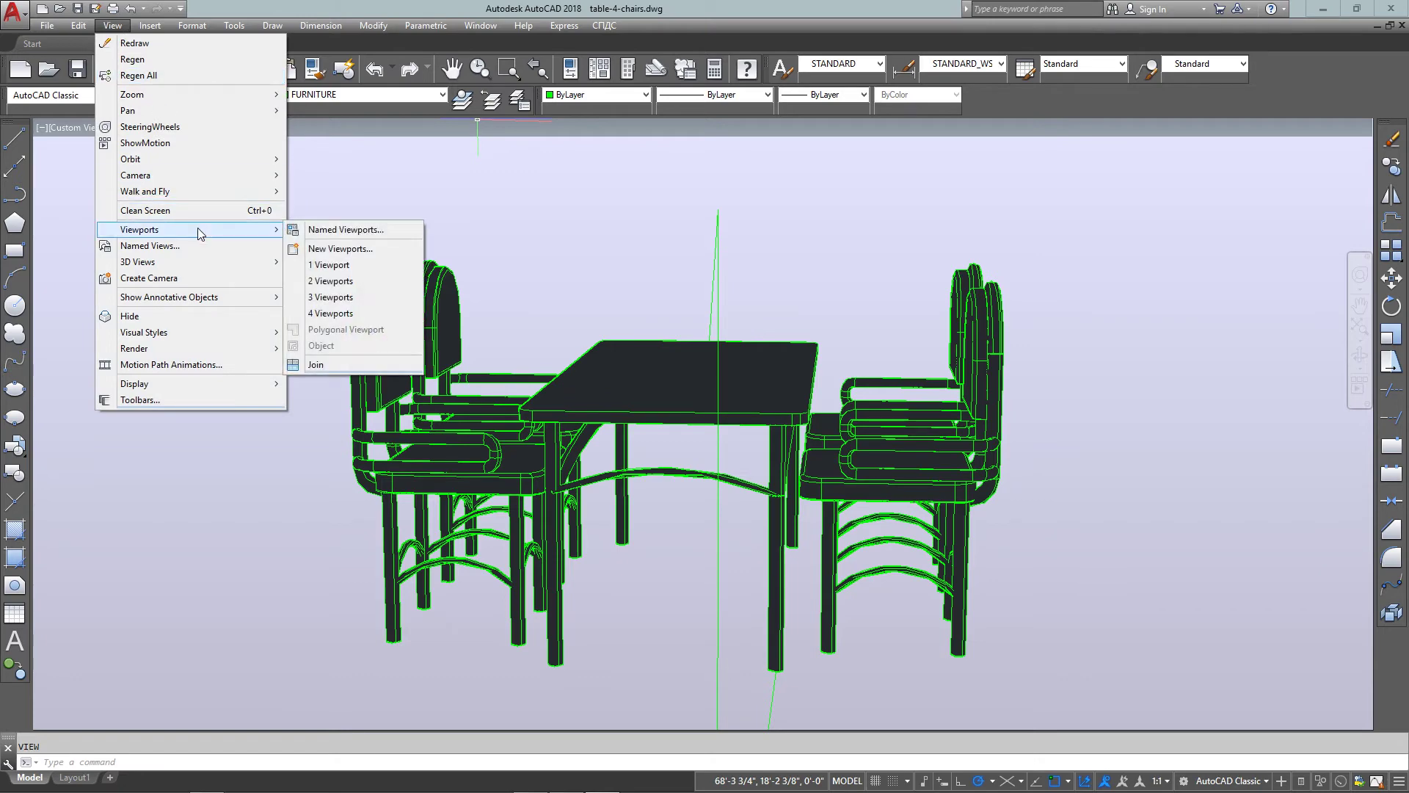
{"action": "mouse_move", "coordinate": [215, 269]}
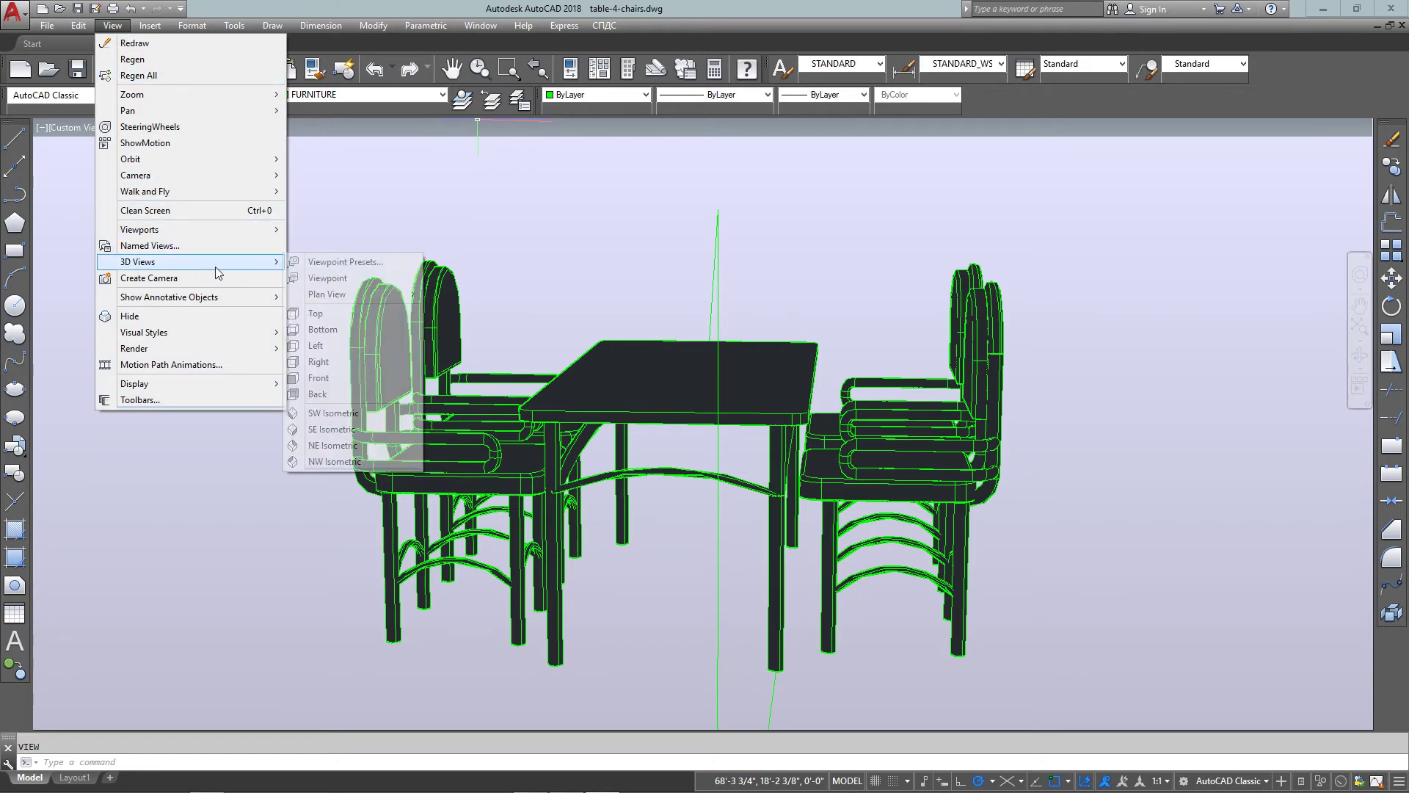
{"action": "left_click", "coordinate": [373, 412]}
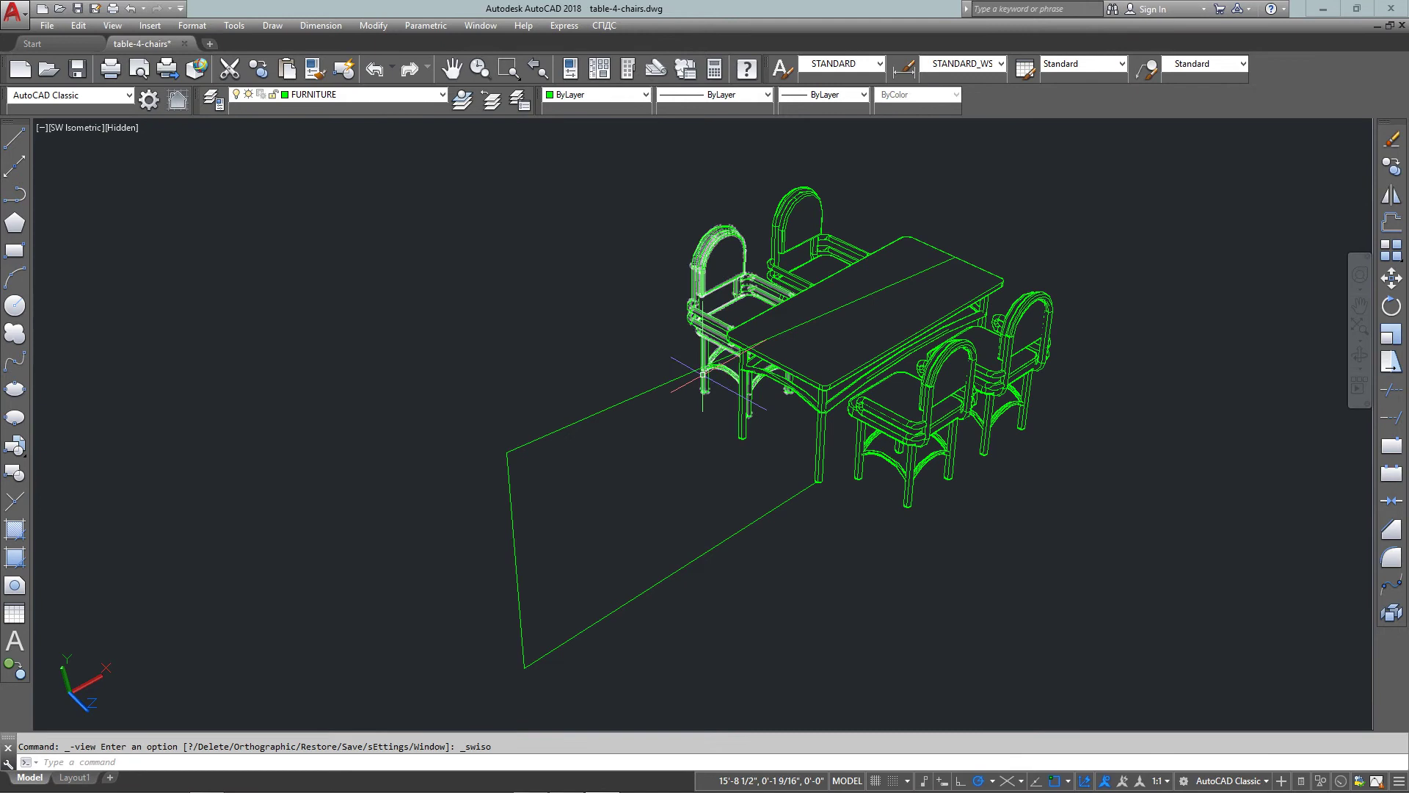
Set the visual style to 2D Wireframe and zoom to frame the model.
{"action": "left_click", "coordinate": [113, 25]}
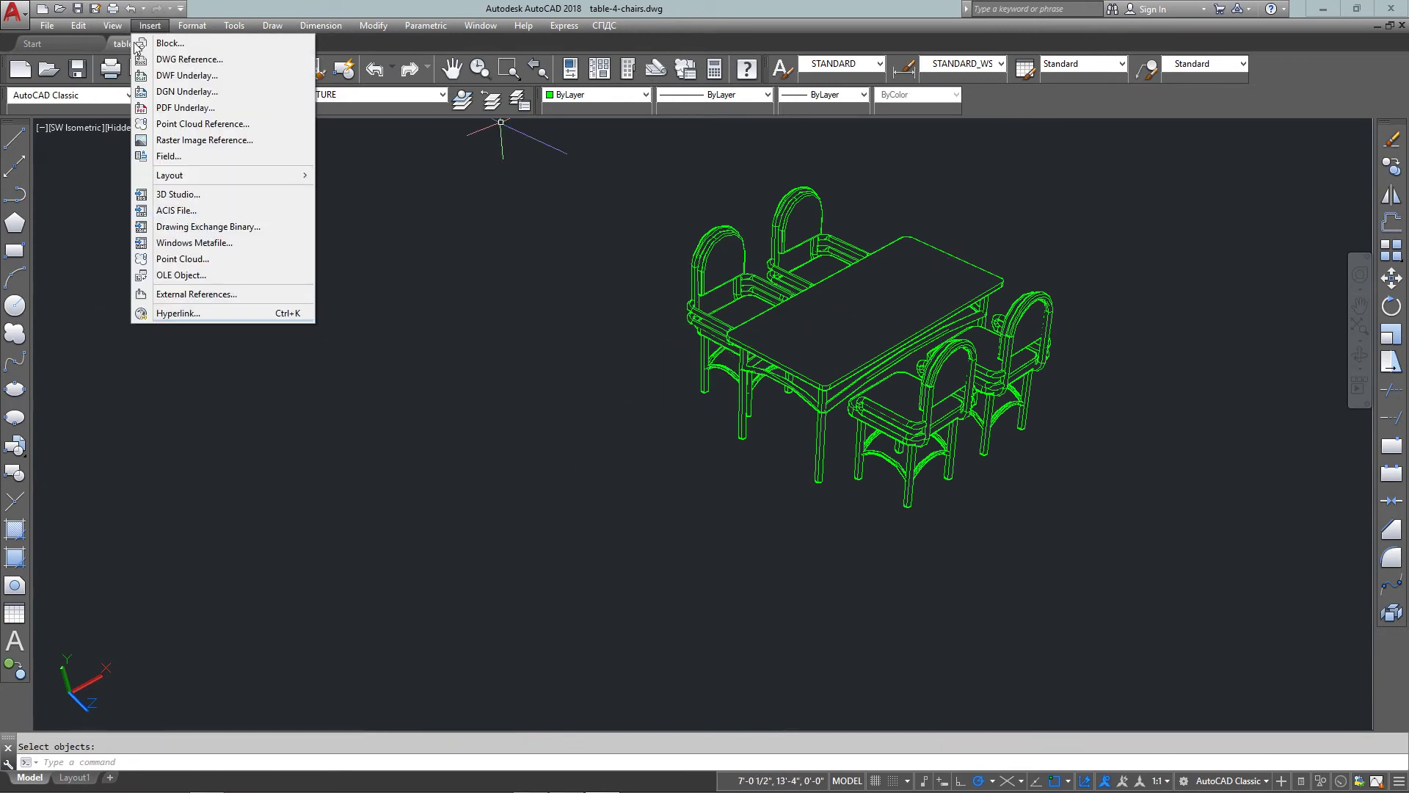
{"action": "mouse_move", "coordinate": [162, 264]}
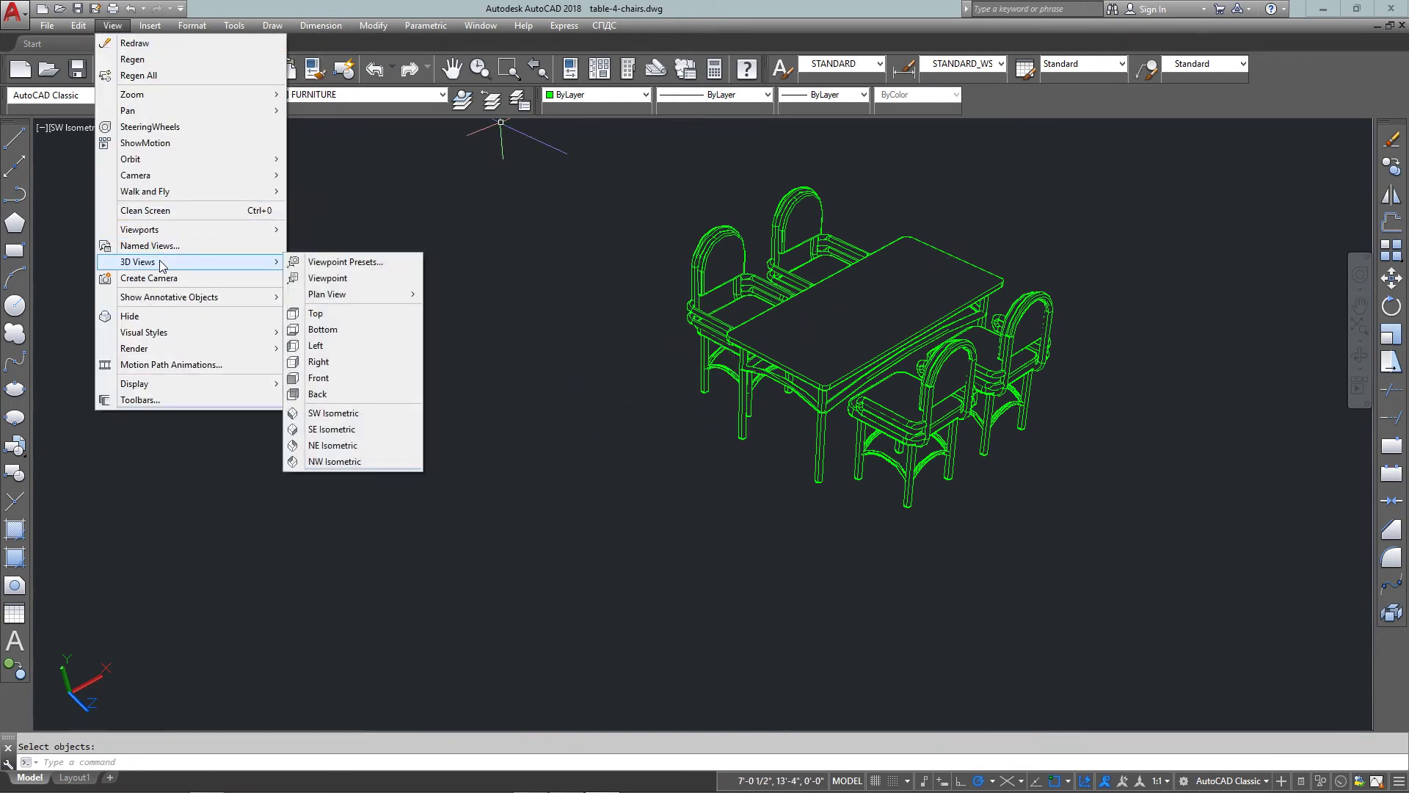
{"action": "mouse_move", "coordinate": [170, 333]}
{"action": "left_click", "coordinate": [348, 332]}
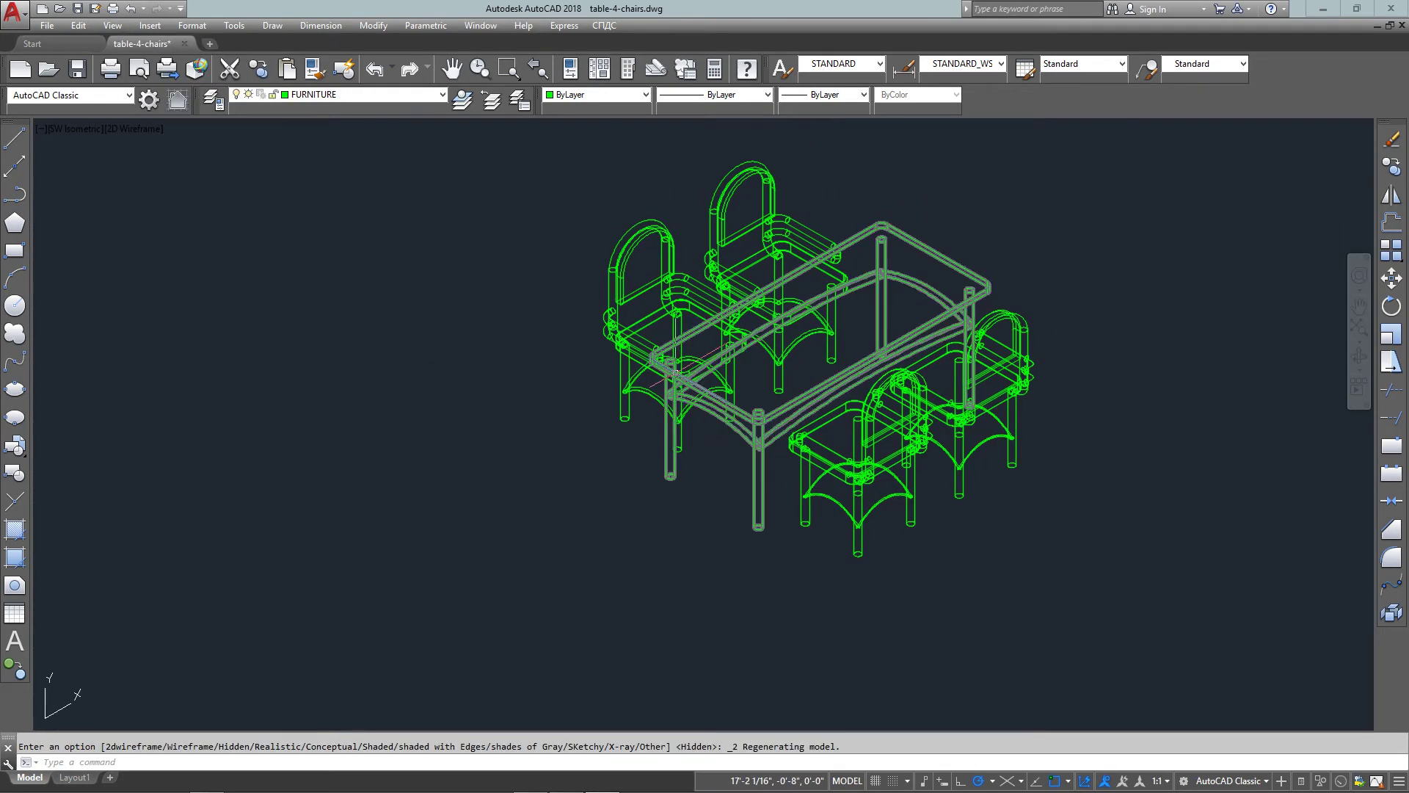
{"action": "scroll", "coordinate": [733, 352], "scroll_direction": "up", "scroll_amount": 2}
{"action": "scroll", "coordinate": [580, 348], "scroll_direction": "down", "scroll_amount": 2}
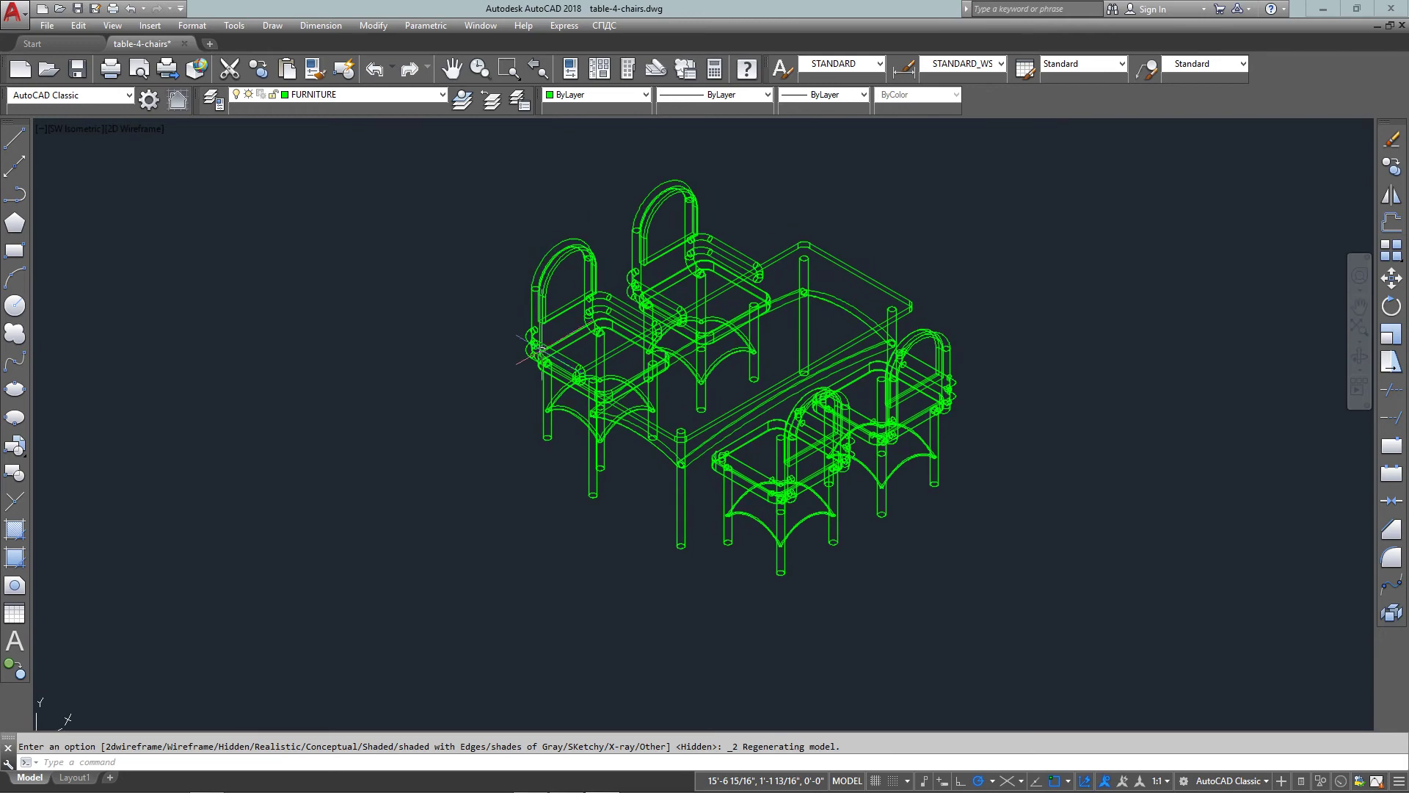
Make the saved 'Perspective End' view current from the View Manager (V) to restore it.
{"action": "type", "text": "v"}
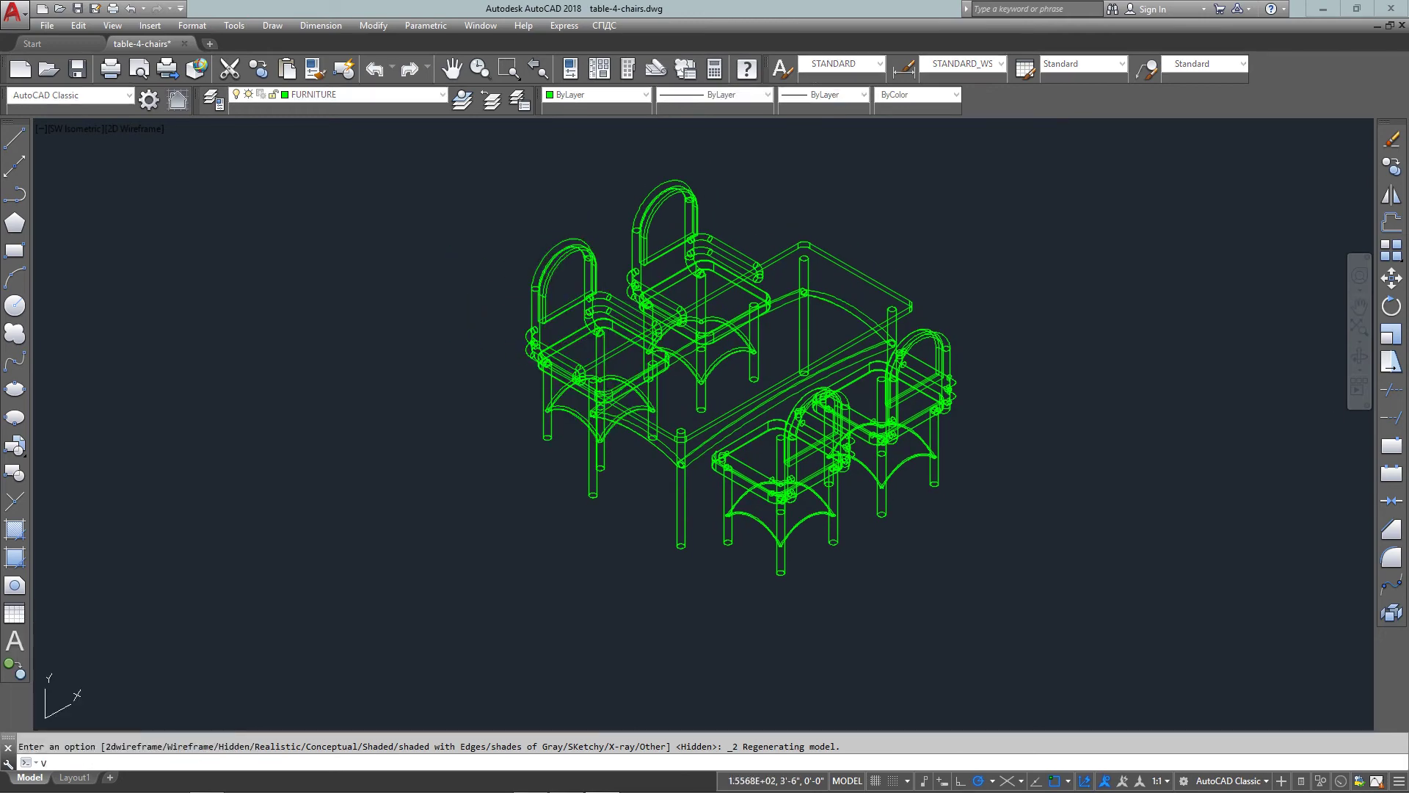
{"action": "key", "text": "Return"}
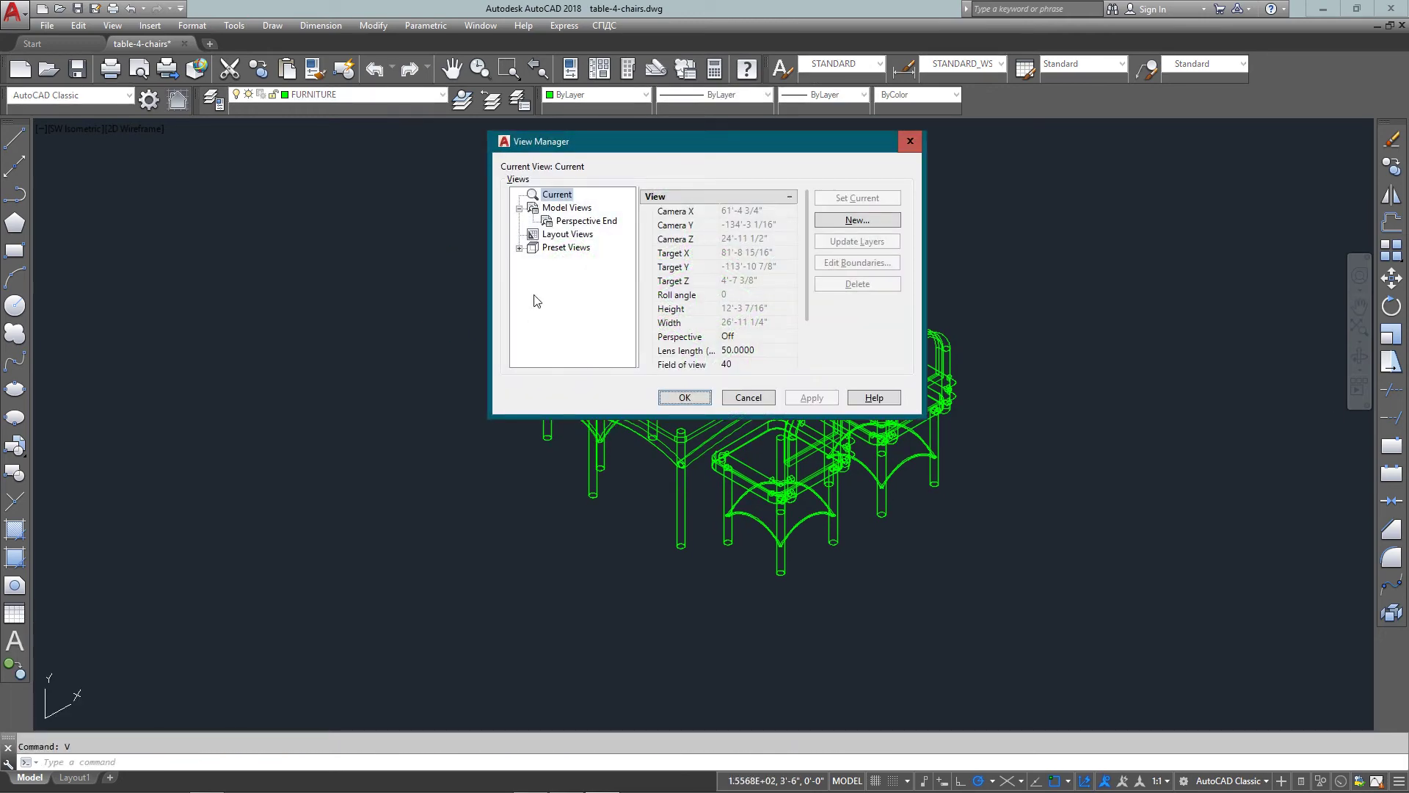
{"action": "left_click", "coordinate": [573, 222]}
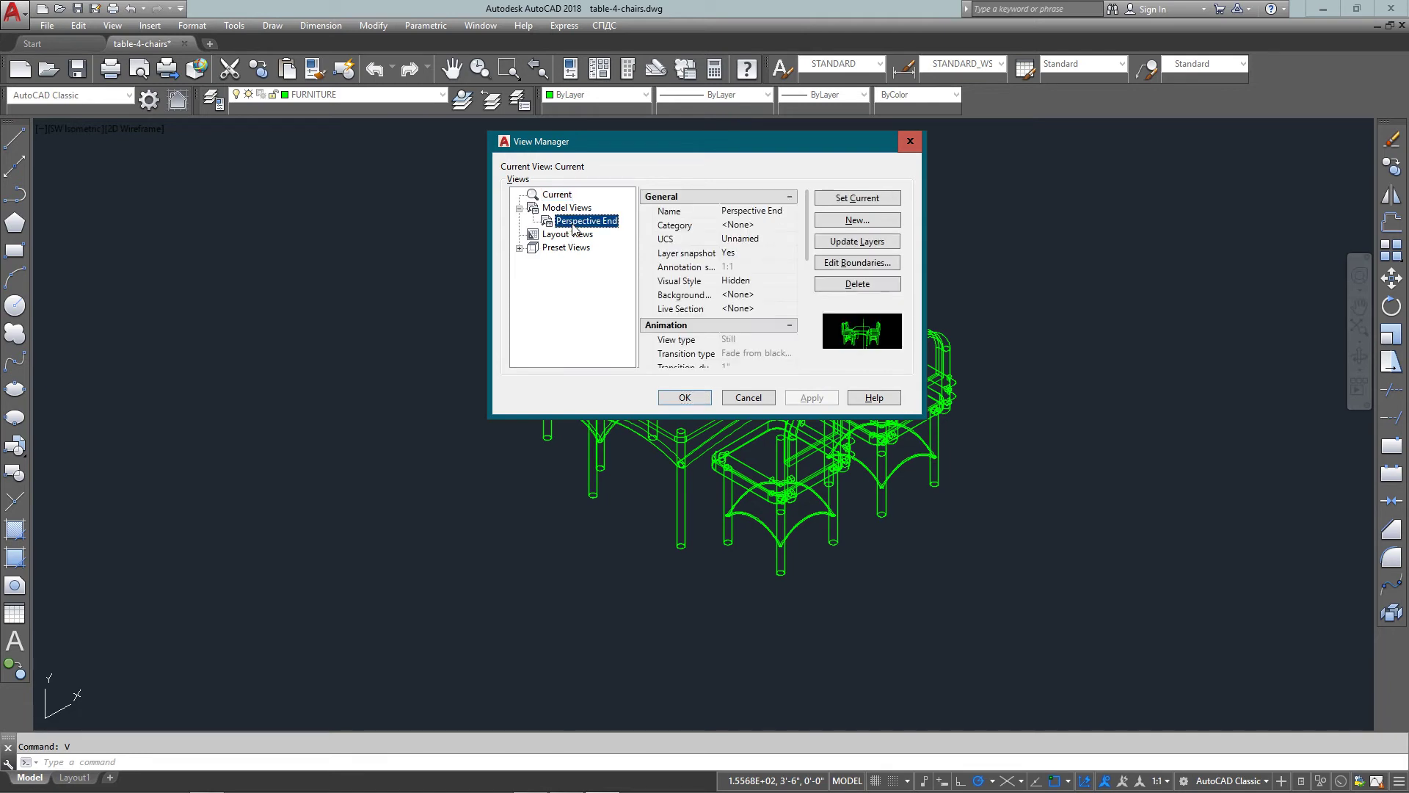
{"action": "left_click", "coordinate": [879, 200]}
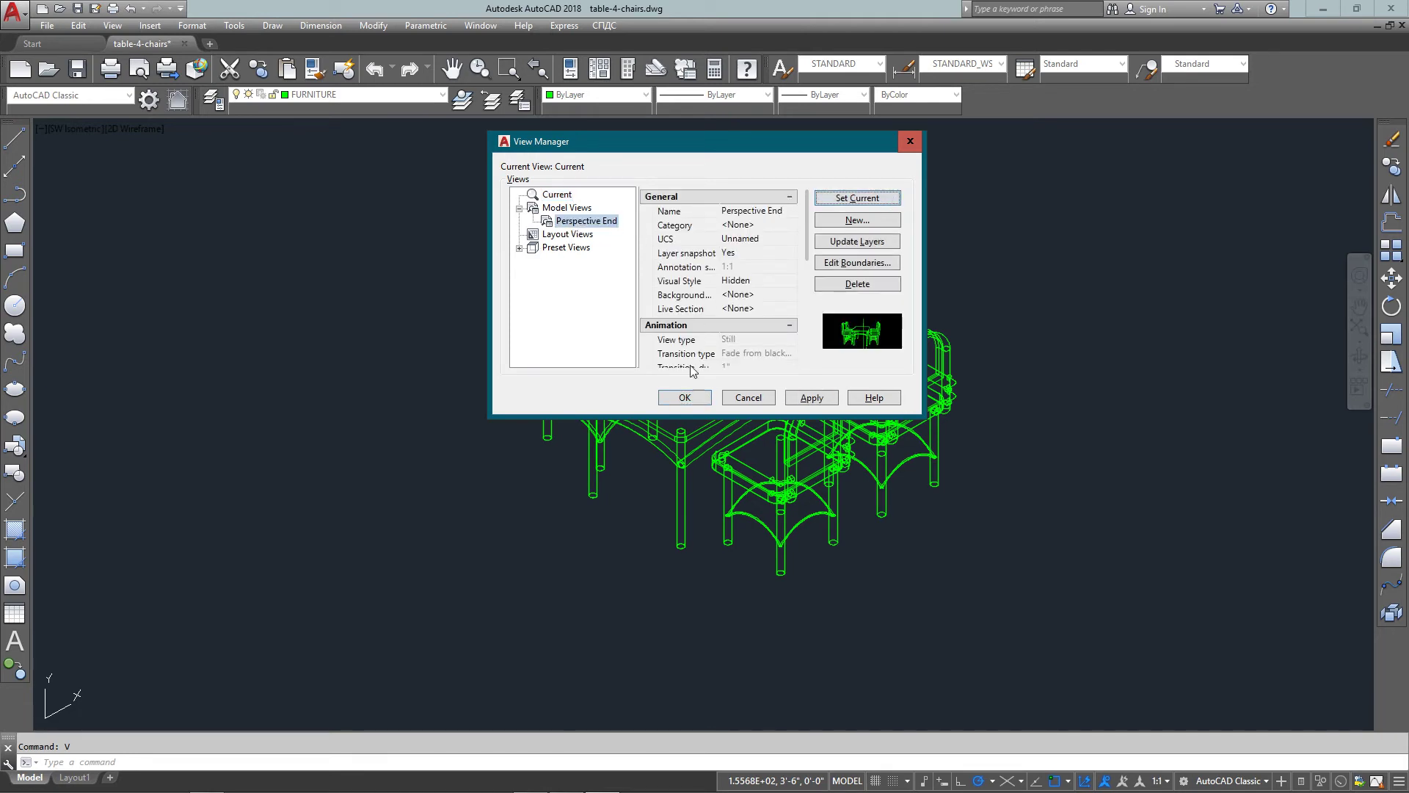
{"action": "left_click", "coordinate": [688, 399]}
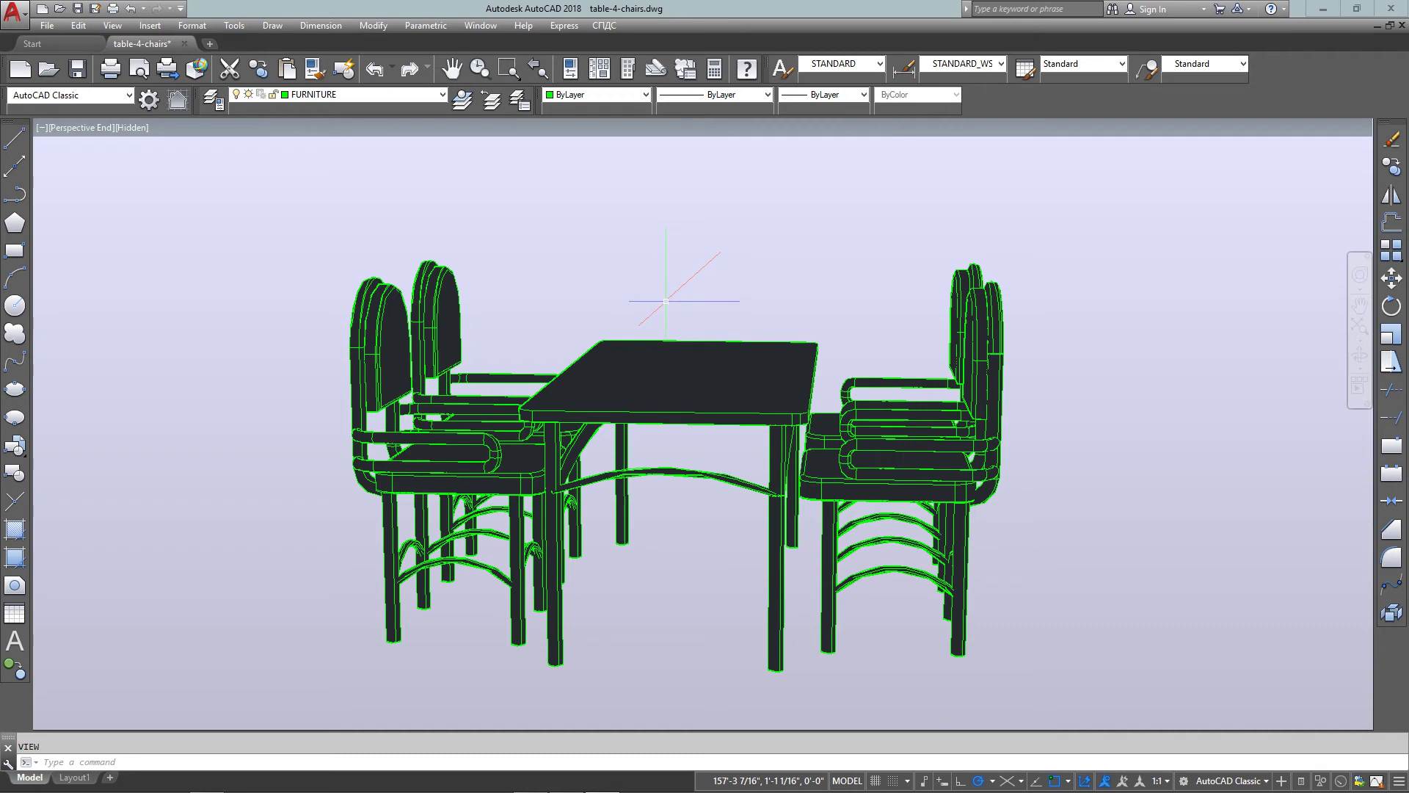
Switch the model to the SW Isometric wireframe view.
{"action": "left_click", "coordinate": [112, 25]}
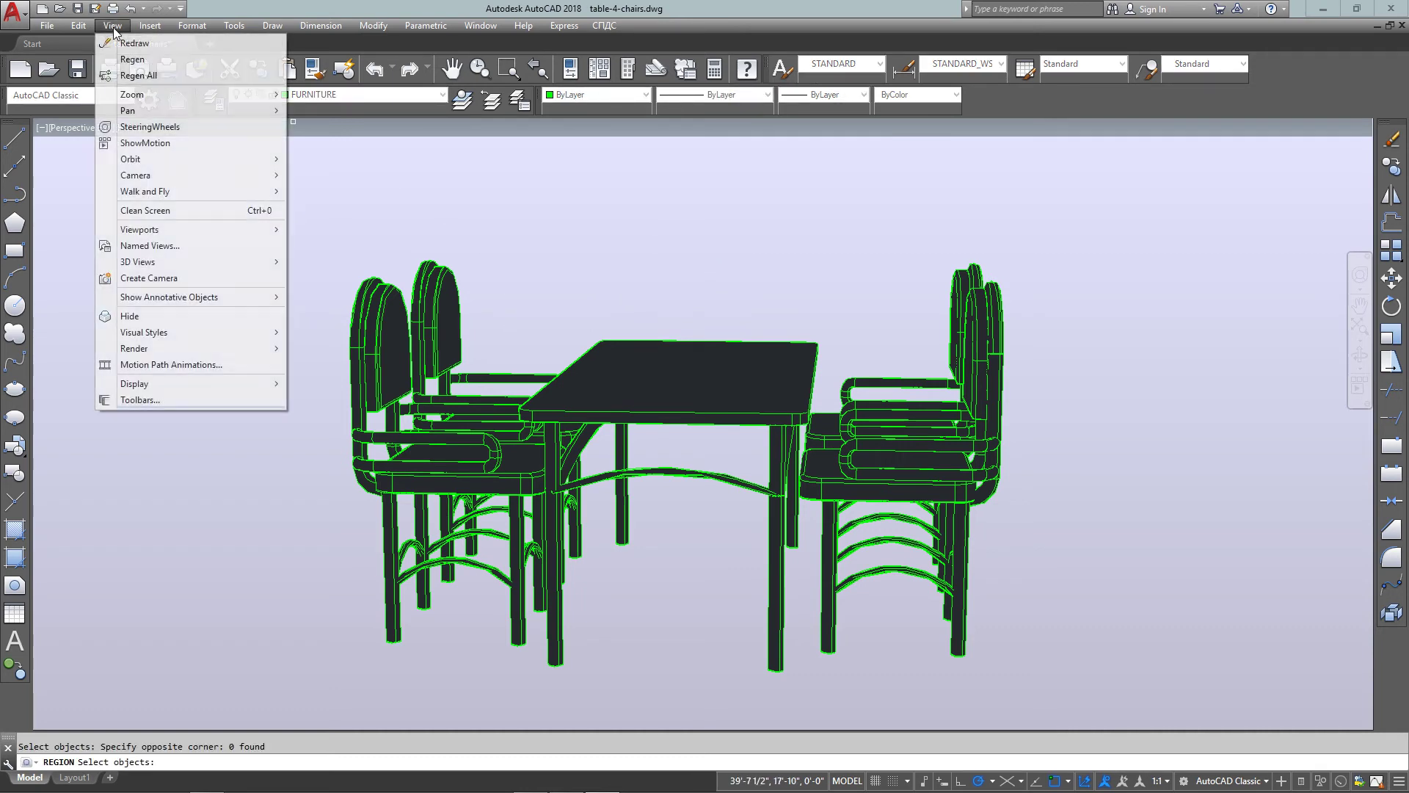
{"action": "mouse_move", "coordinate": [205, 263]}
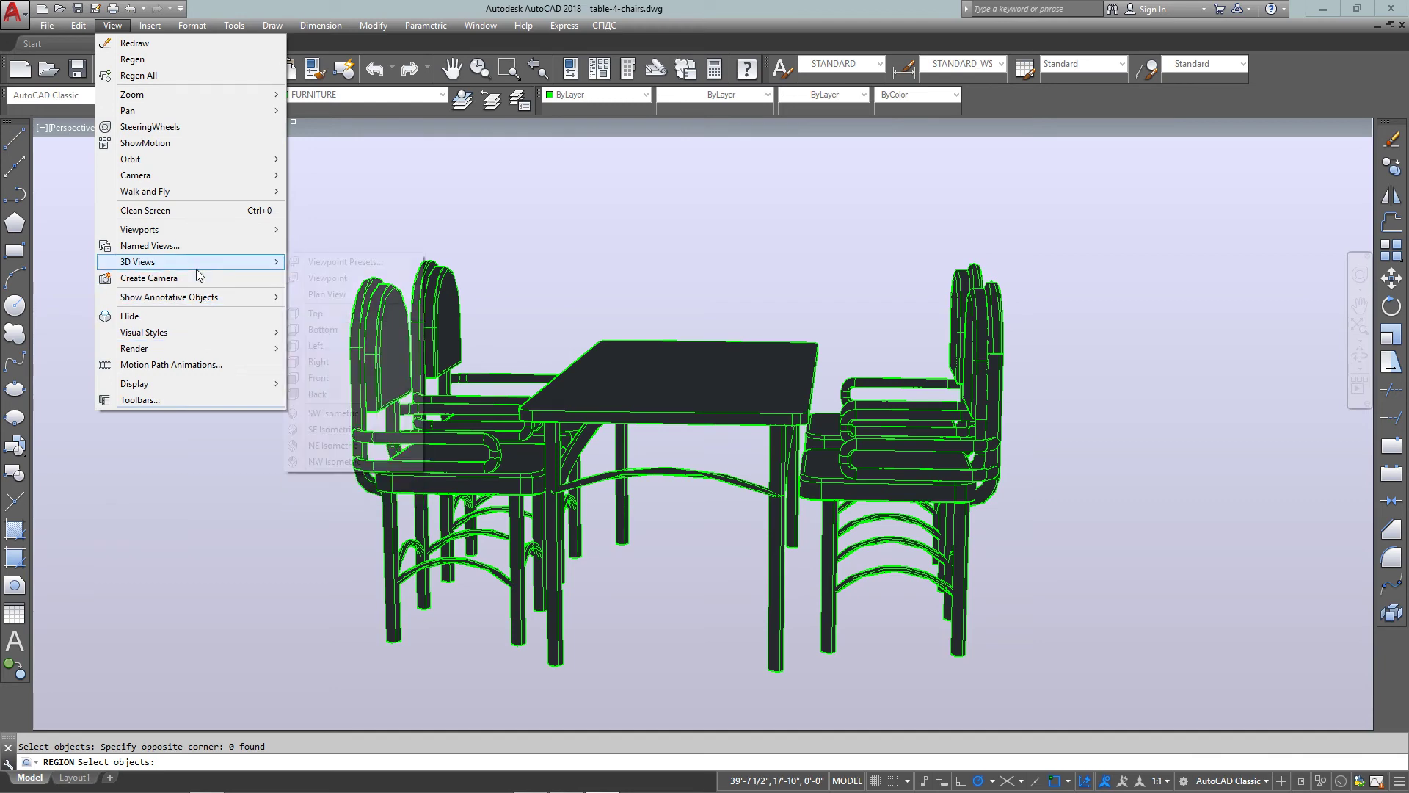
{"action": "left_click", "coordinate": [333, 413]}
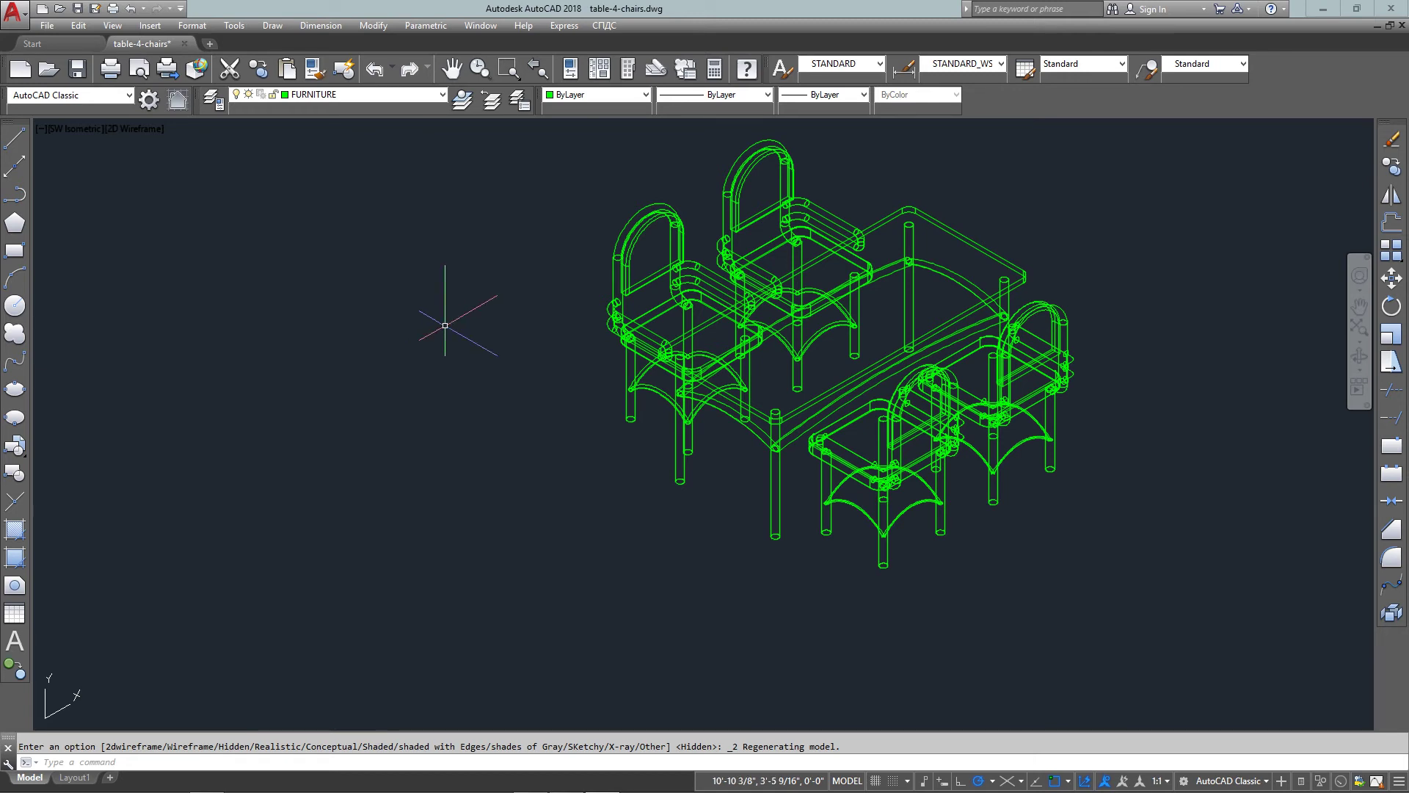
Orbit the model with 3DO through low side, high and front elevation angles.
{"action": "type", "text": "3DO"}
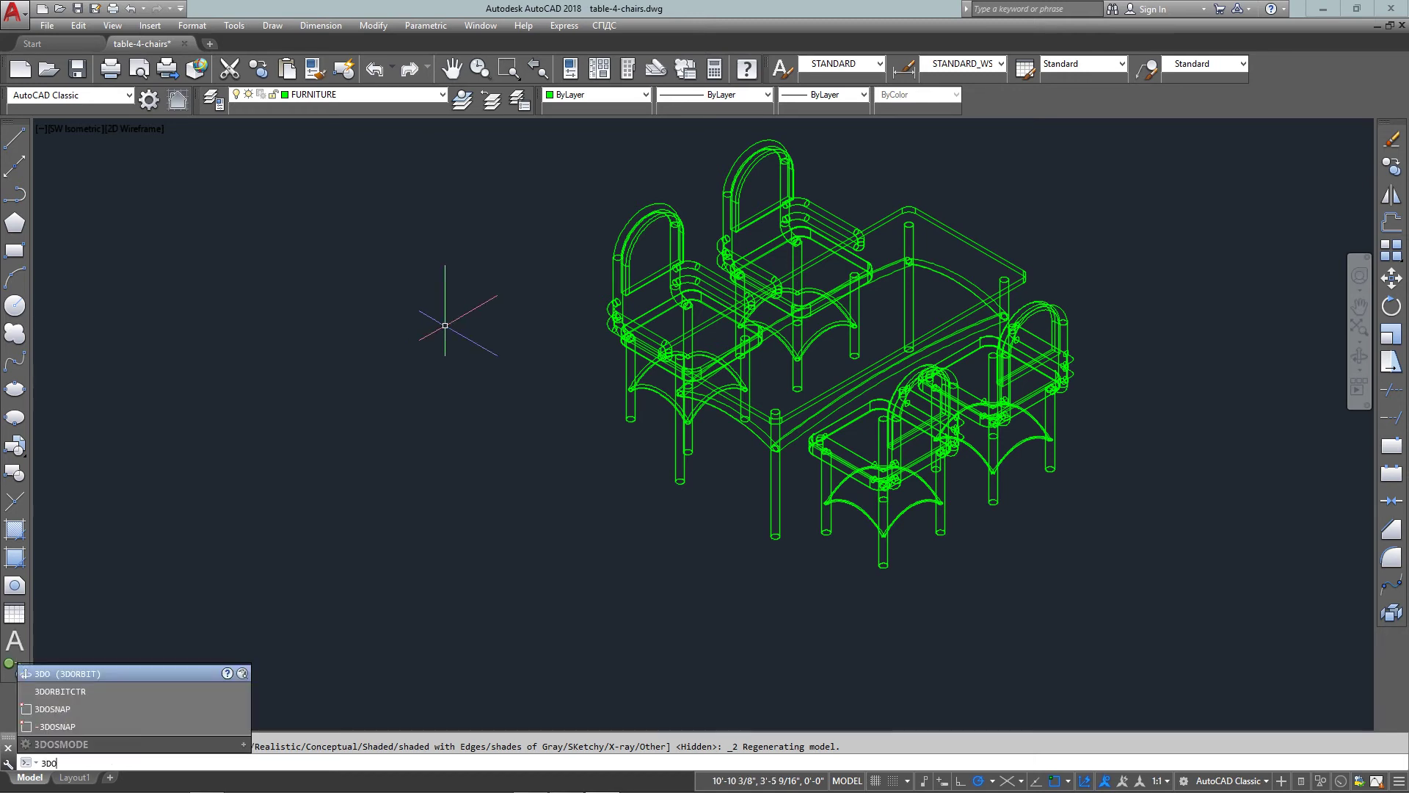
{"action": "key", "text": "Return"}
{"action": "left_click_drag", "start_coordinate": [540, 381], "coordinate": [637, 372]}
{"action": "middle_click_drag", "start_coordinate": [793, 313], "coordinate": [670, 368]}
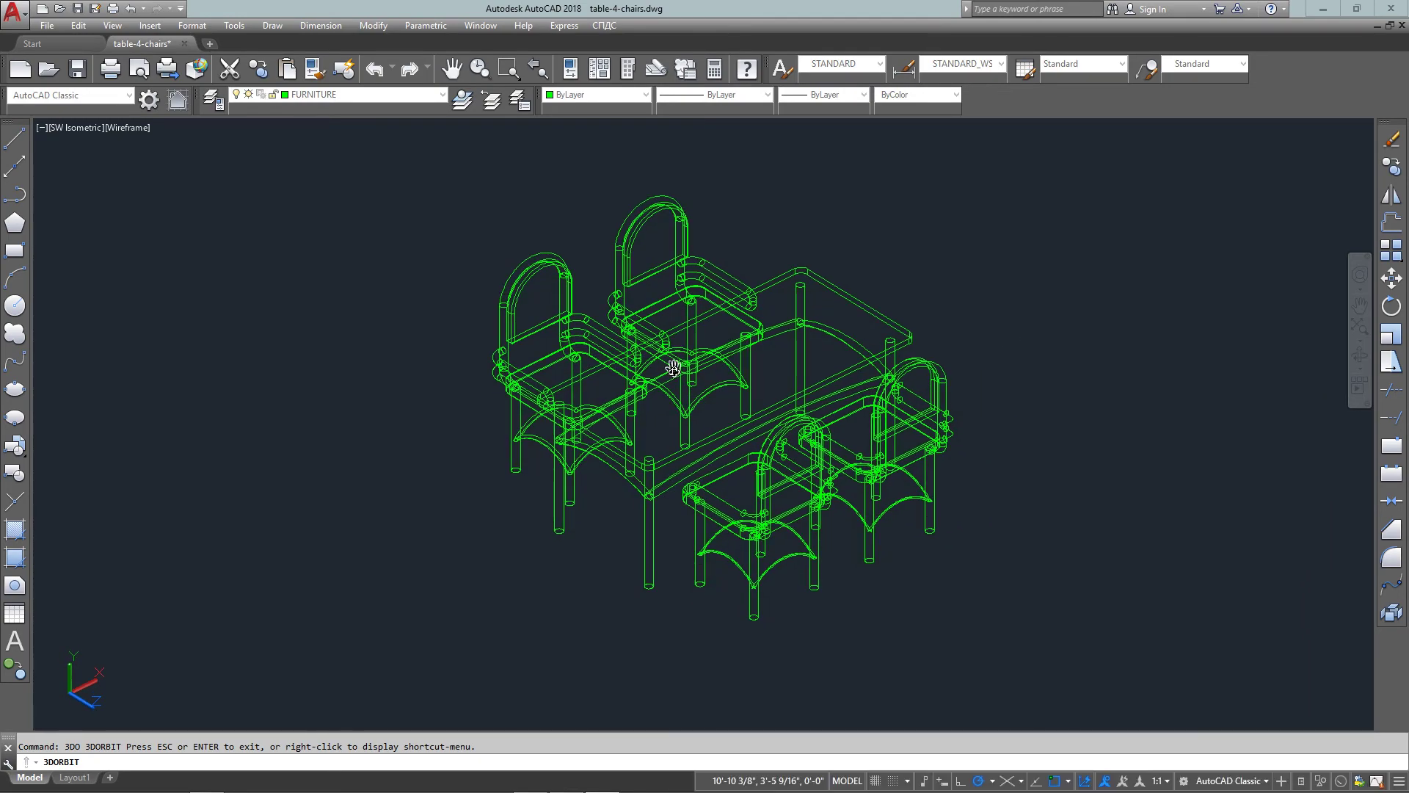
{"action": "left_click_drag", "start_coordinate": [670, 368], "coordinate": [689, 397]}
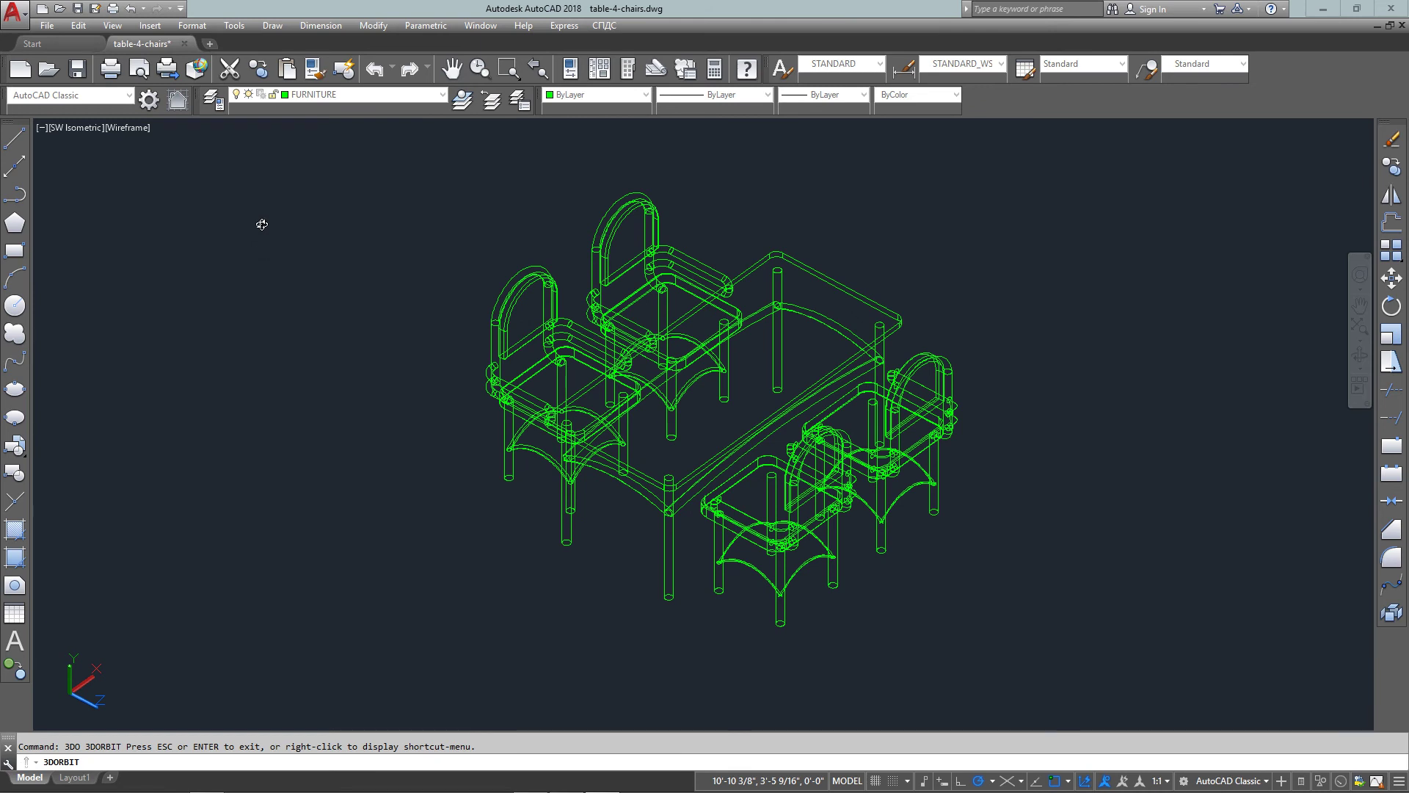
{"action": "left_click", "coordinate": [112, 26]}
Reset the orbited model to the SW Isometric viewpoint.
{"action": "mouse_move", "coordinate": [192, 265]}
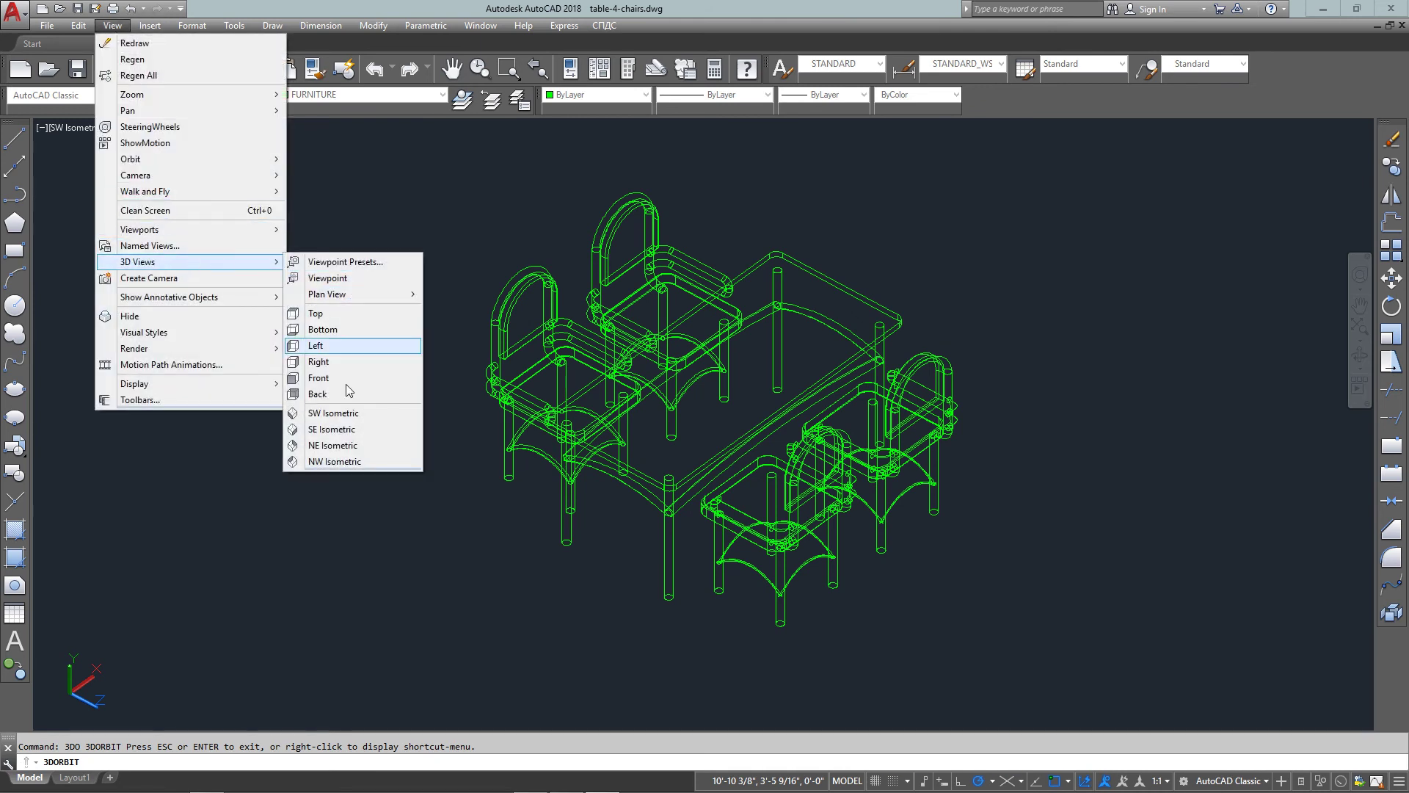
{"action": "left_click", "coordinate": [390, 413]}
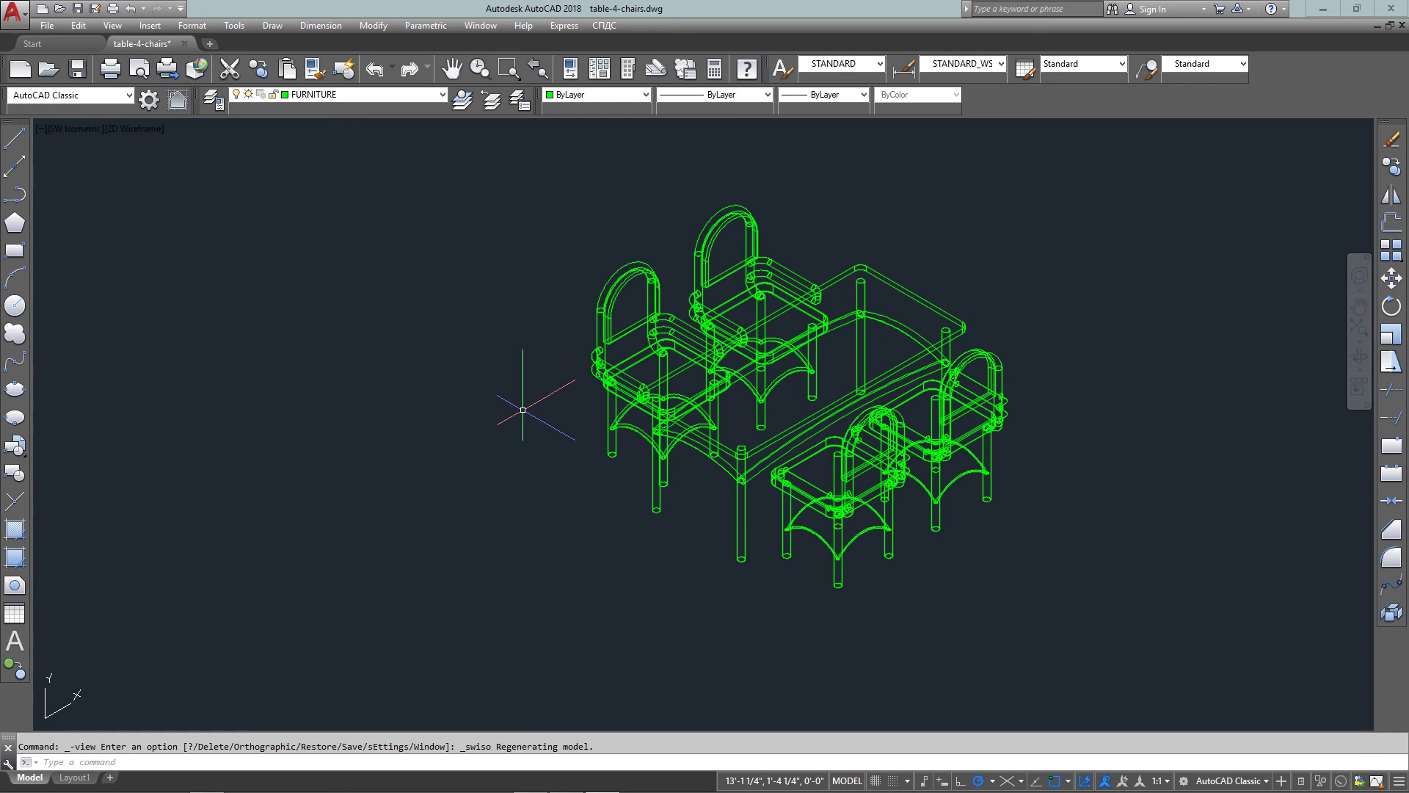
{"action": "left_click", "coordinate": [112, 26]}
Select 'Perspective End' in Named Views and close the window without changing the view.
{"action": "mouse_move", "coordinate": [207, 262]}
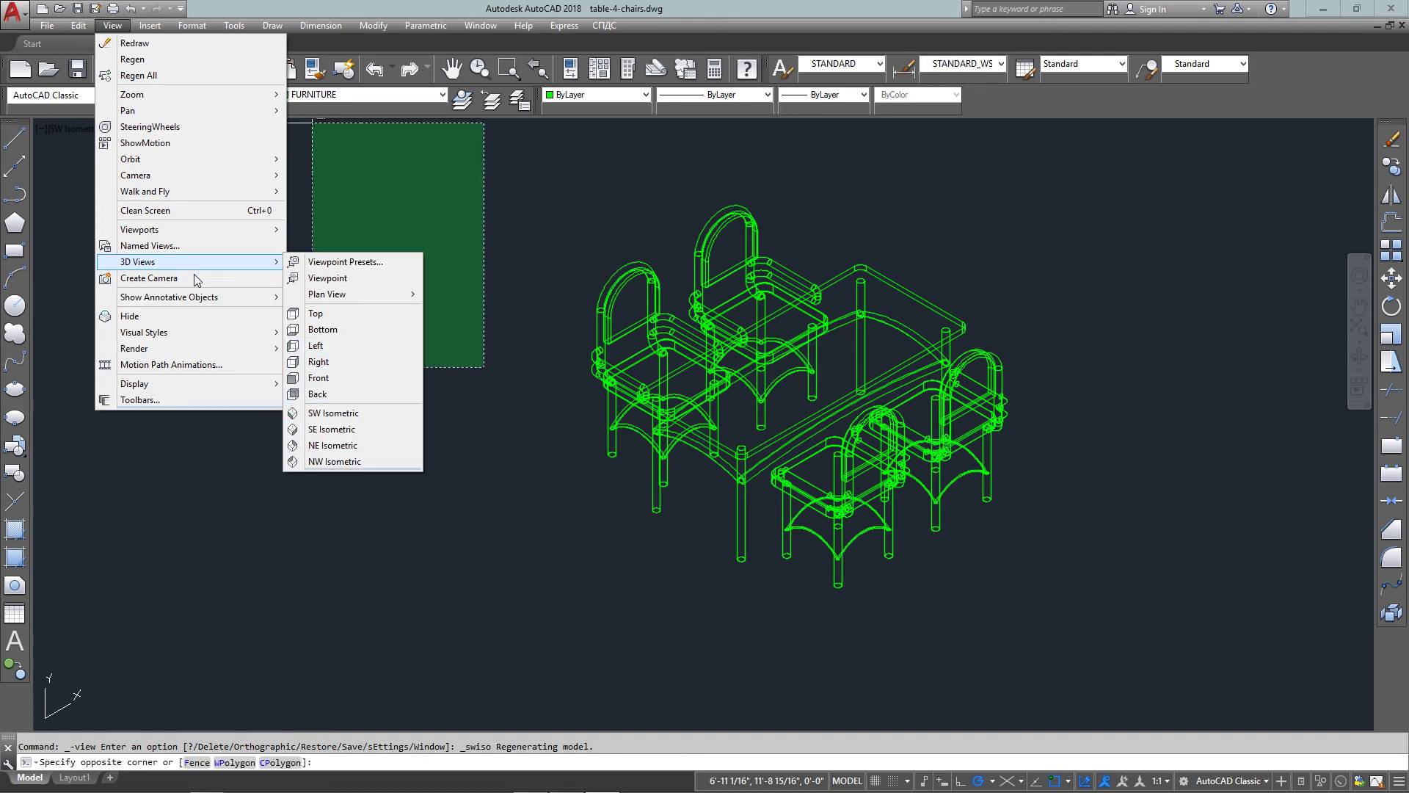
{"action": "left_click", "coordinate": [187, 248]}
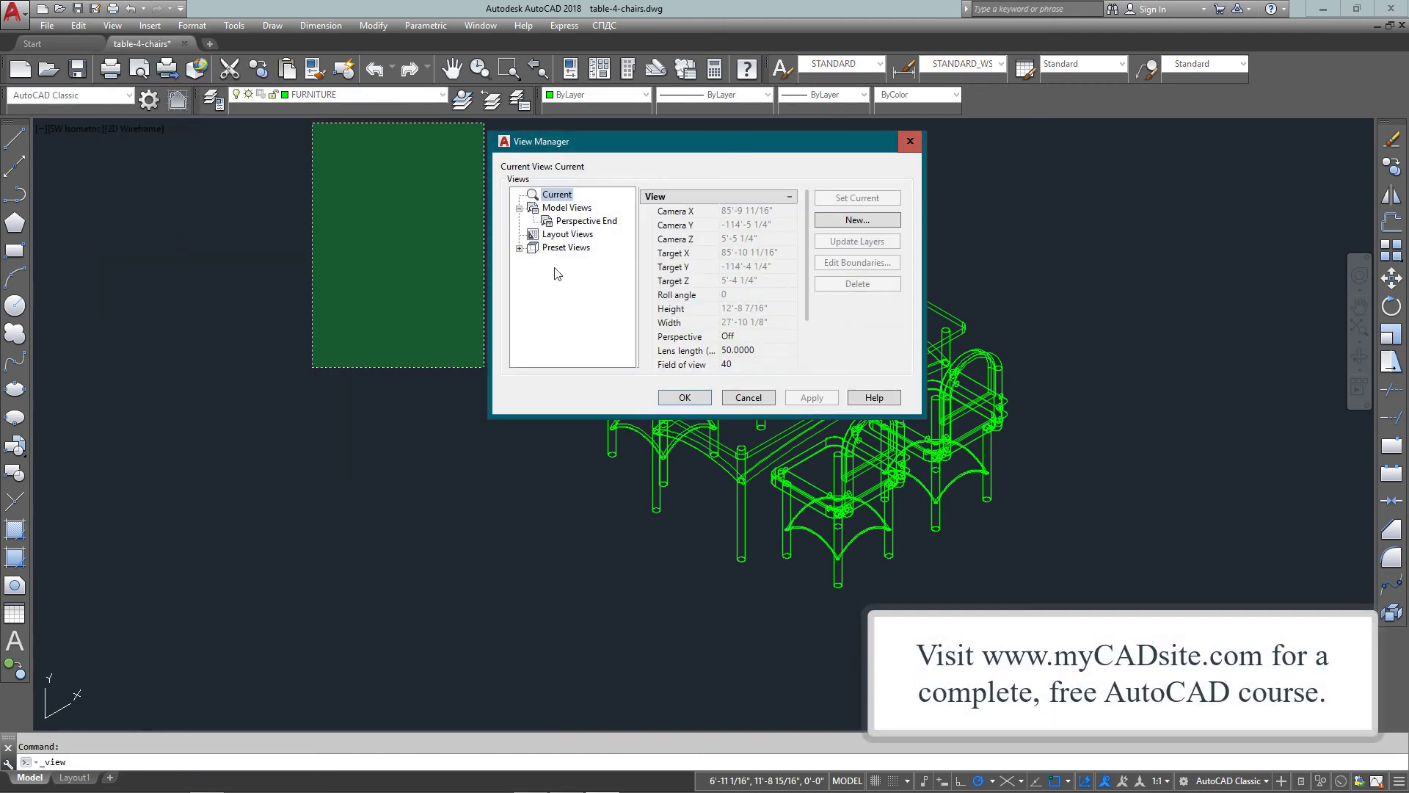
{"action": "left_click", "coordinate": [572, 222]}
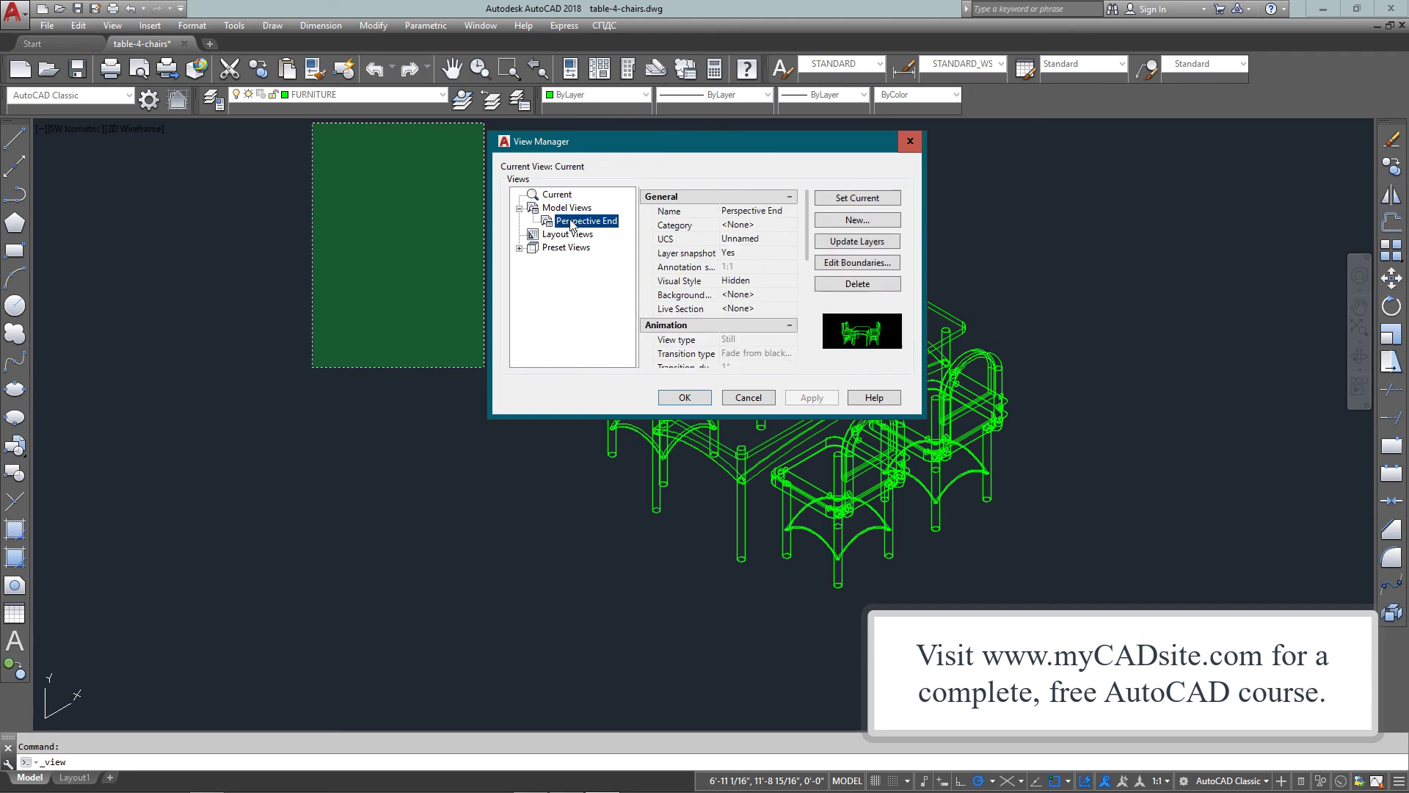
{"action": "left_click", "coordinate": [683, 398]}
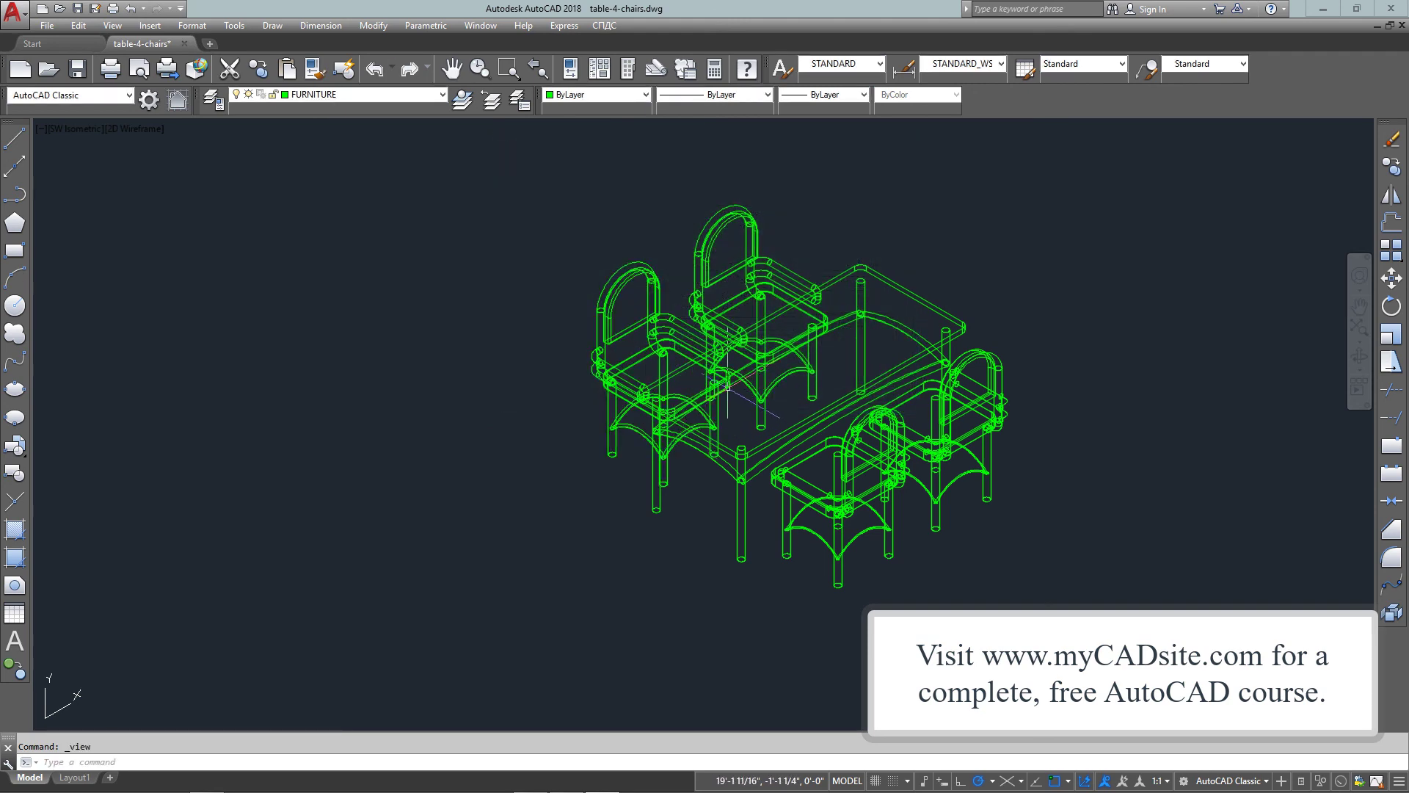